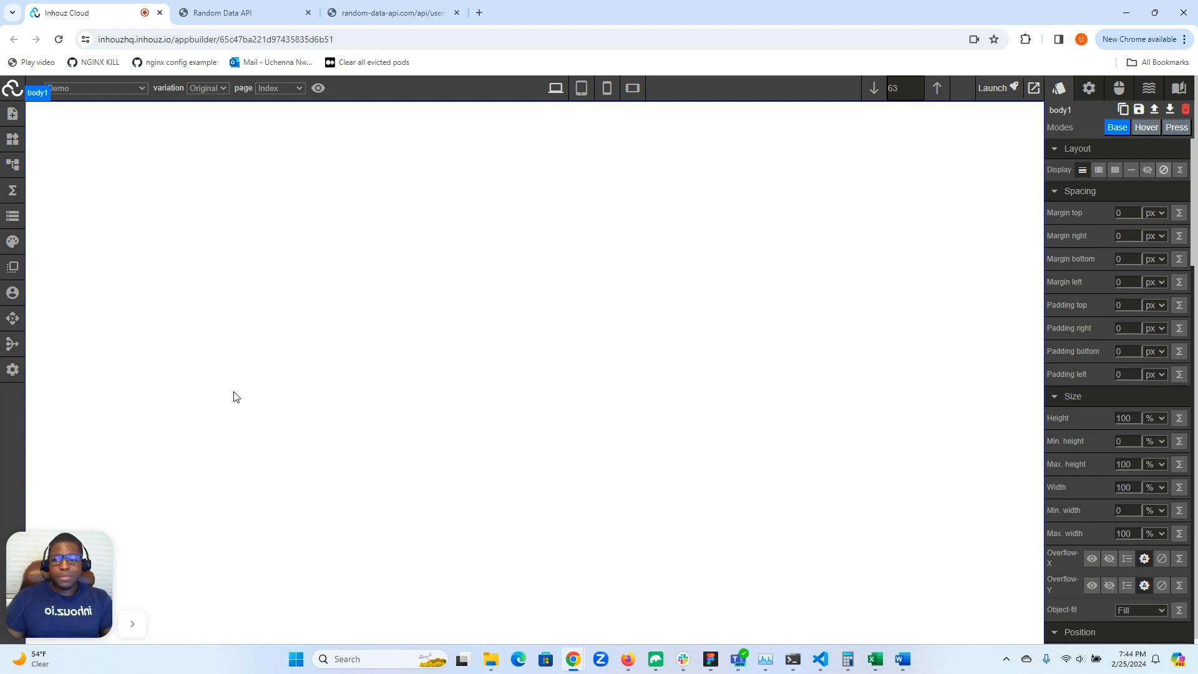
Step: Review the Random Data API site and its random_user JSON response, and return to the app builder
click(242, 14)
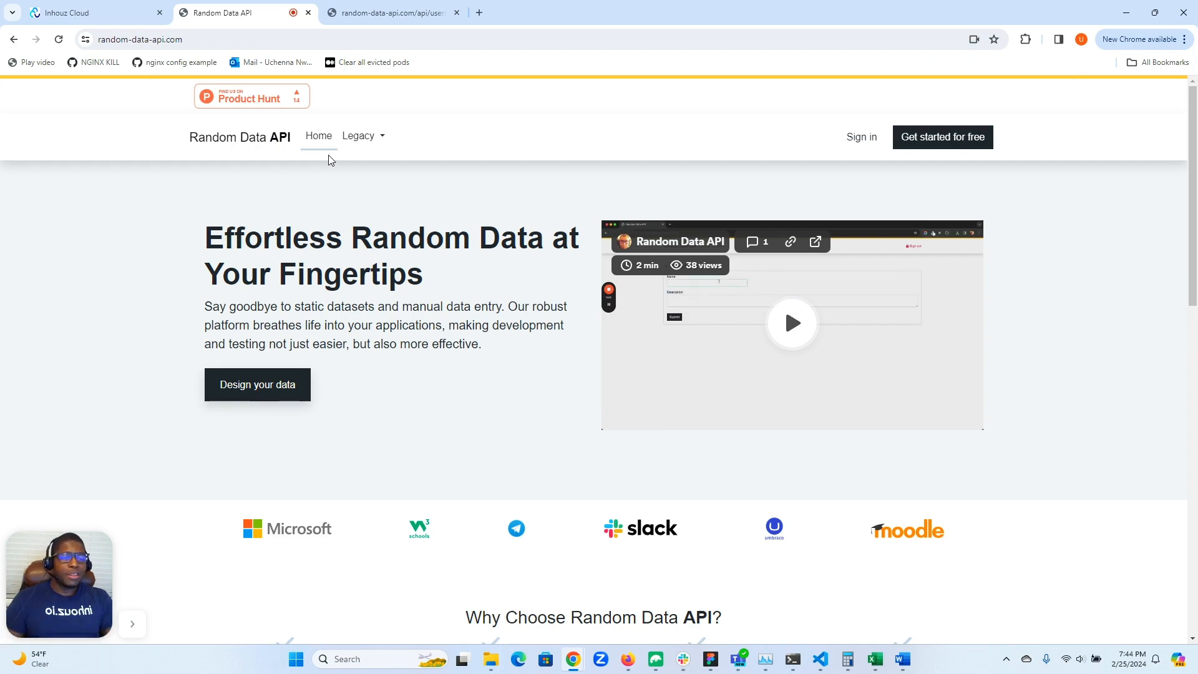
click(361, 14)
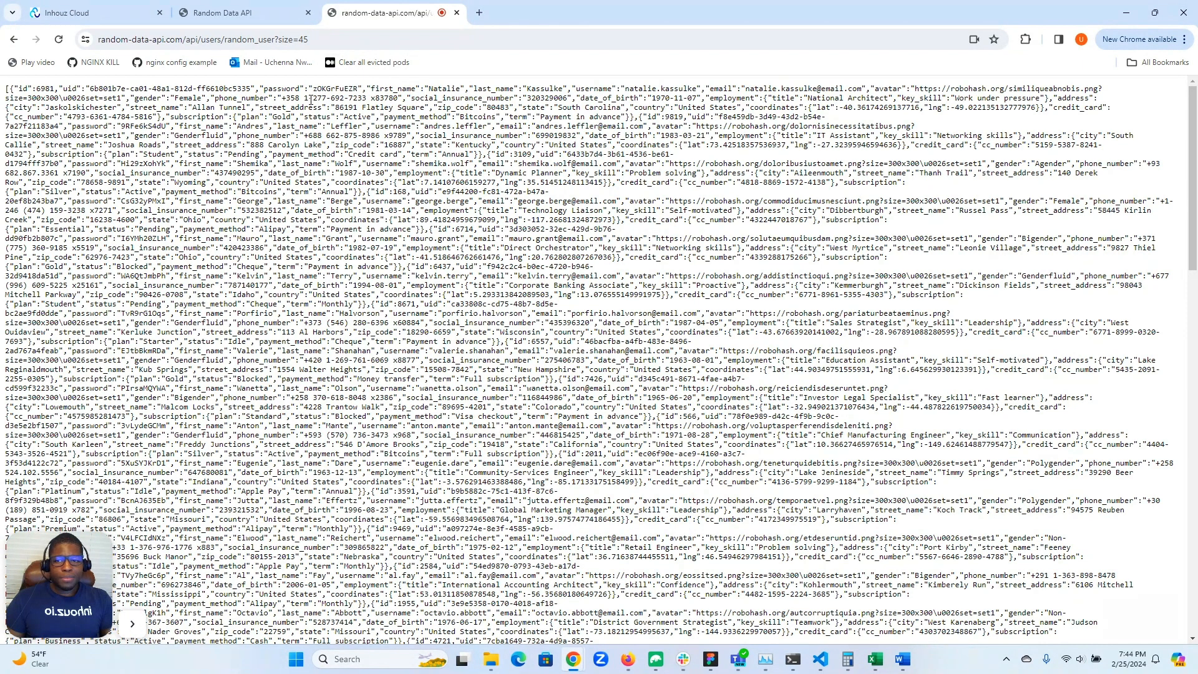
click(231, 13)
click(115, 13)
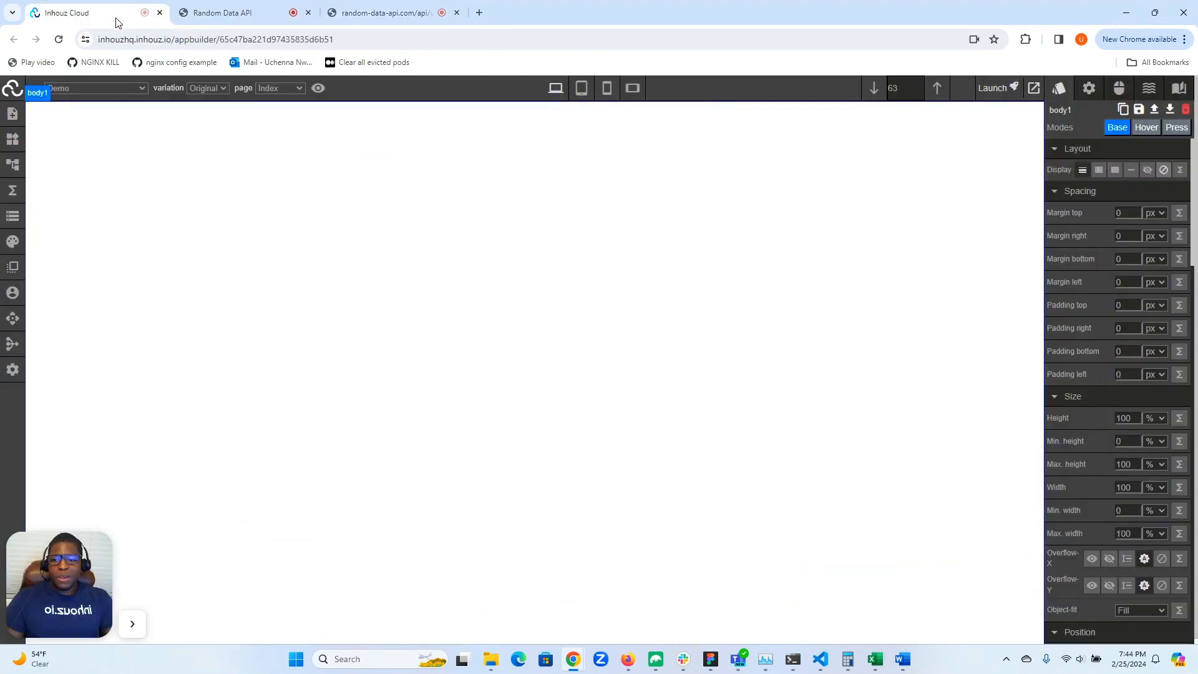
Step: Replace all sample entries in the initial app data JSON with a "userList" key followed by a colon
click(11, 217)
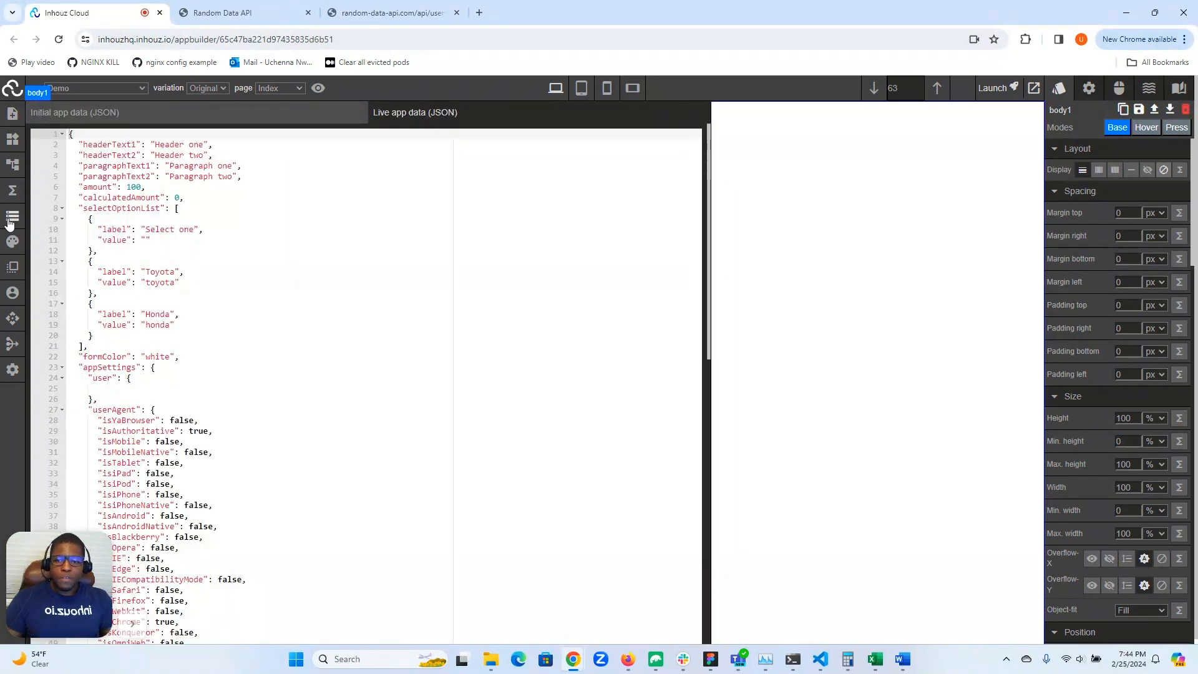
click(157, 122)
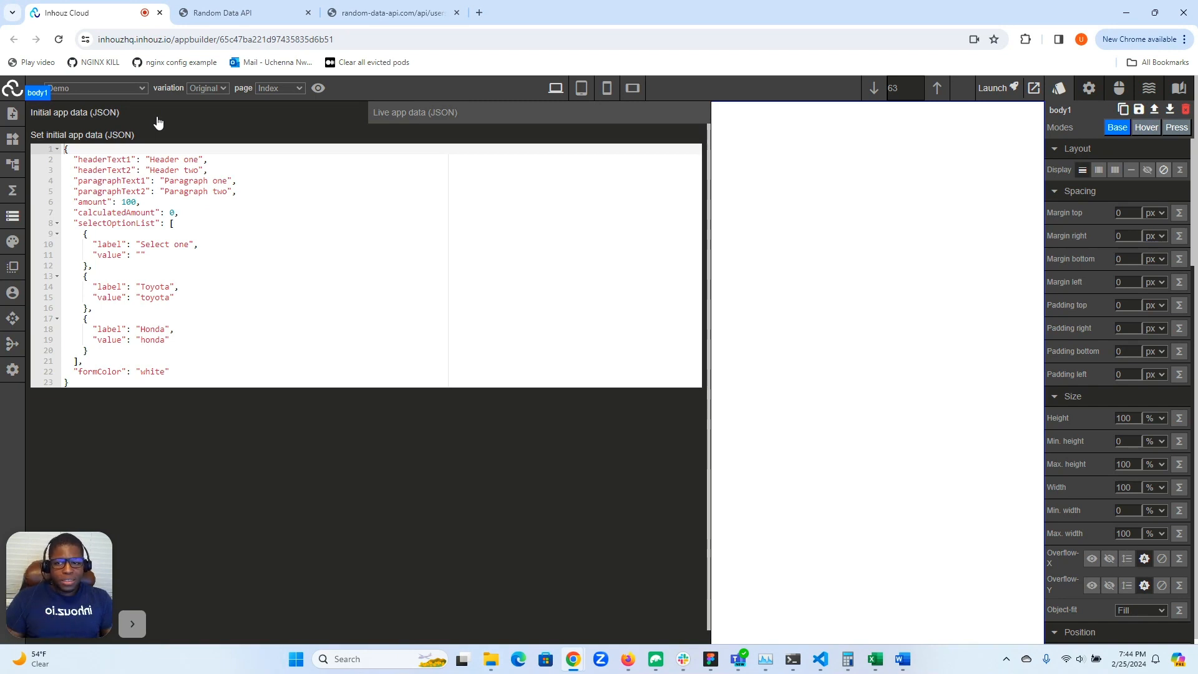
click(178, 370)
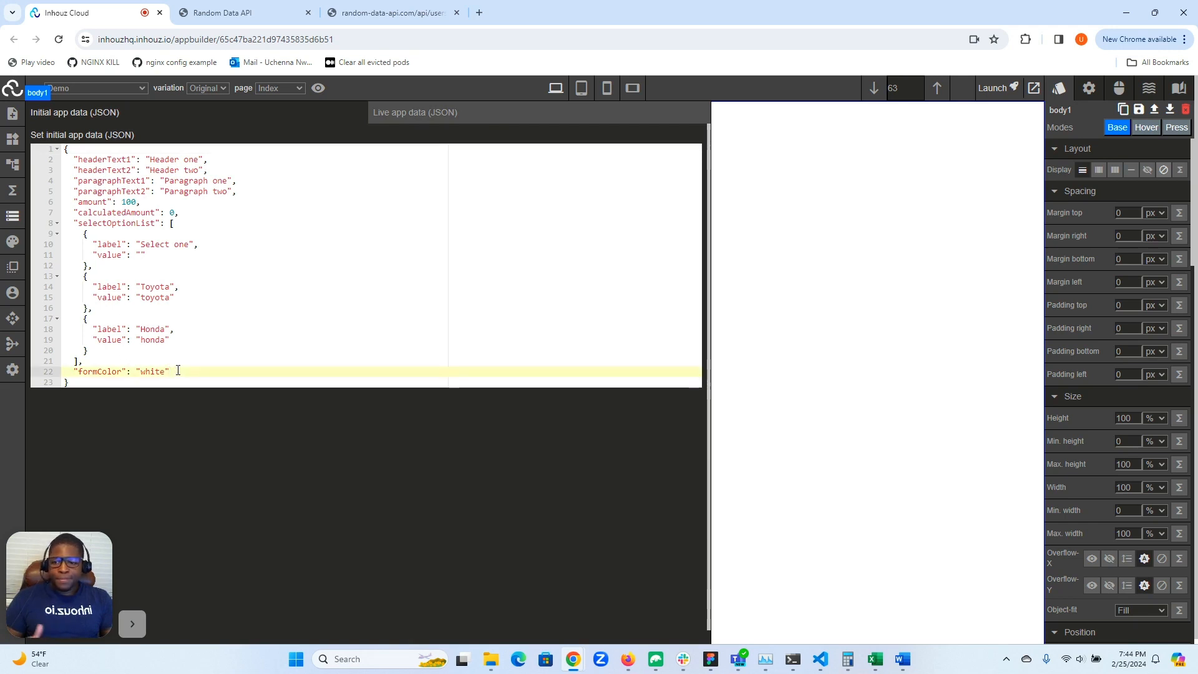
drag(178, 370, 75, 161)
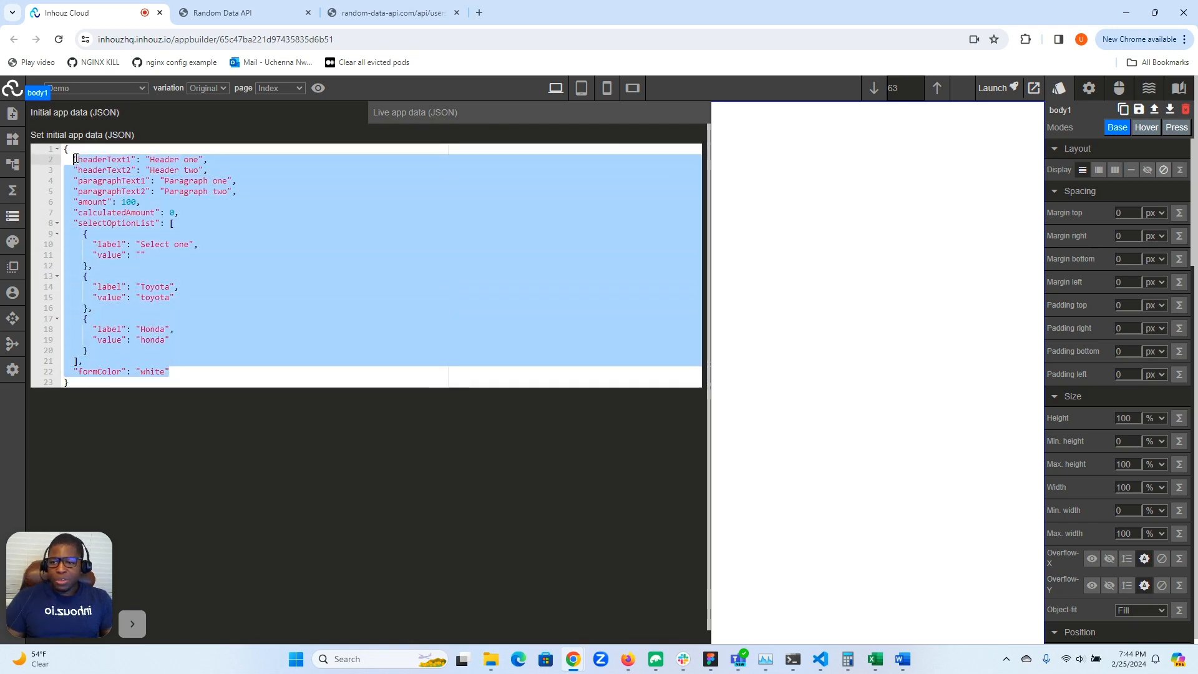
key(BackSpace)
text("user"List)
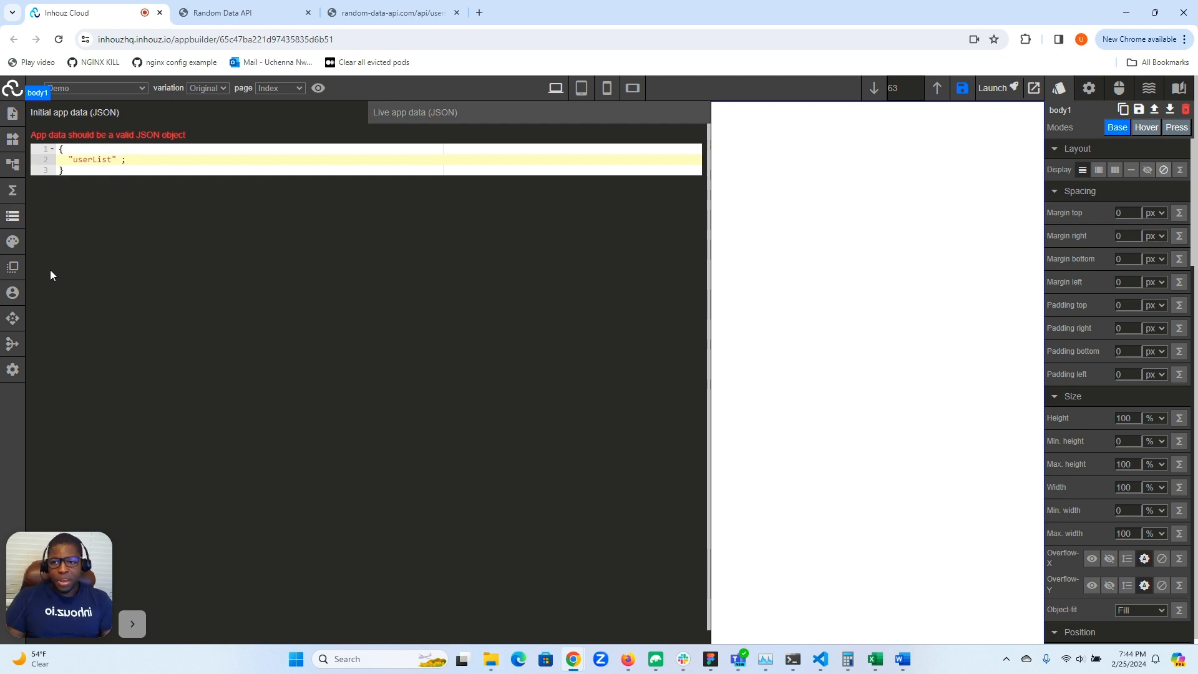
text( :)
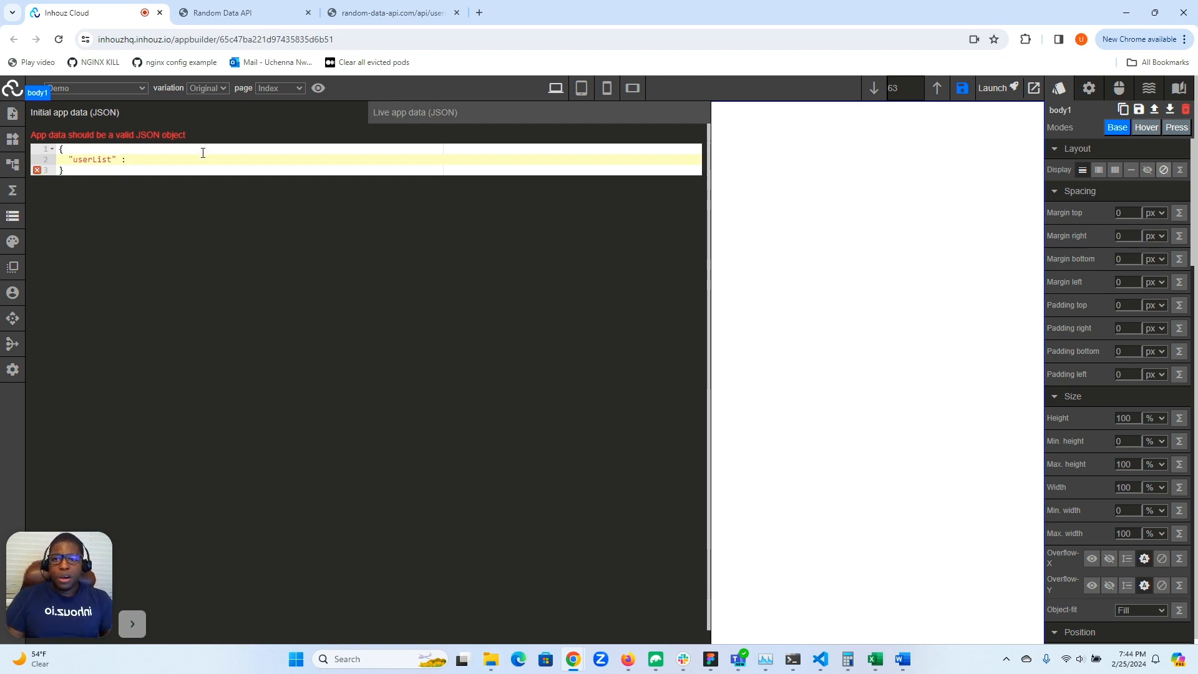
Step: Try to copy the entire random_user API page and paste it as the userList value in the initial app data
click(441, 13)
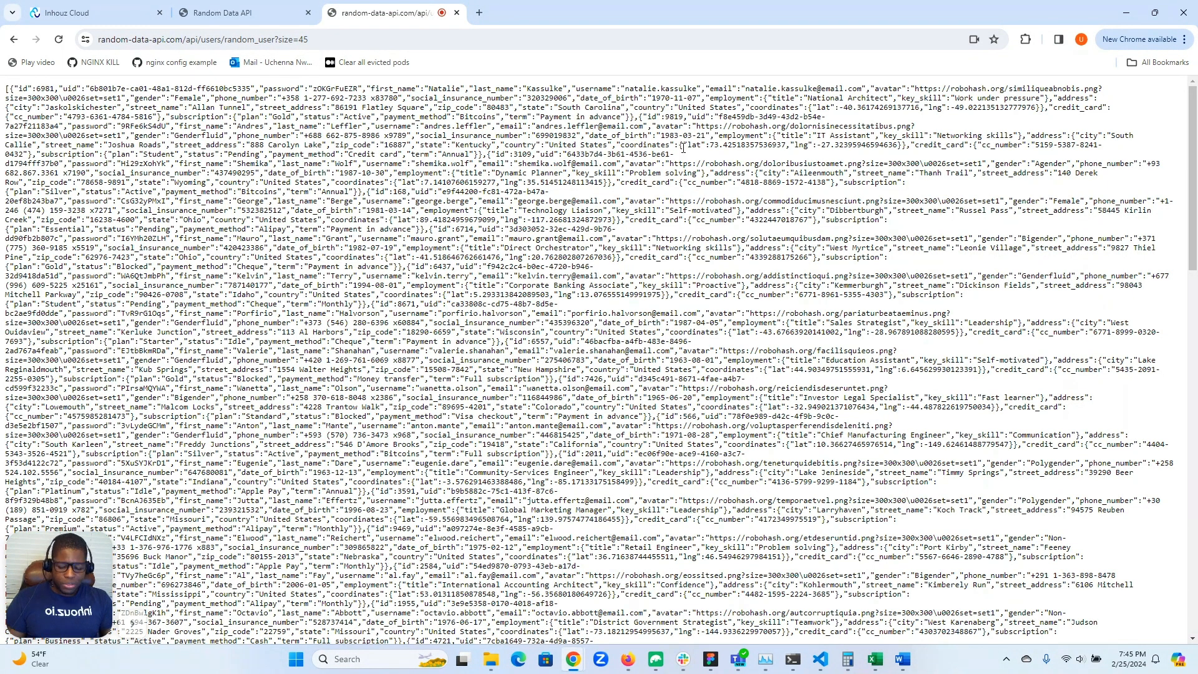
key(ctrl+a)
right_click(430, 163)
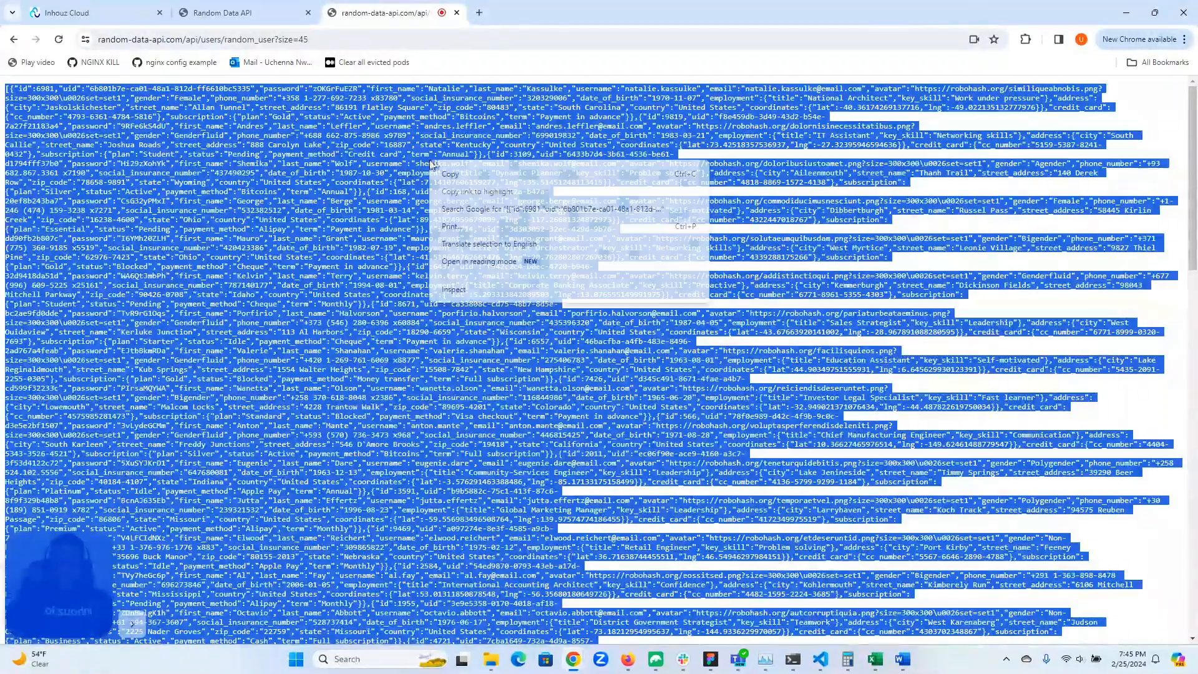
click(473, 174)
click(399, 159)
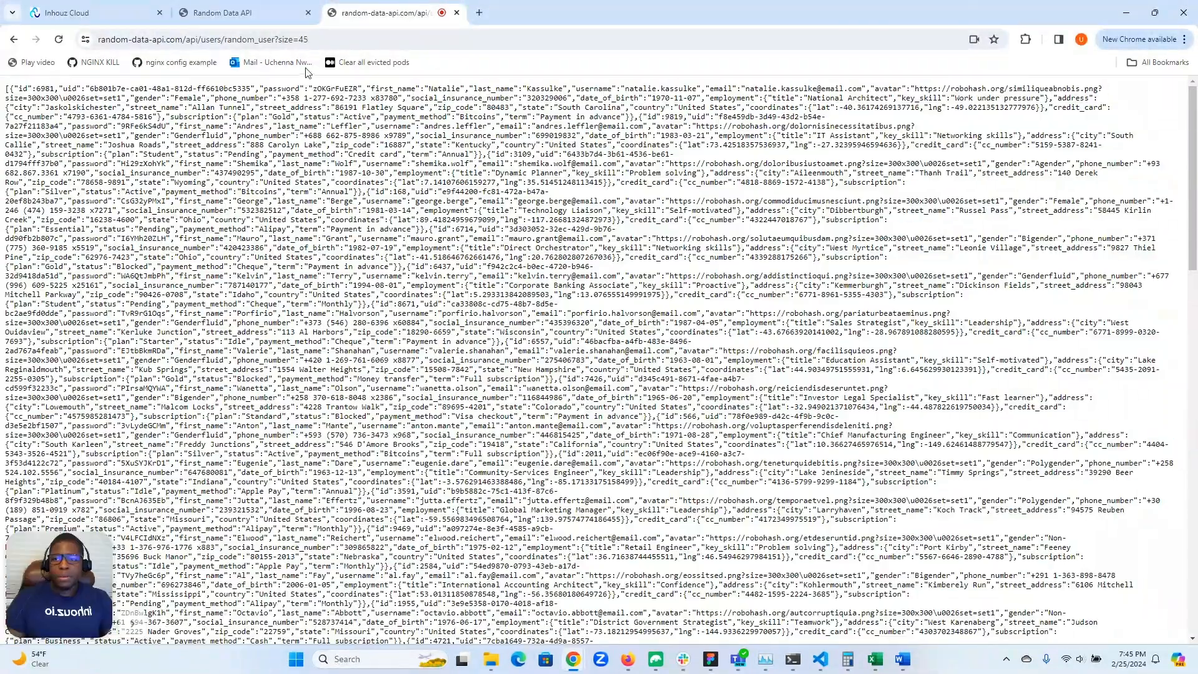
click(79, 15)
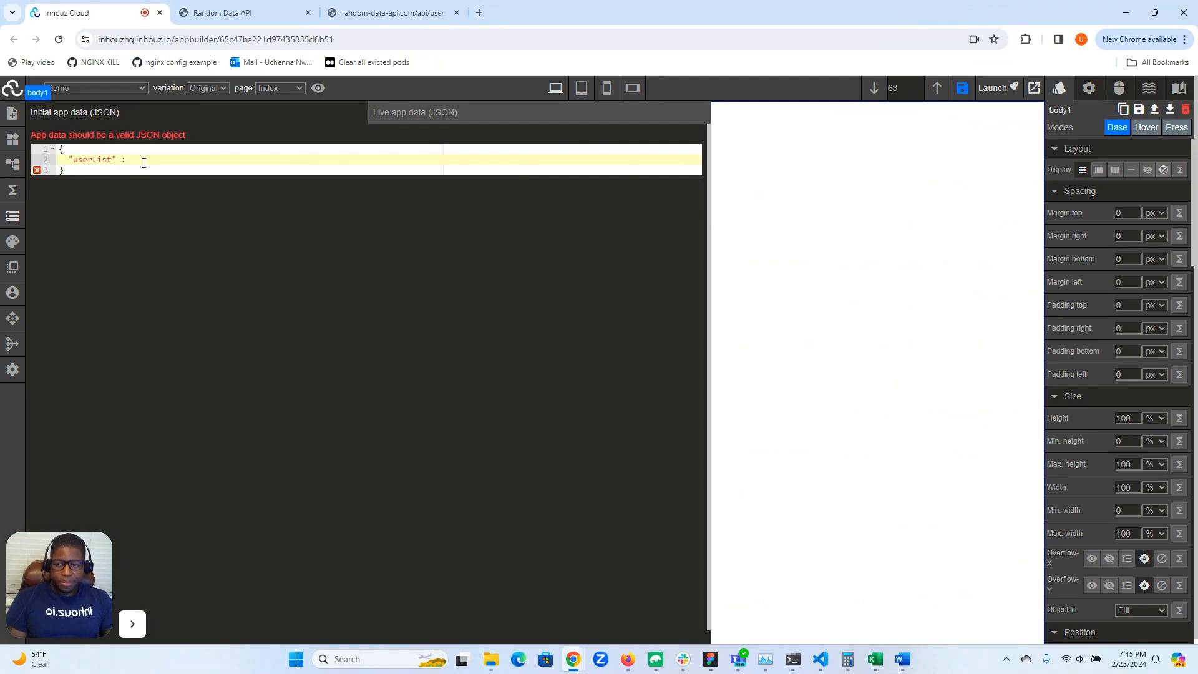
key(ctrl+v)
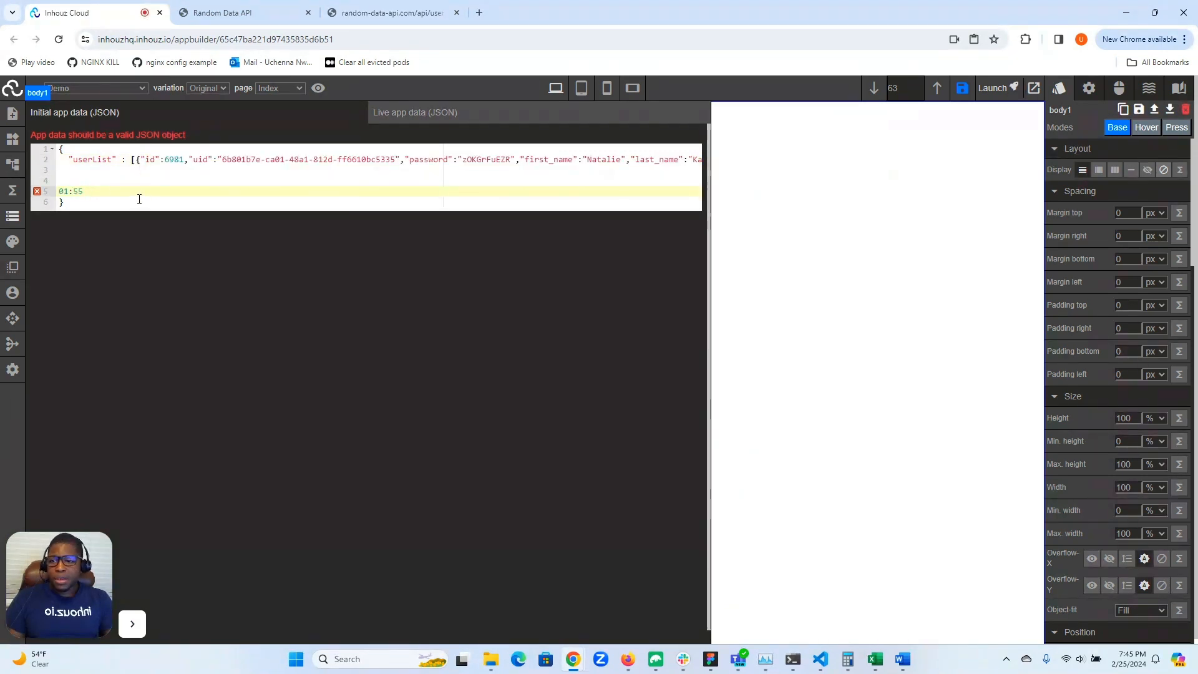
double_click(115, 189)
click(112, 191)
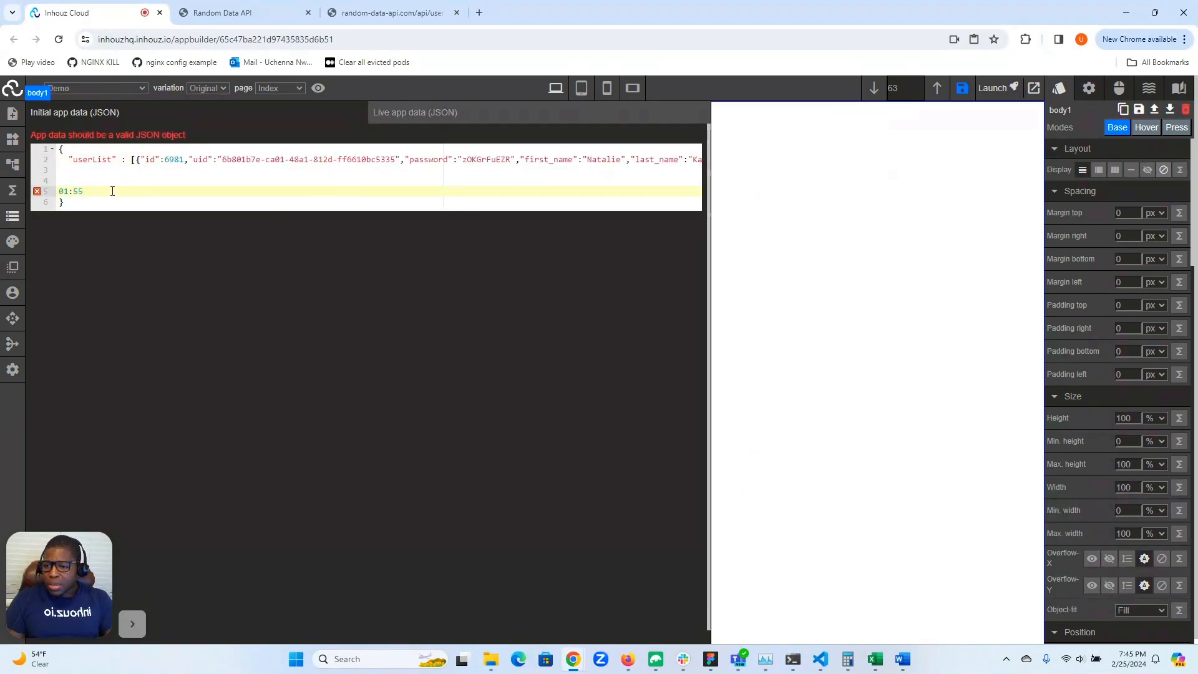
Step: Copy only the JSON array from the random_user API page, from its closing bracket back to its opening bracket
click(378, 7)
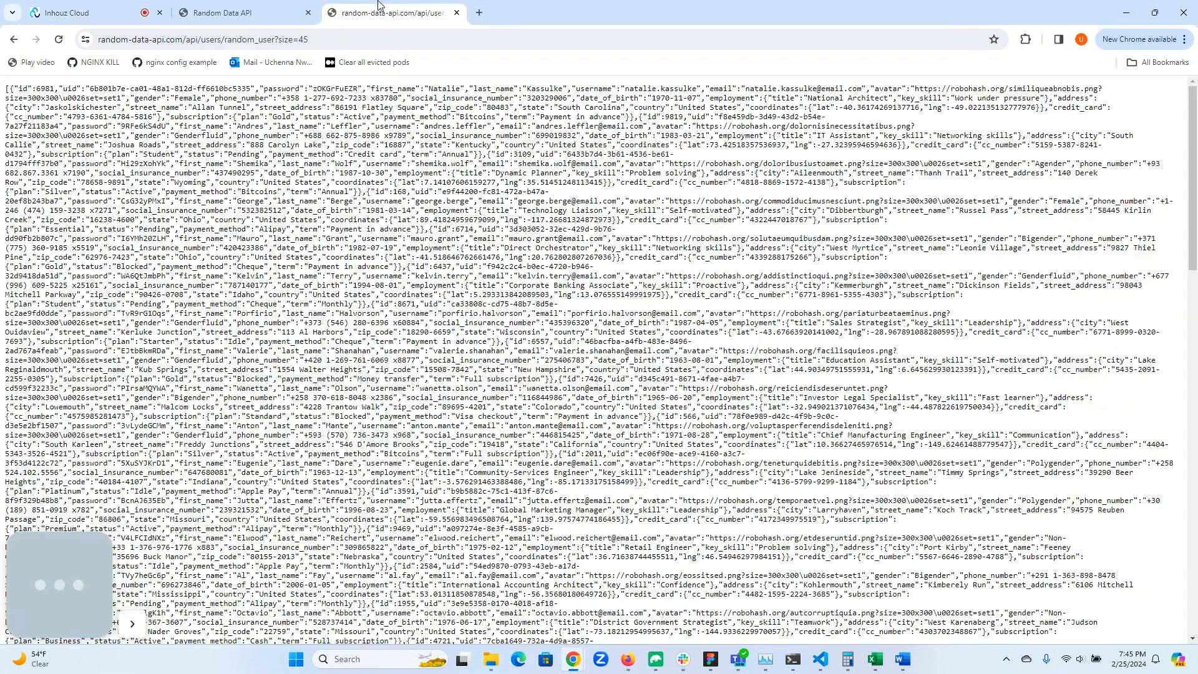
scroll(351, 422, down, 6)
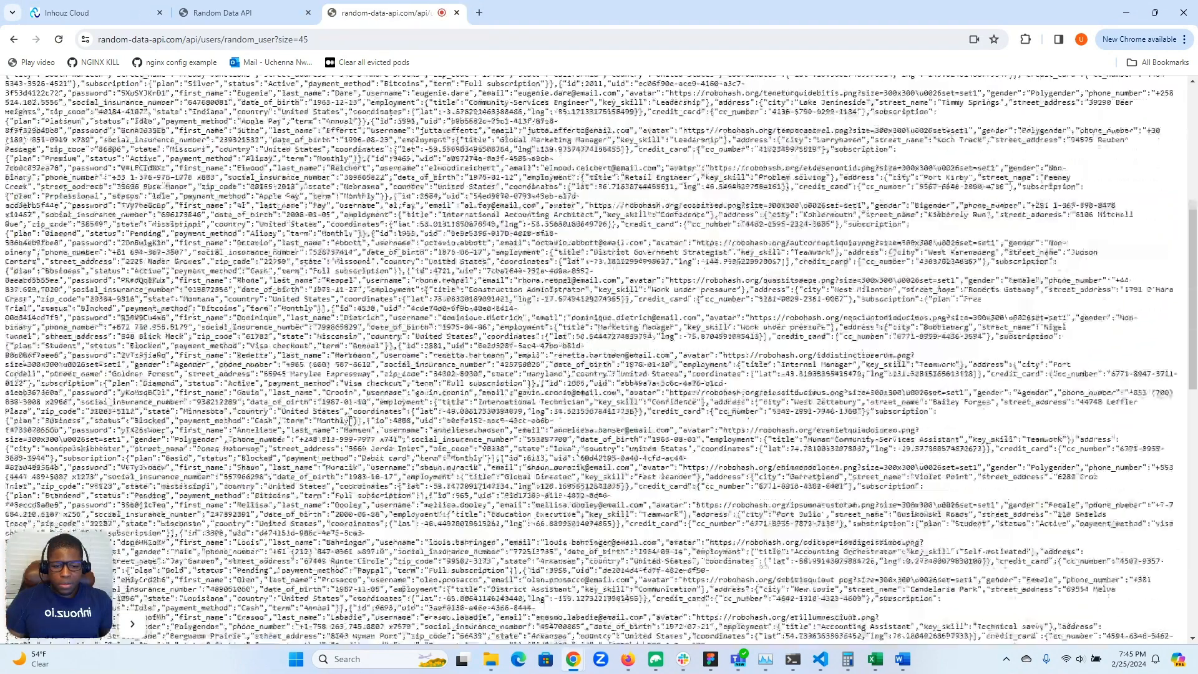
scroll(351, 421, down, 10)
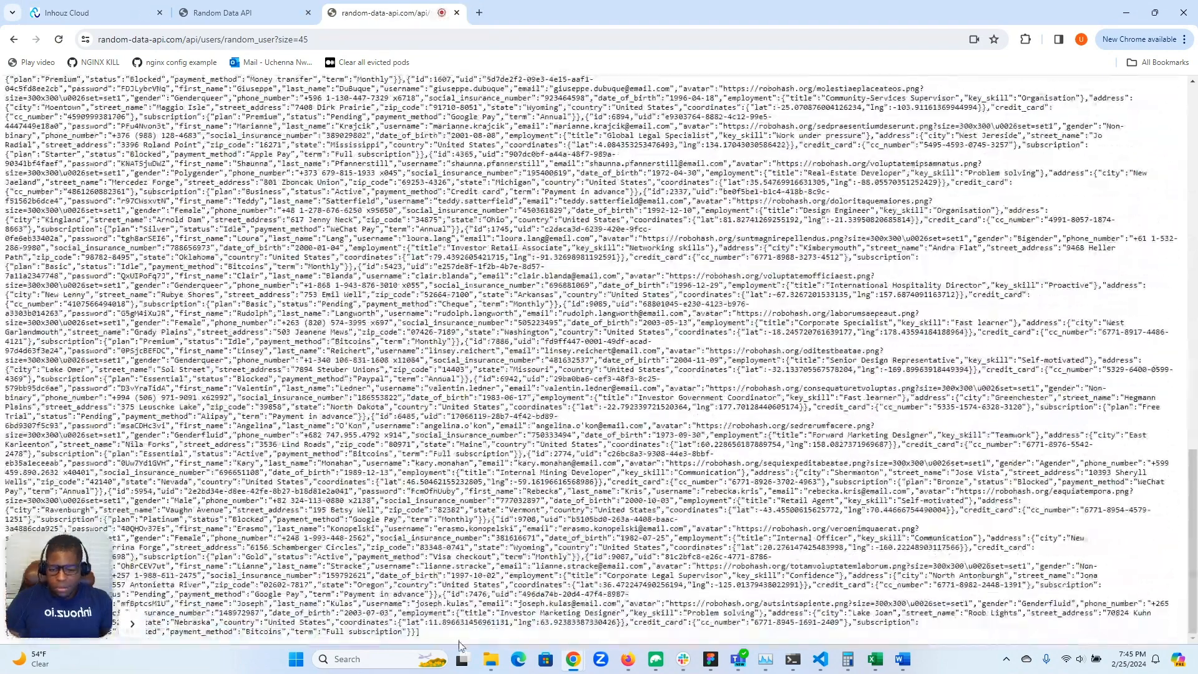
drag(430, 632, 2, 92)
right_click(33, 102)
click(80, 118)
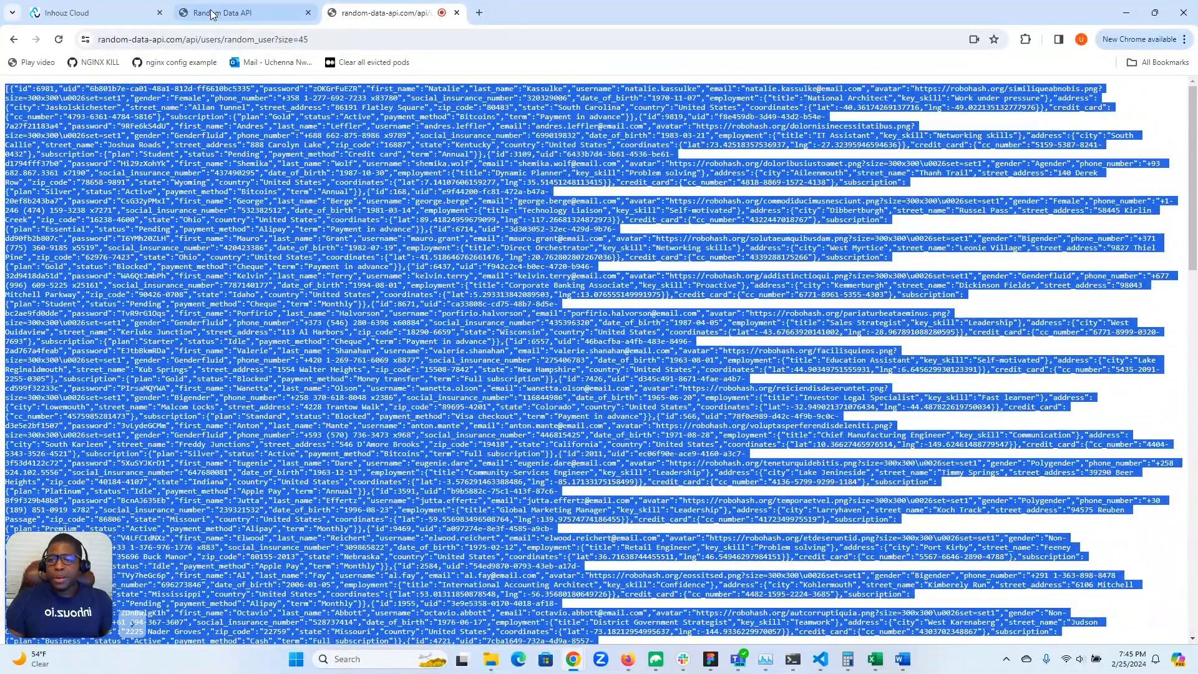
Step: Replace the contents of the initial app data with a "userList" key holding the copied user array, and save the app
click(61, 11)
drag(89, 192, 69, 160)
key(BackSpace)
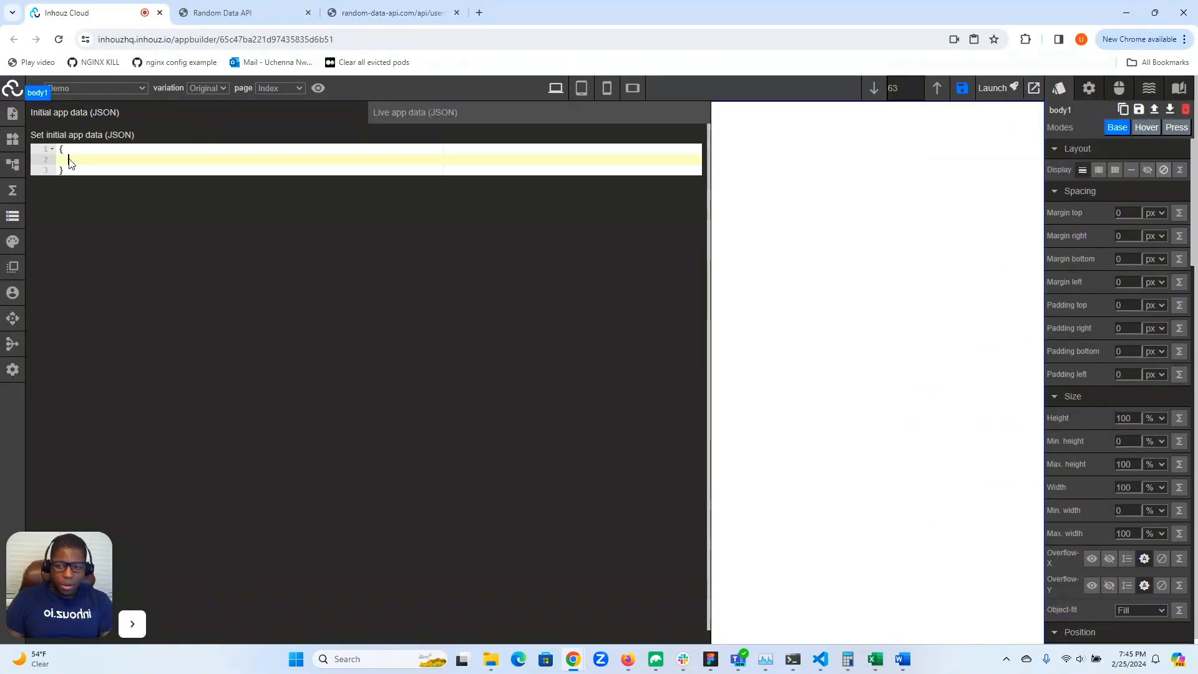
text("userList")
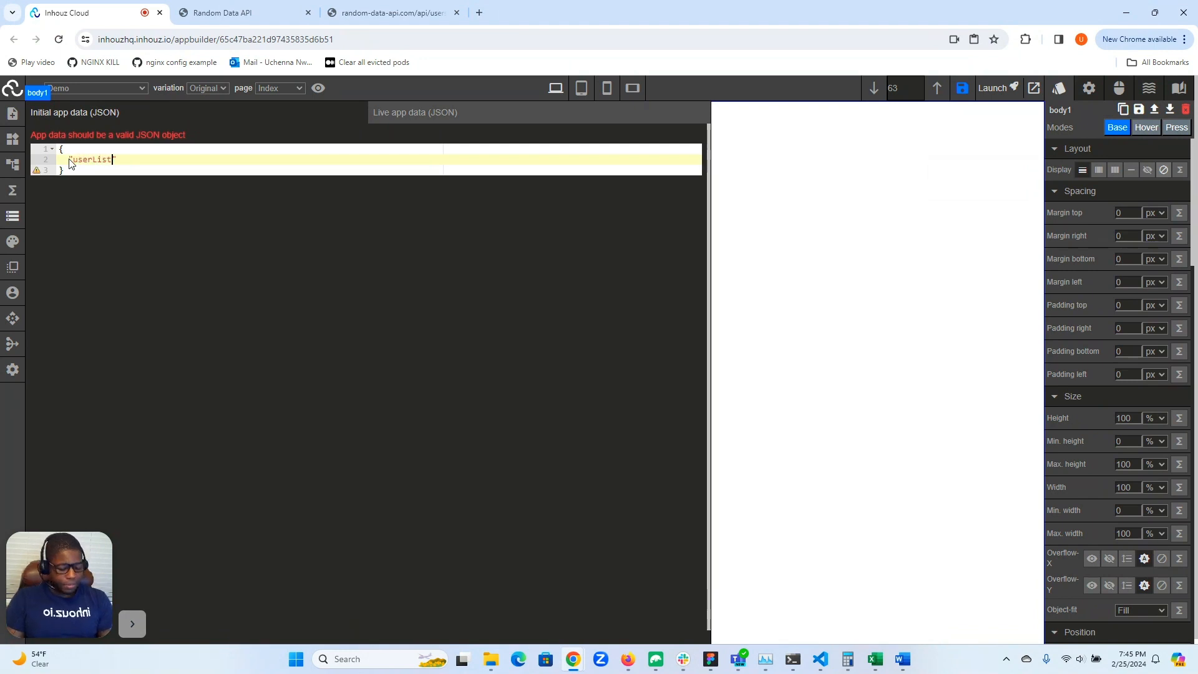
text( :)
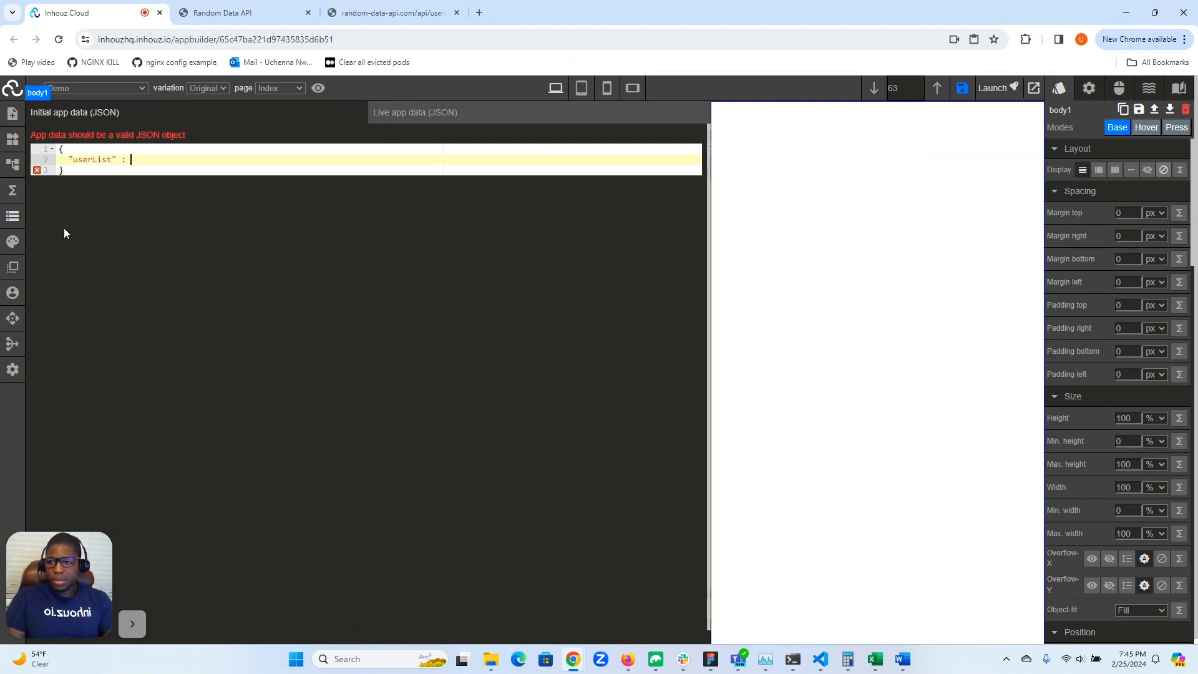
key(ctrl+v)
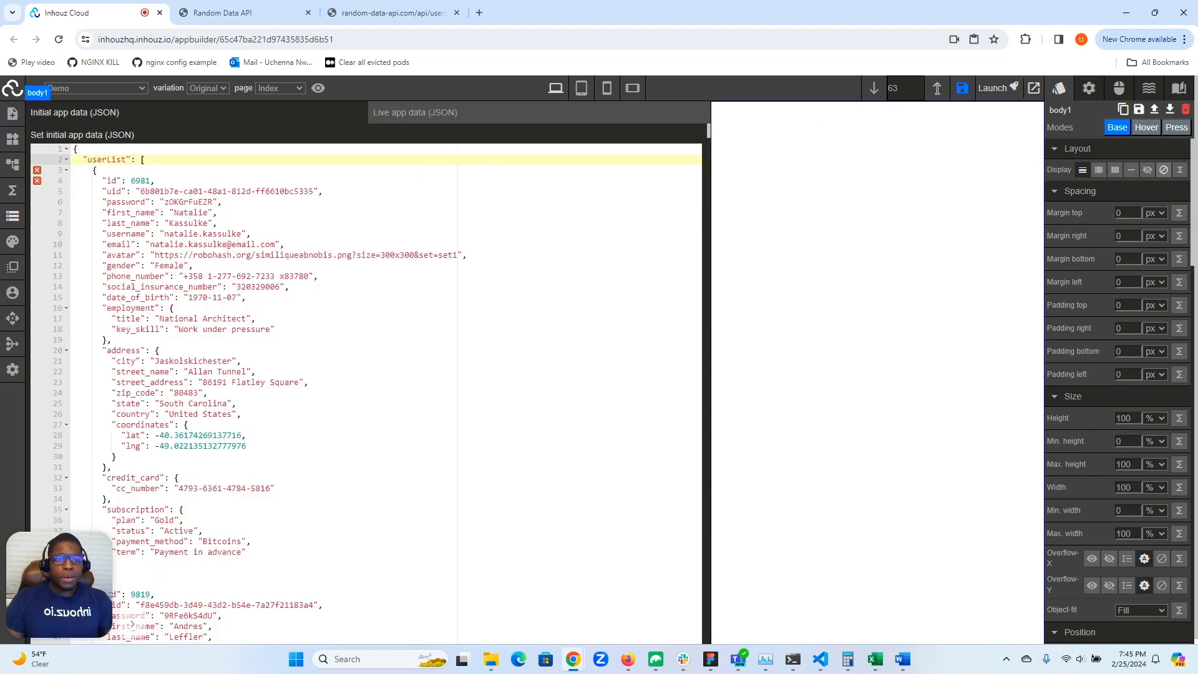
click(963, 87)
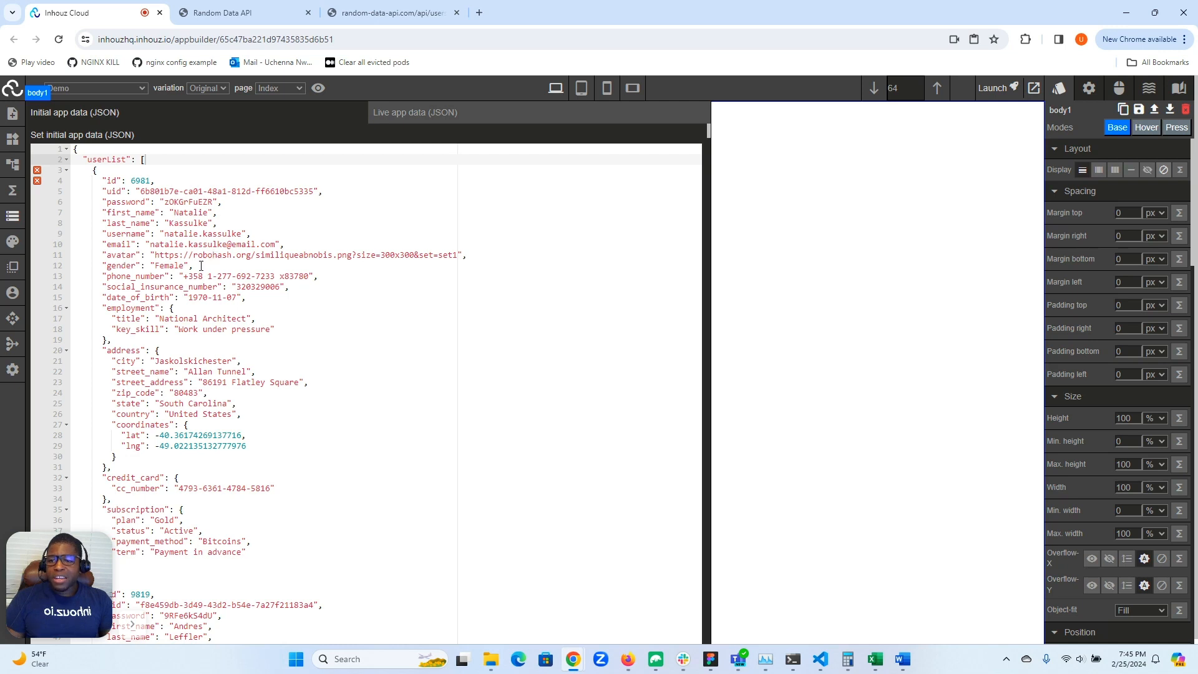
Step: Examine the user record fields, reload the app builder page and check the userList in the live app data
drag(201, 265, 108, 206)
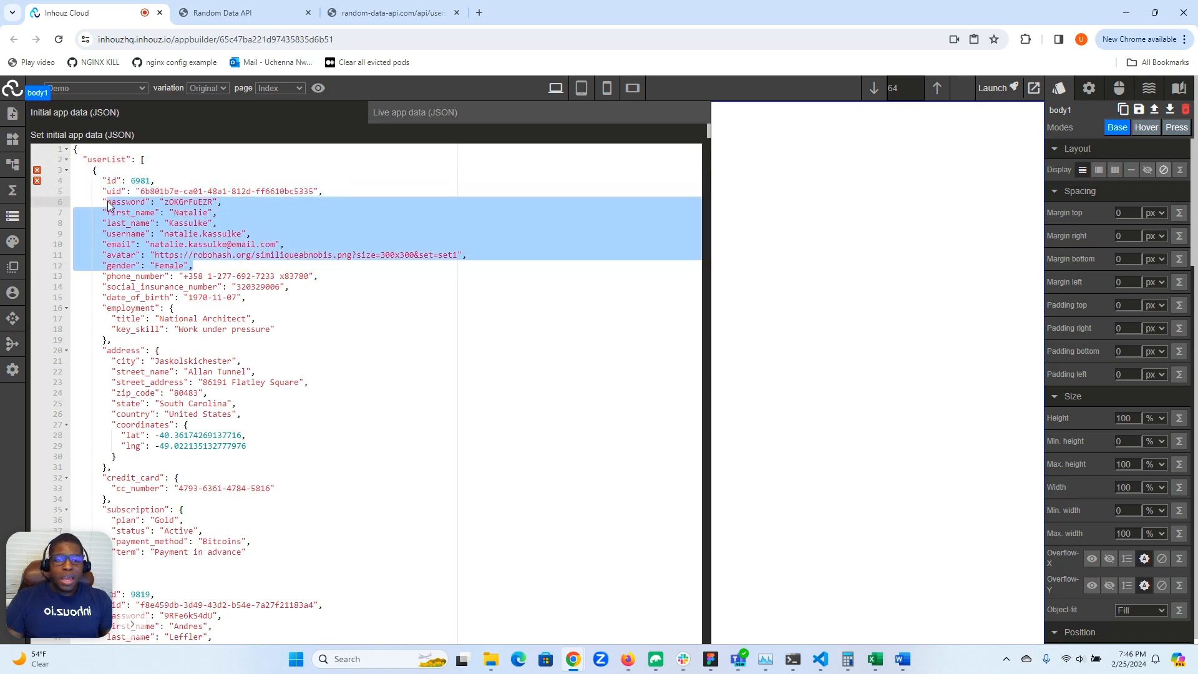
click(12, 215)
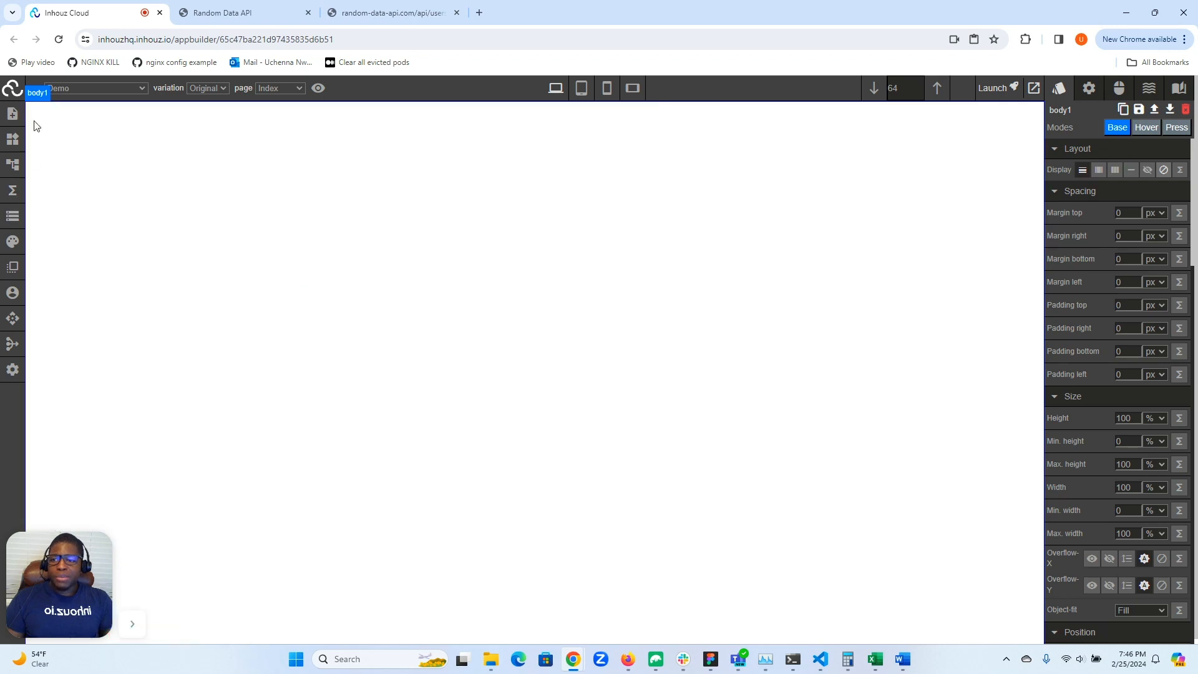
click(59, 40)
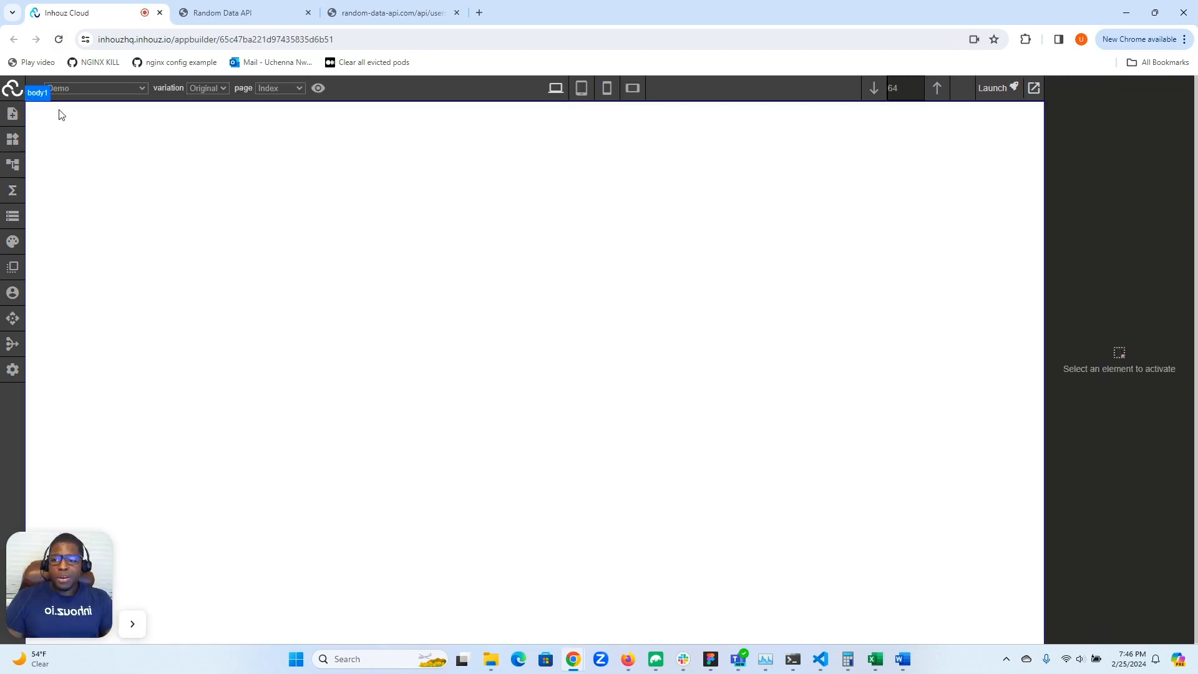
click(11, 218)
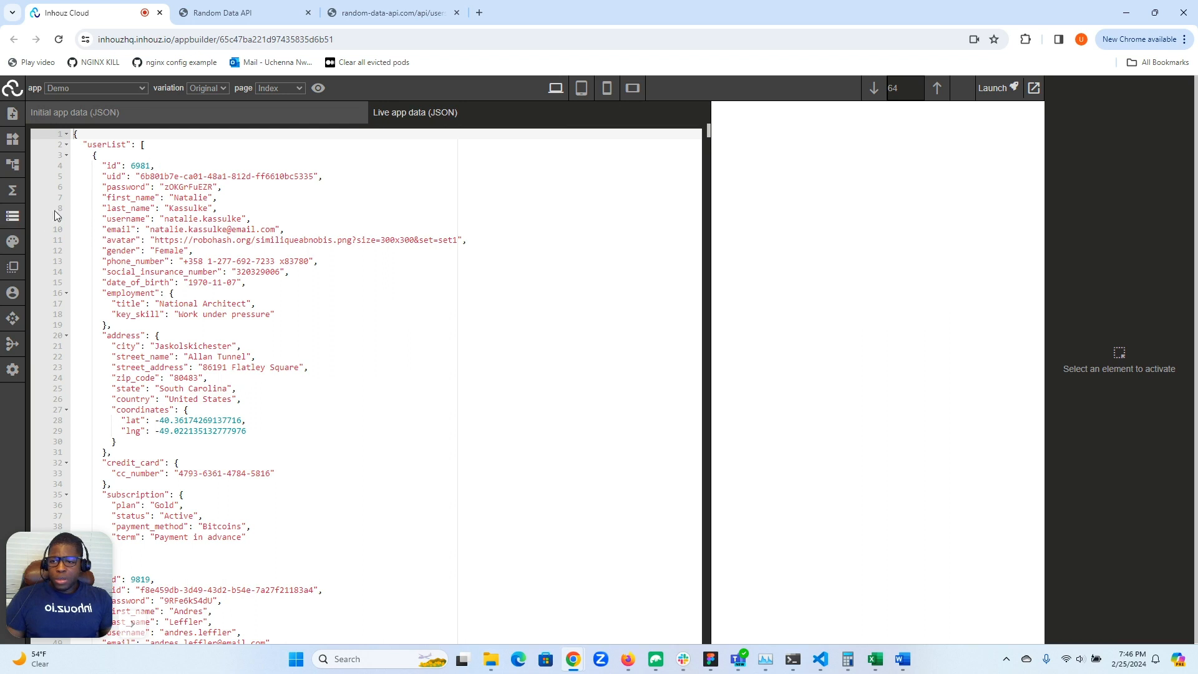
click(12, 220)
Step: Add a List element from the data visualization elements to the empty Index page
click(12, 145)
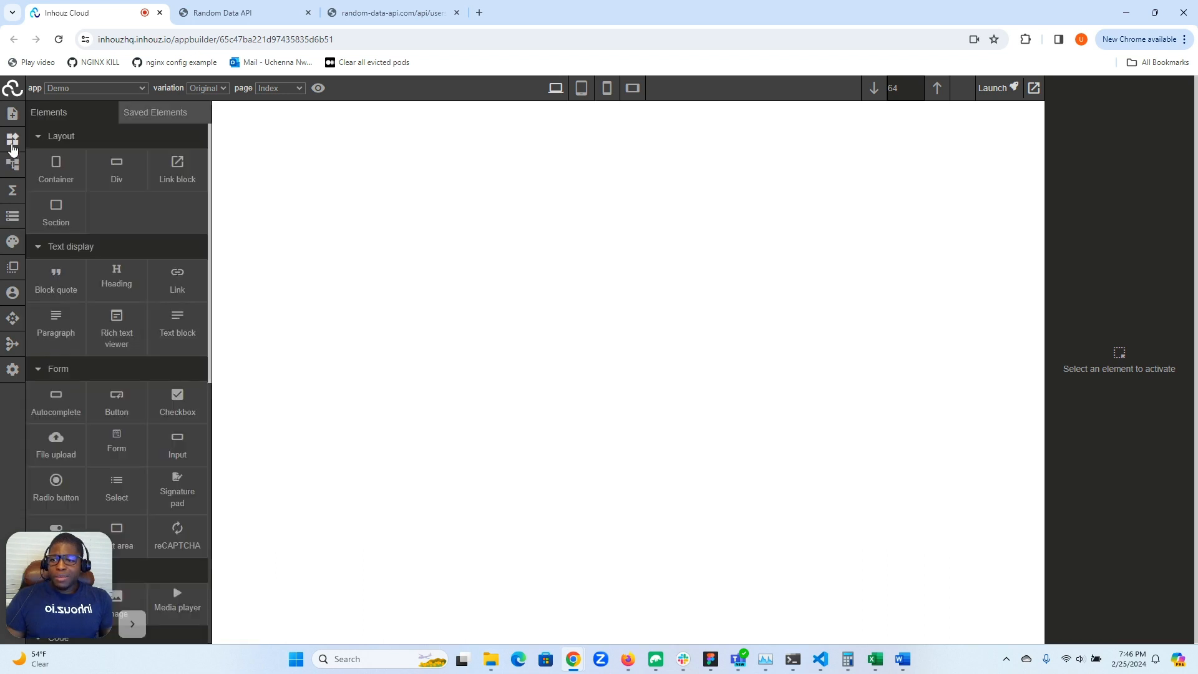
scroll(91, 199, down, 6)
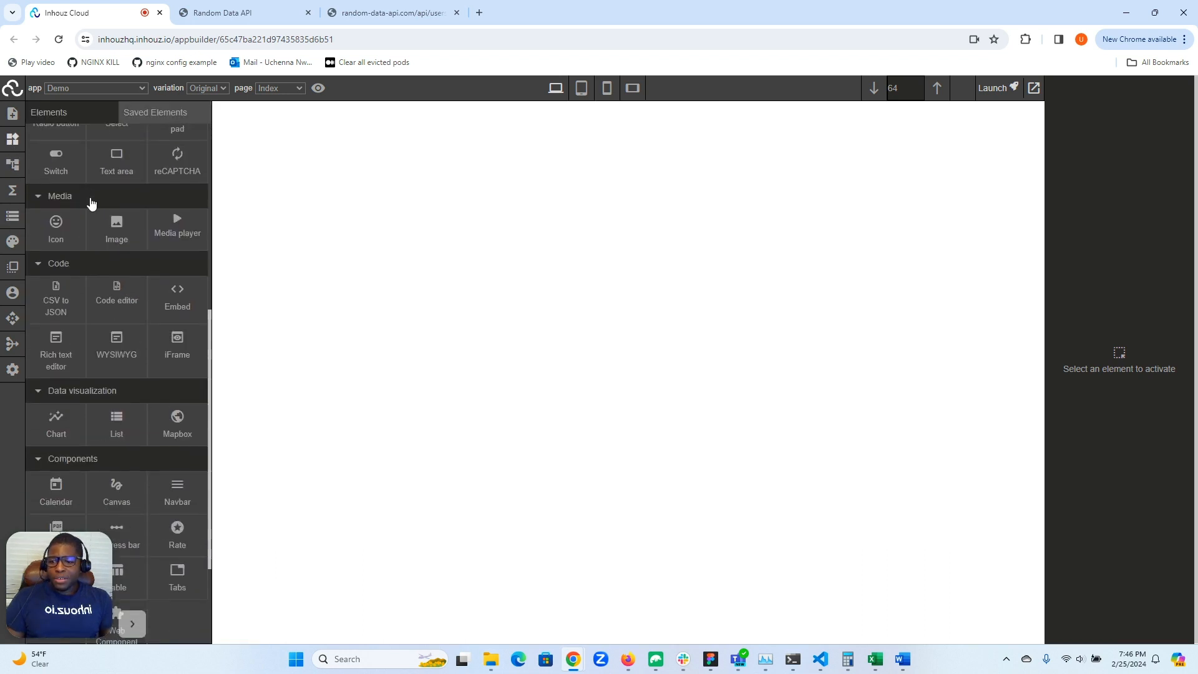
scroll(91, 204, down, 3)
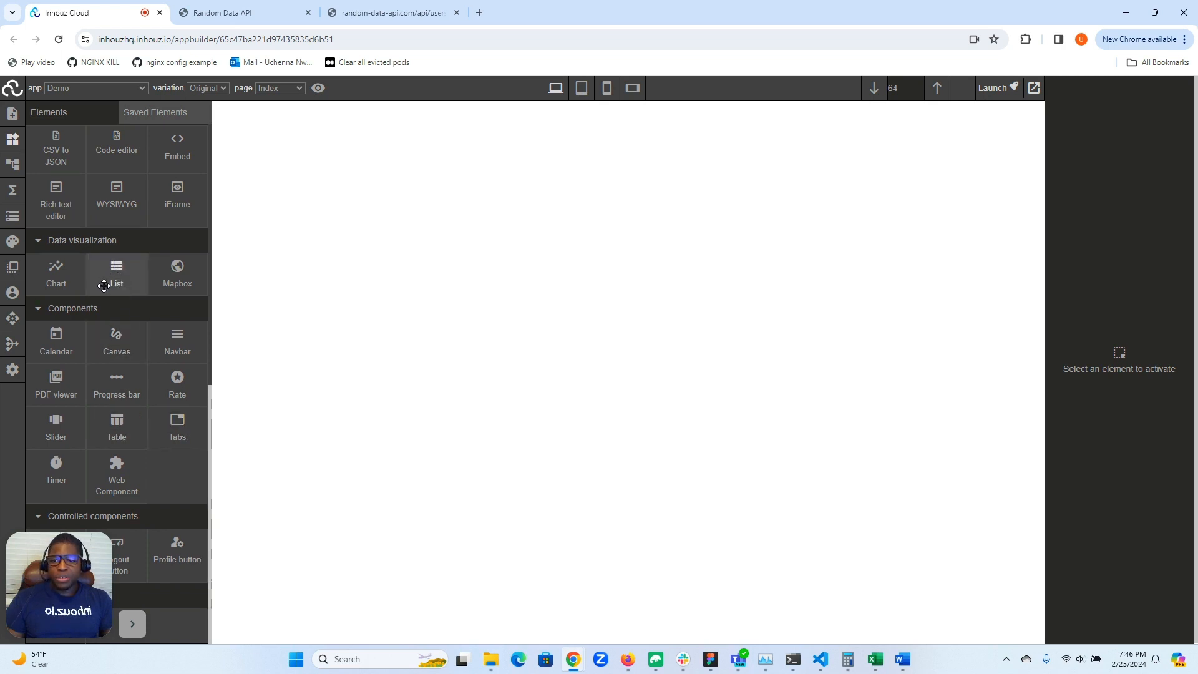
drag(96, 275, 227, 262)
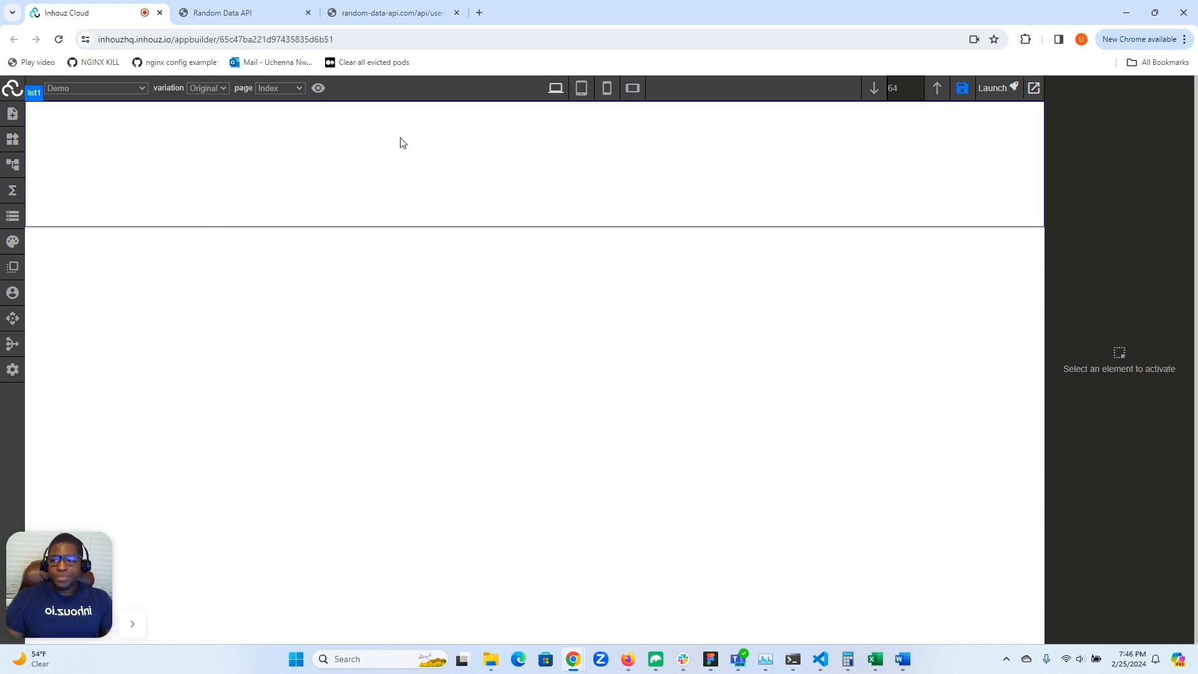
Step: Expand list1 and its listDataRowWrapper1 in the element hierarchy to examine their child elements
click(11, 166)
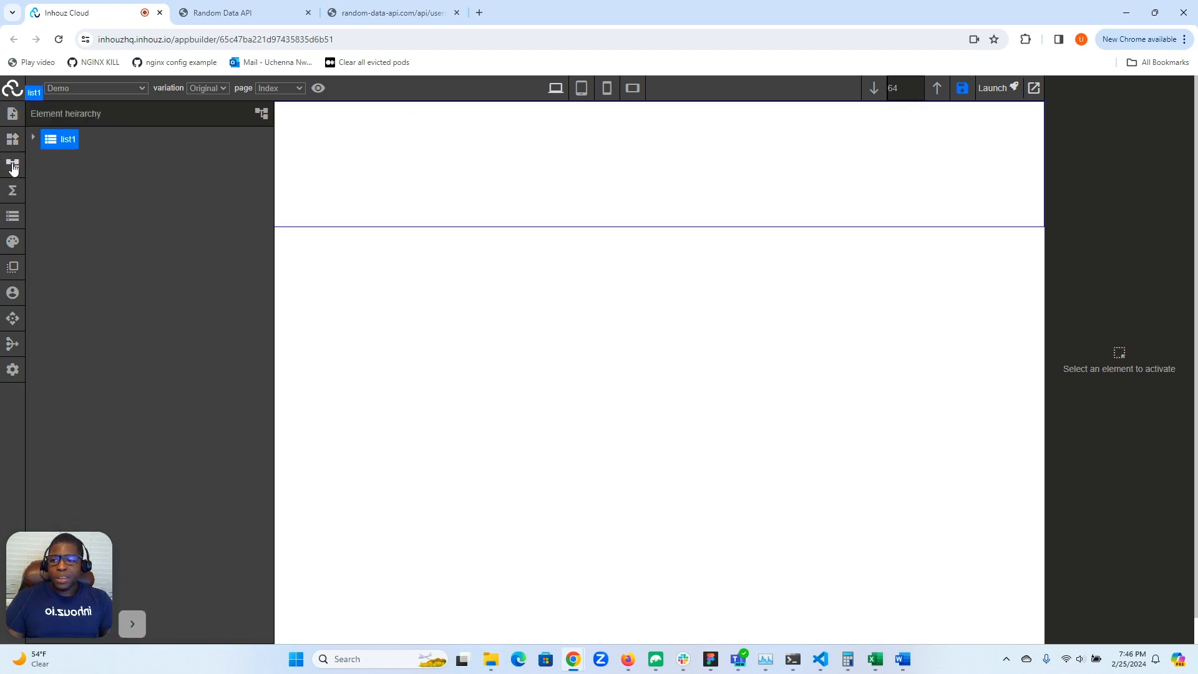
click(33, 138)
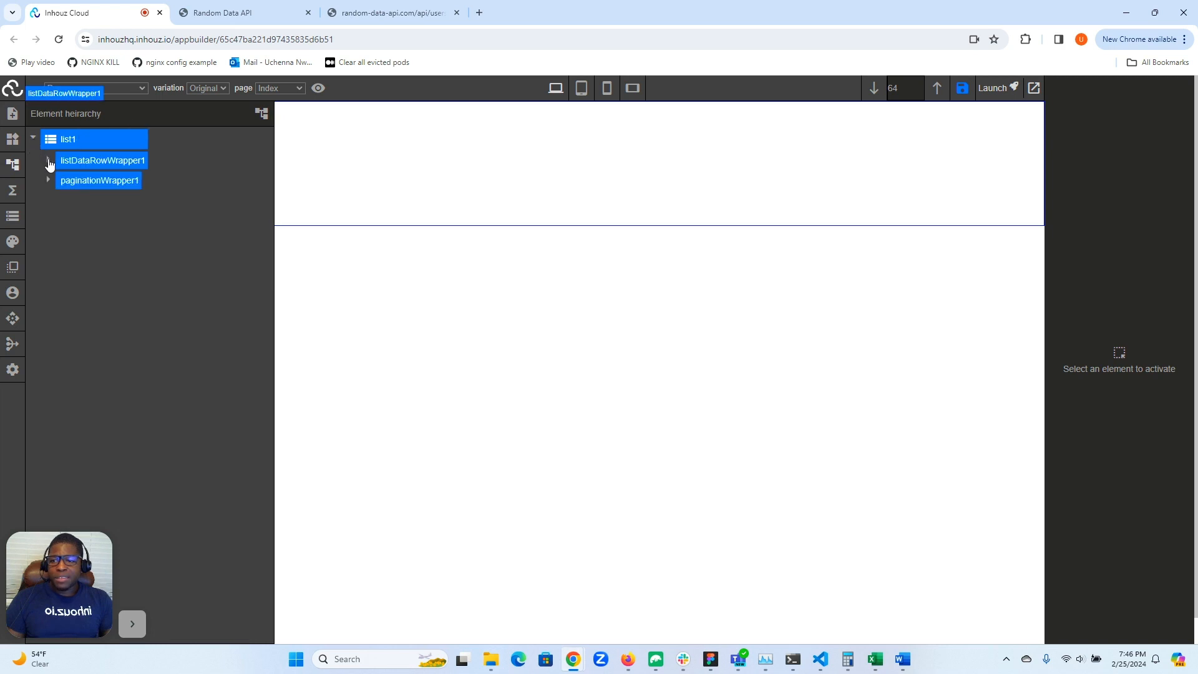
click(48, 160)
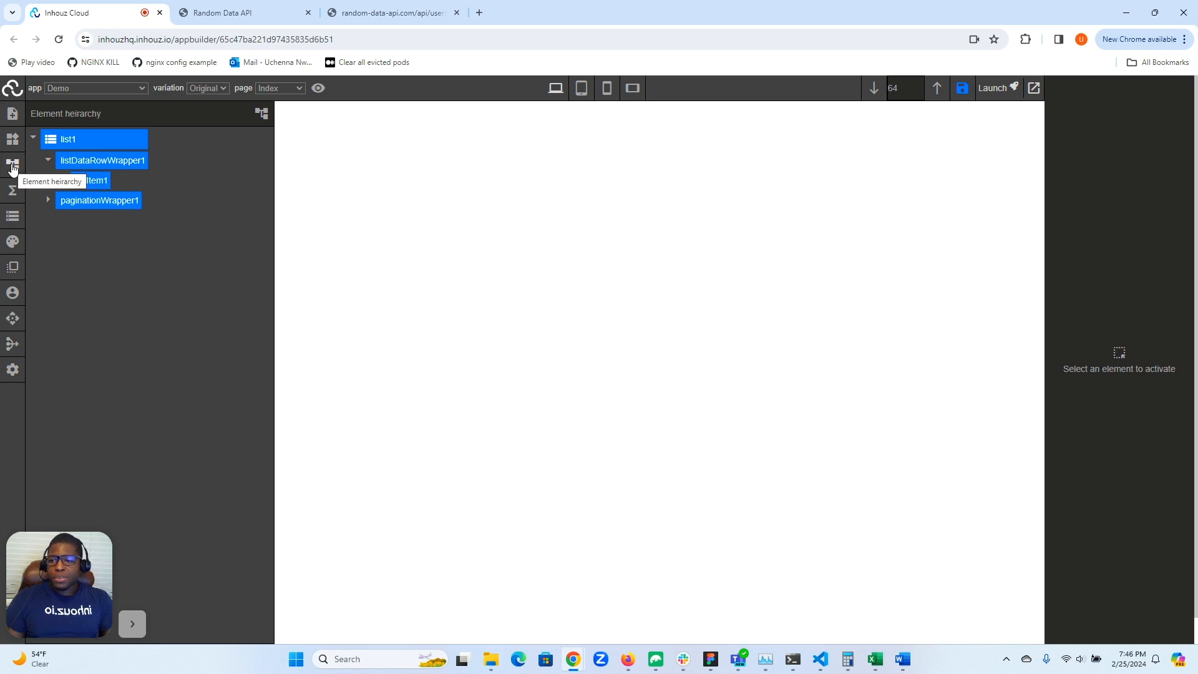
Step: Select list1 in the element hierarchy and set its right and left margins to auto
click(92, 137)
click(14, 165)
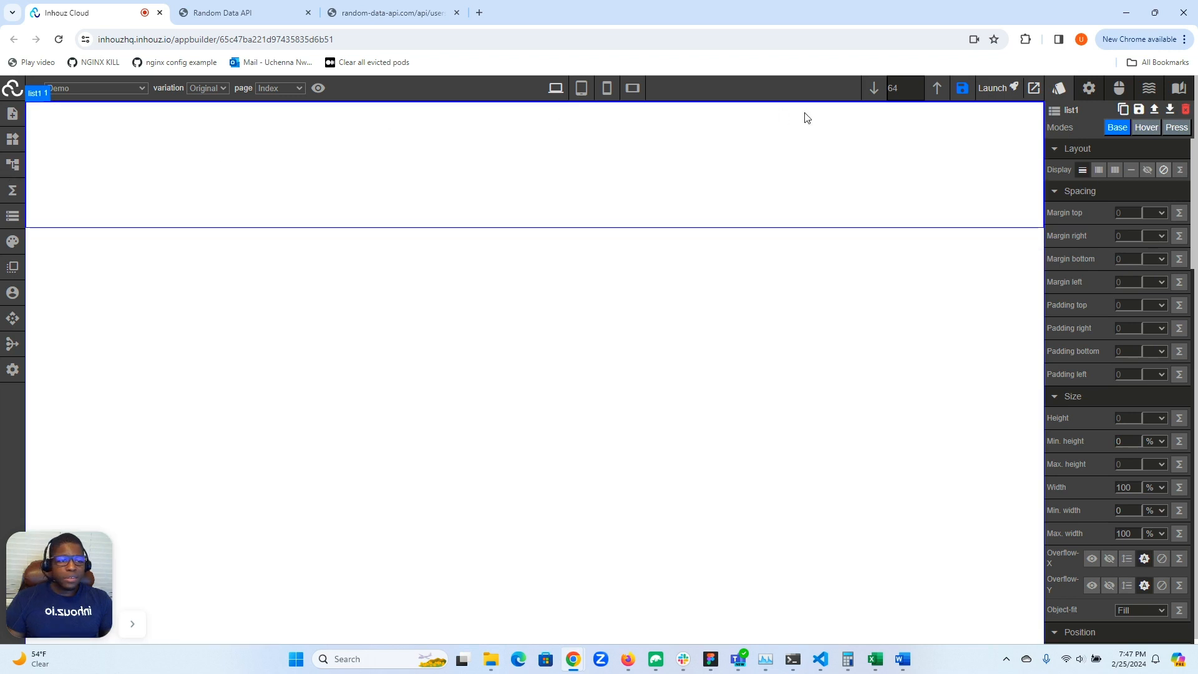
click(1089, 88)
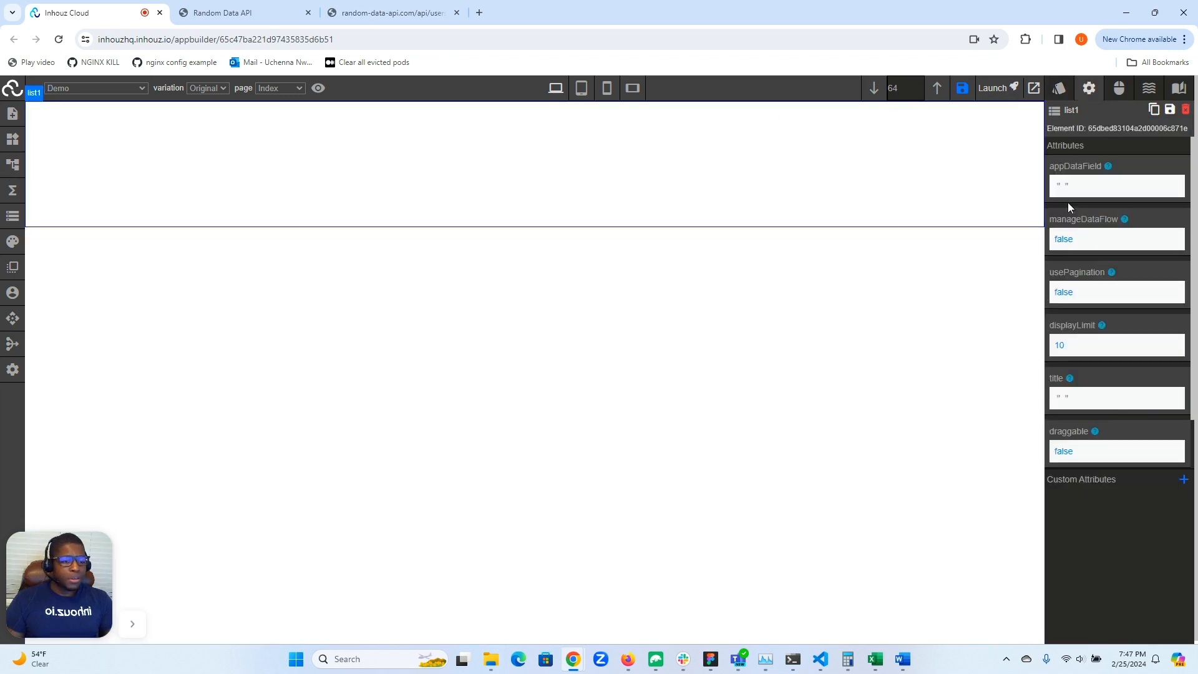
click(1063, 94)
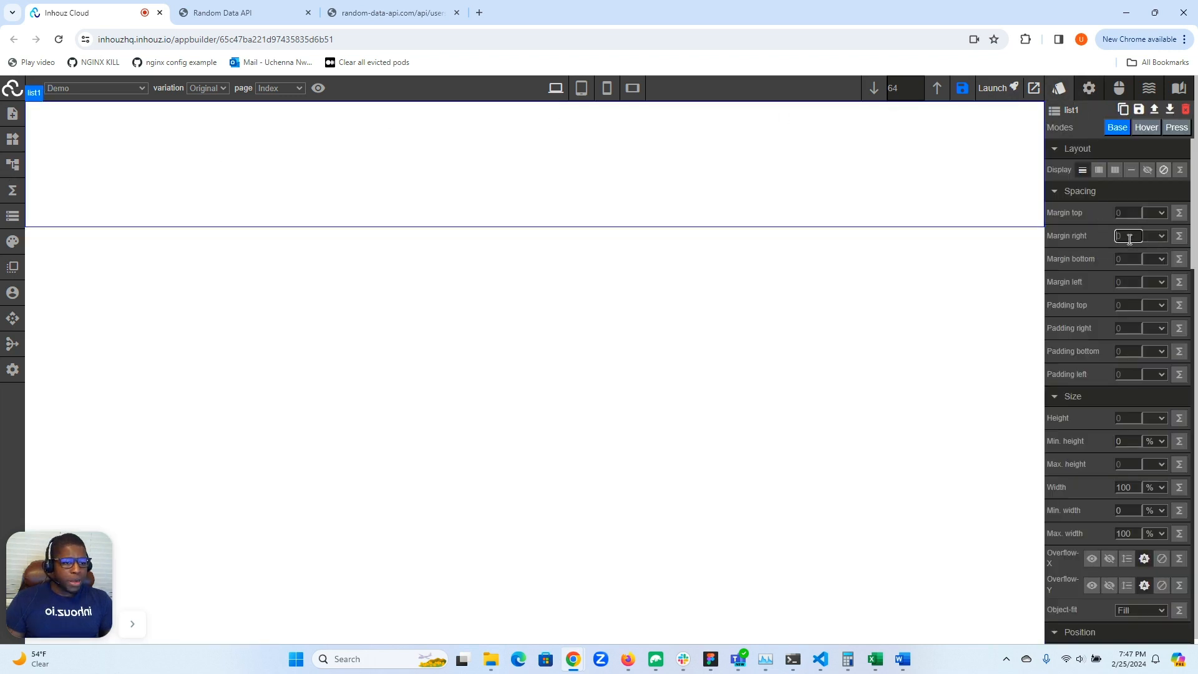
click(1125, 280)
text(auto)
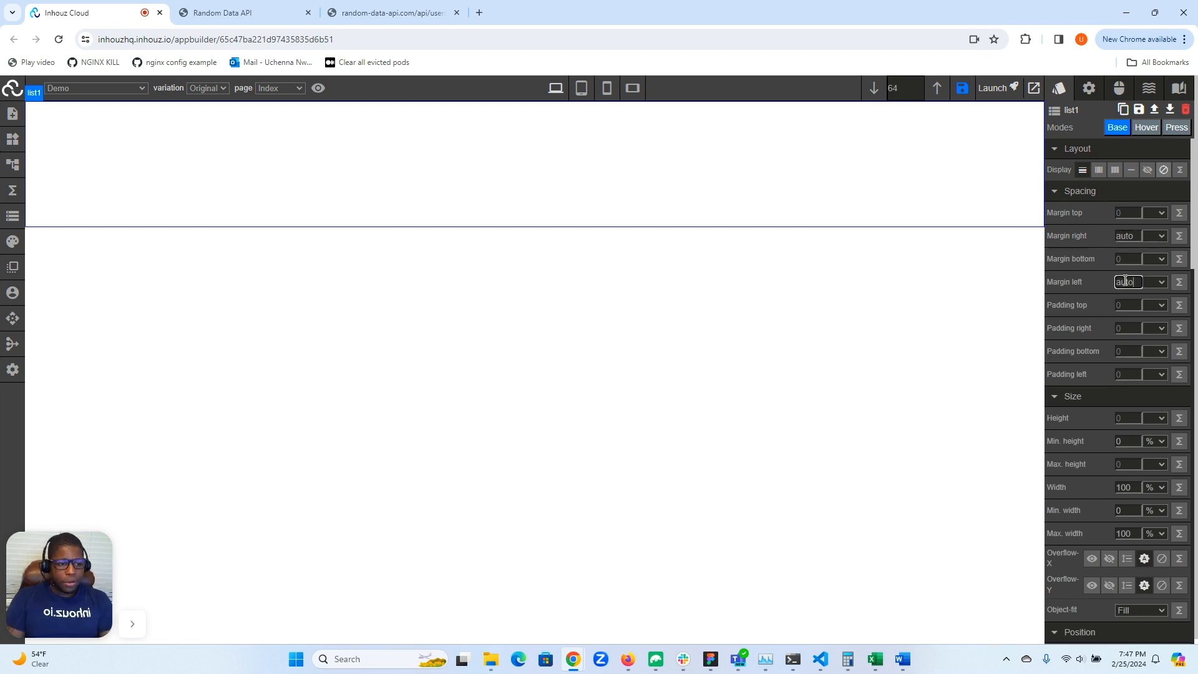
Step: Set list1's width to 50% and its top margin to 20 px
double_click(1130, 485)
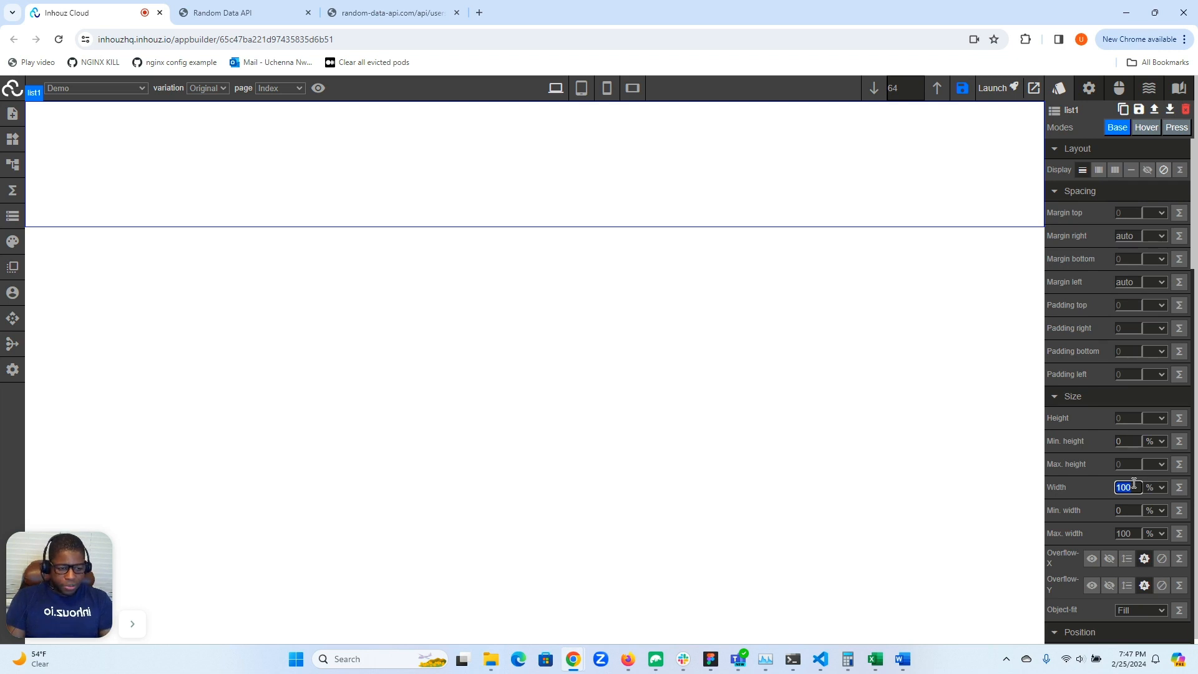
text(50)
click(1130, 212)
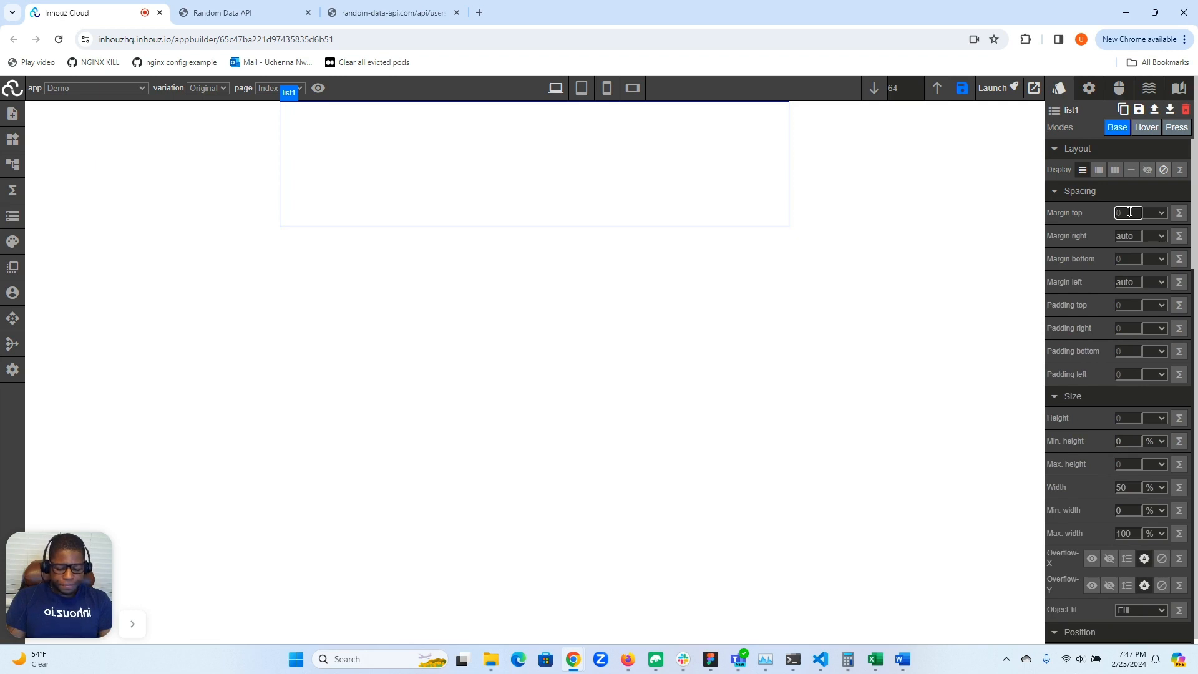
text(20)
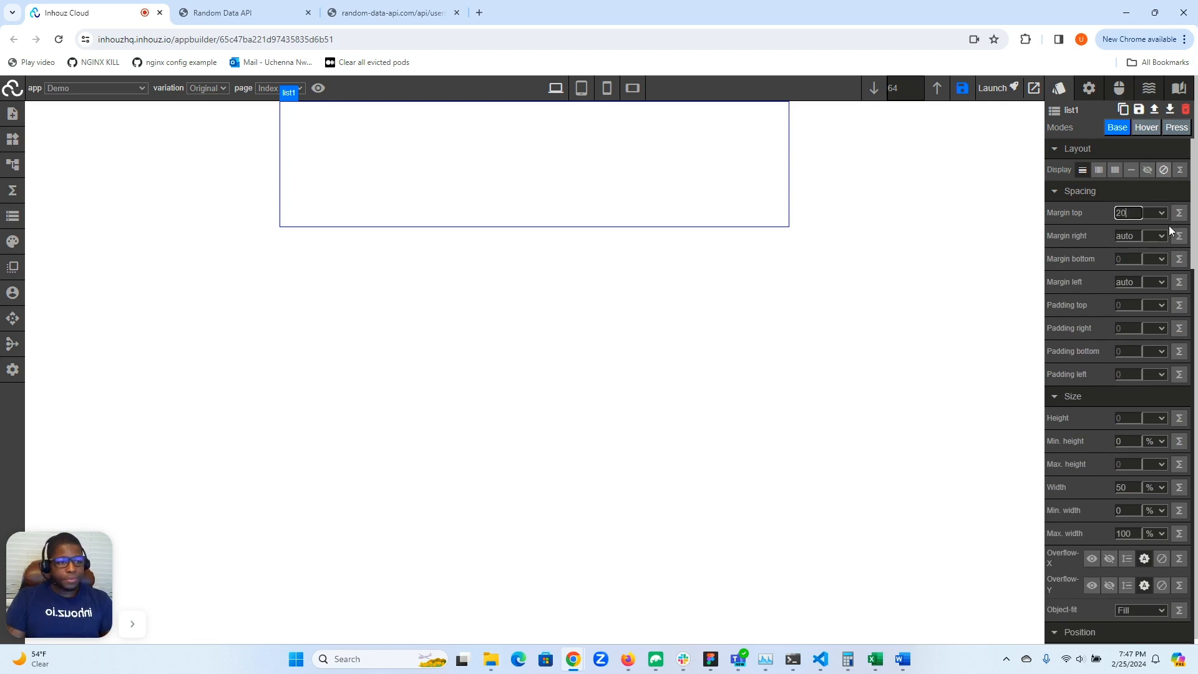
click(1161, 213)
click(1152, 237)
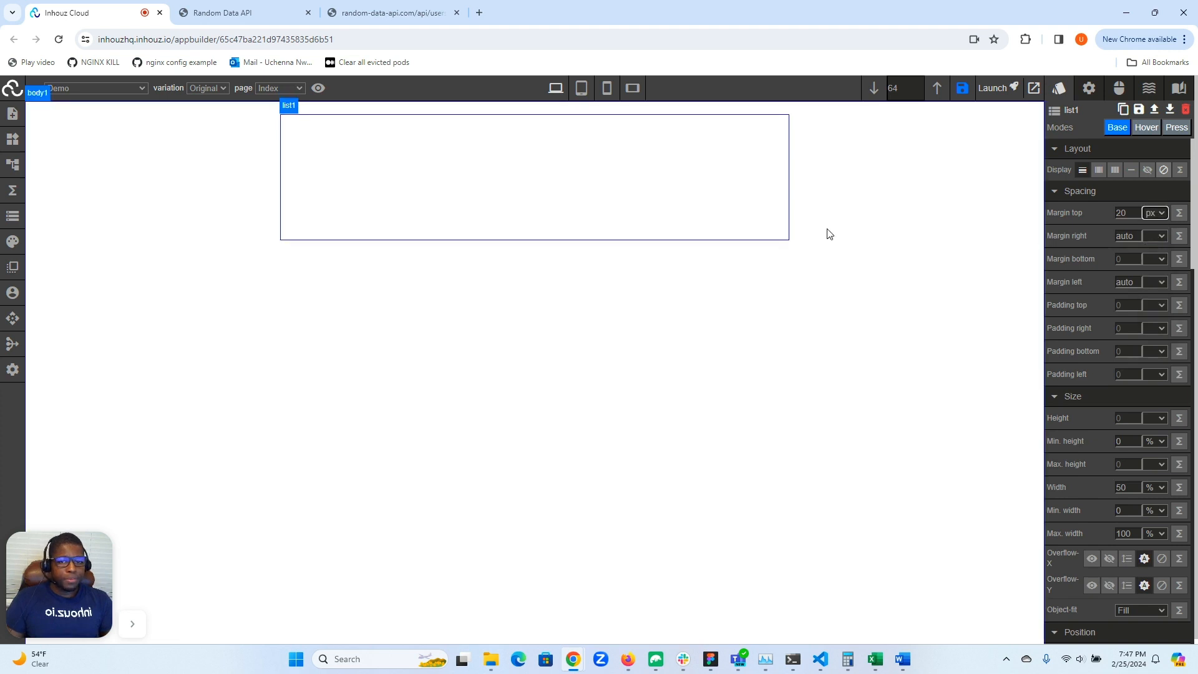
Step: Select listDataRowWrapper1 inside the list and examine its attributes
click(706, 177)
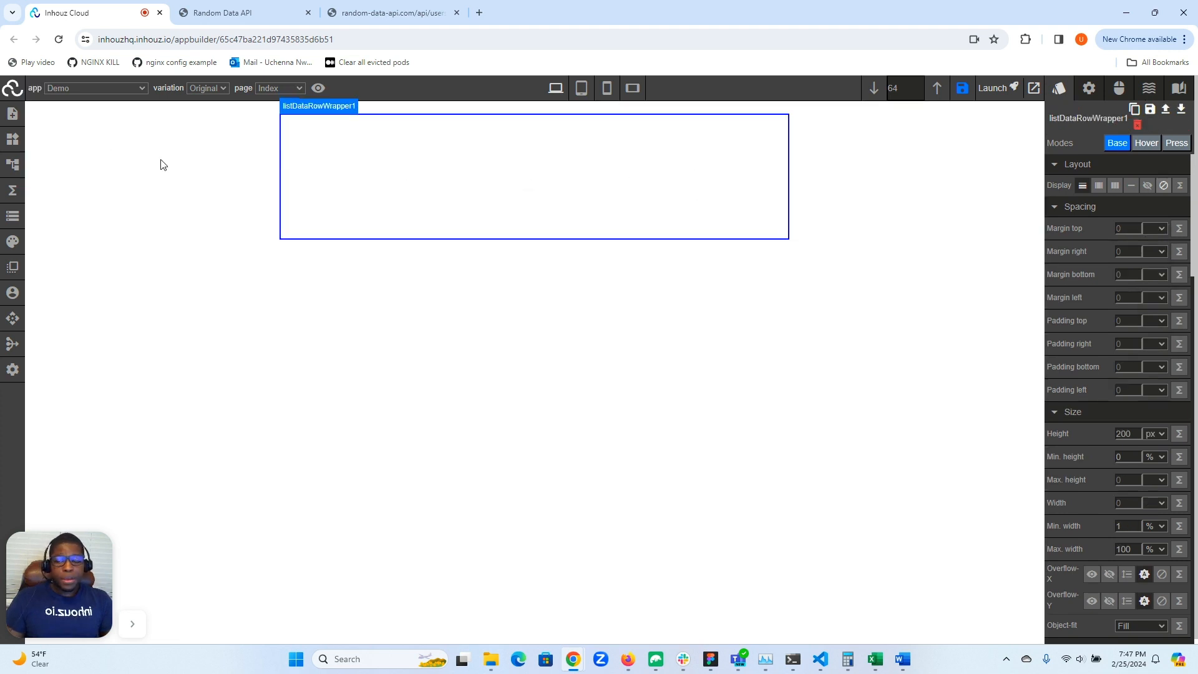
click(12, 141)
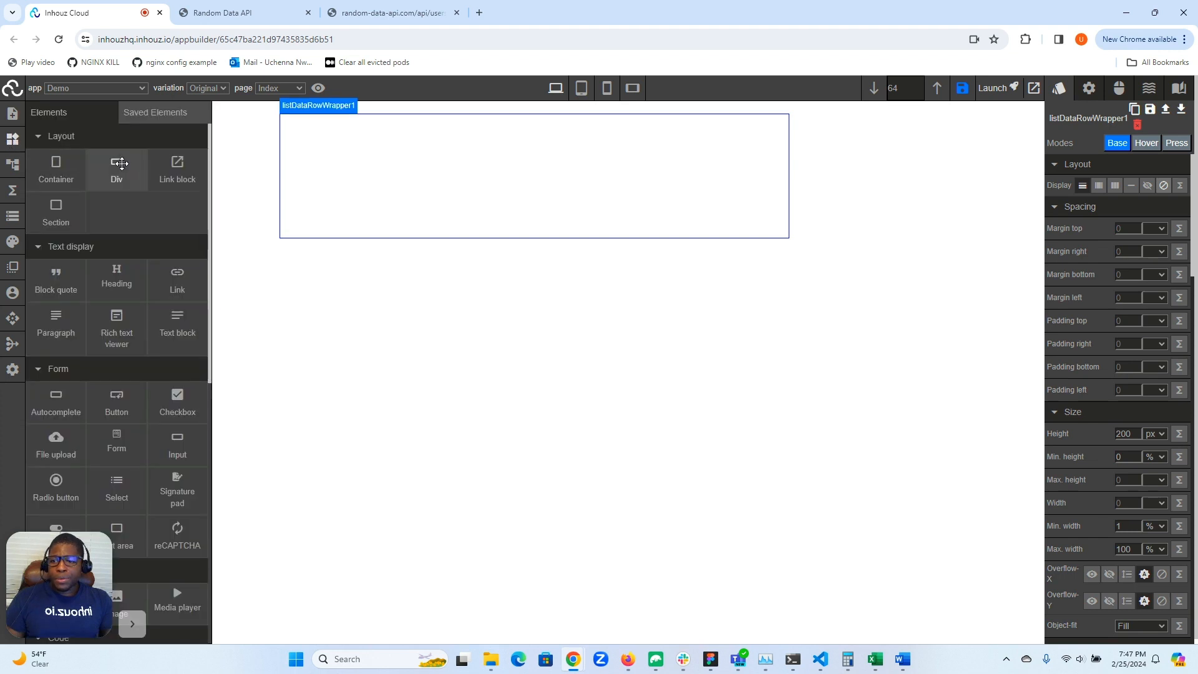
click(12, 141)
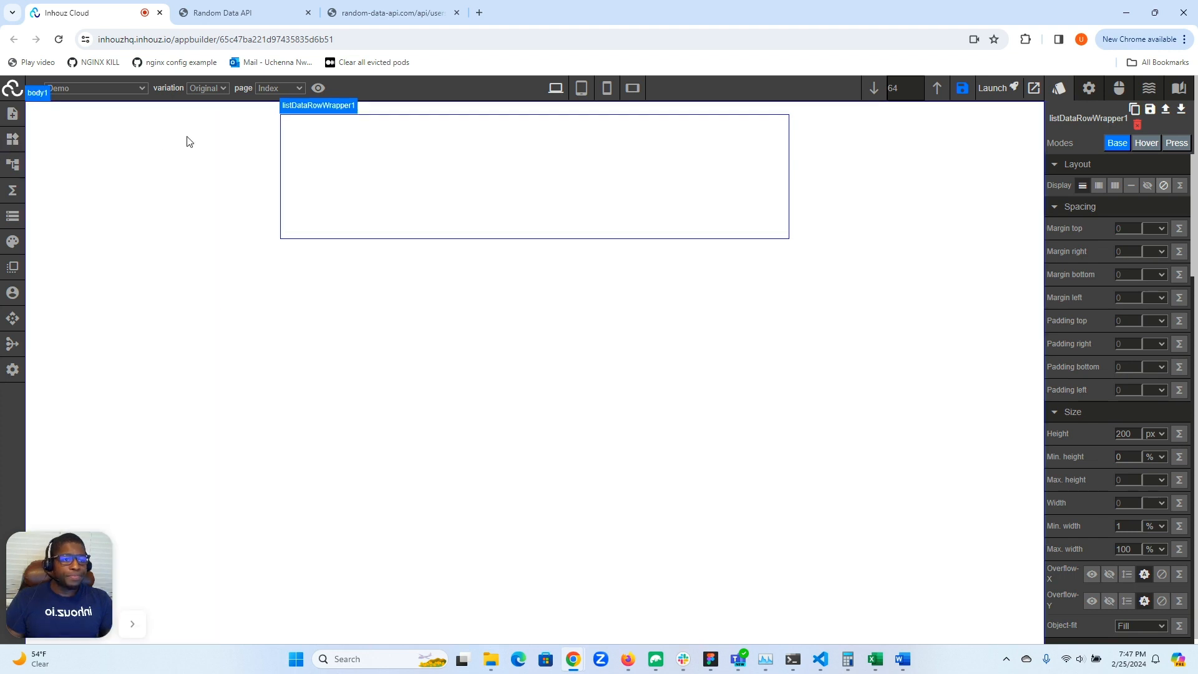
click(1089, 90)
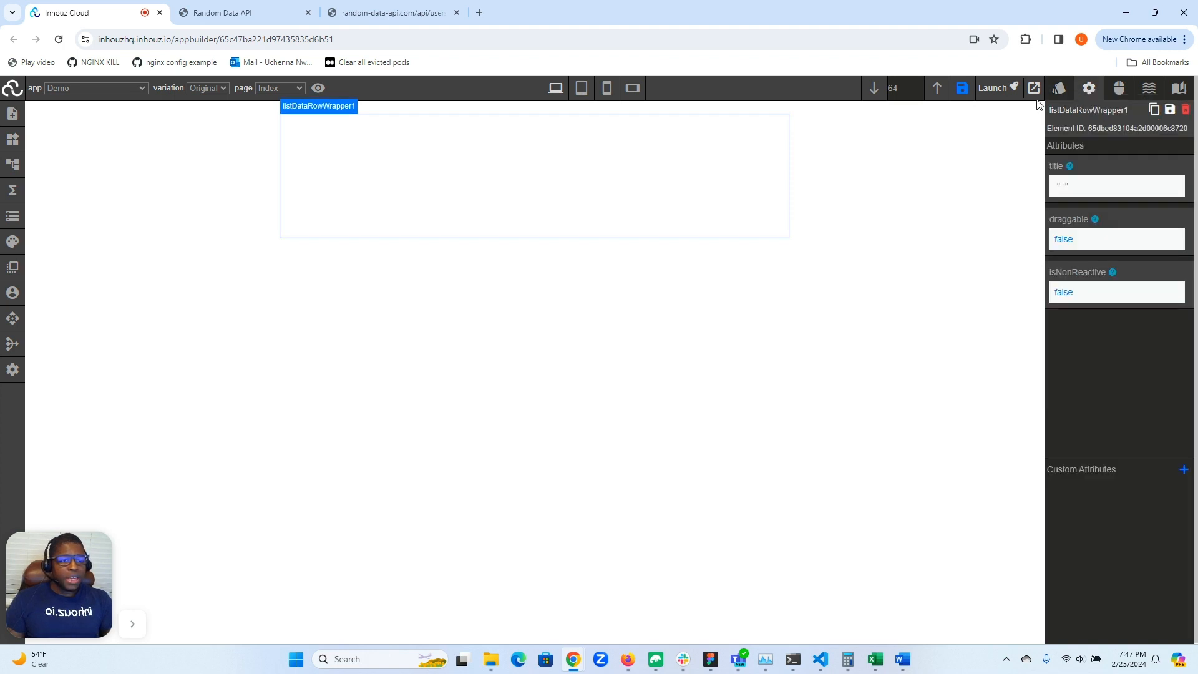
Step: Select list1 through the element hierarchy and examine its appDataField and manageDataFlow attributes
click(12, 164)
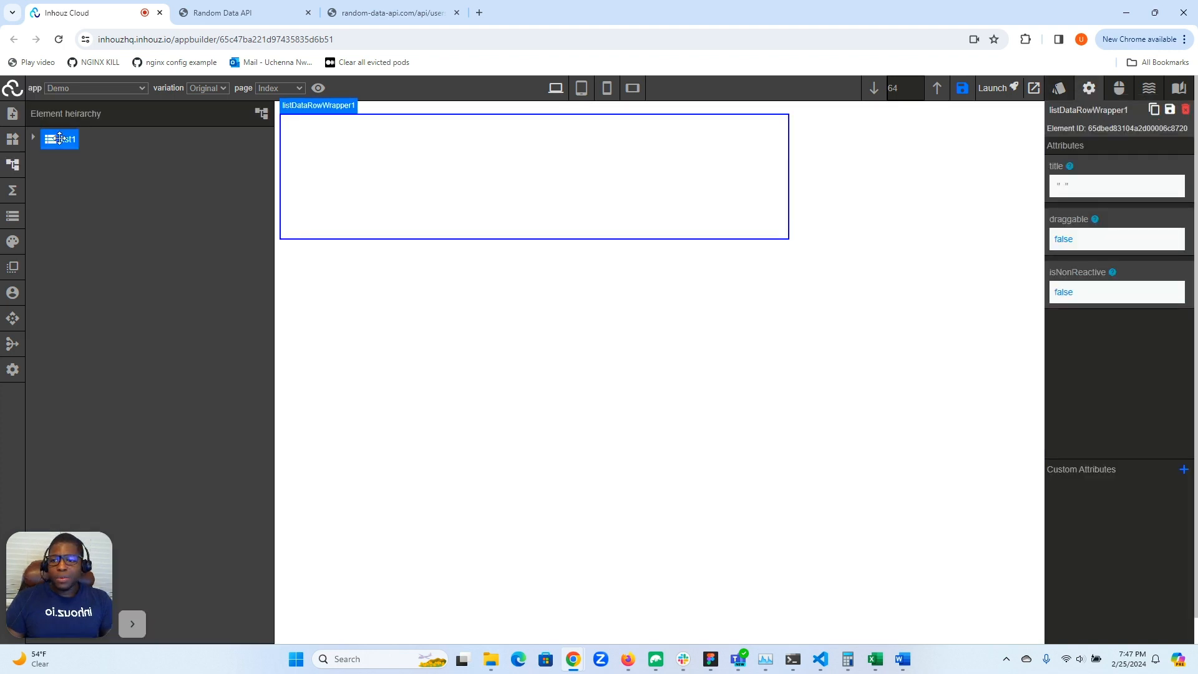
click(59, 138)
click(12, 164)
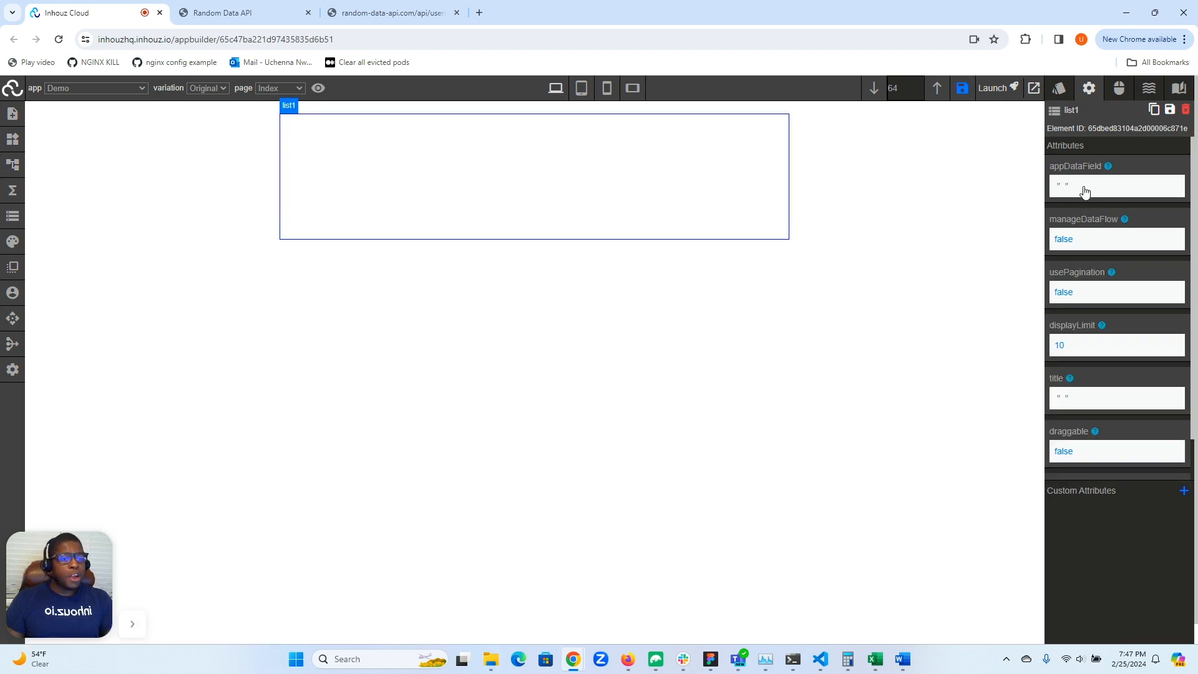
scroll(1084, 191, down, 1)
scroll(1084, 192, up, 1)
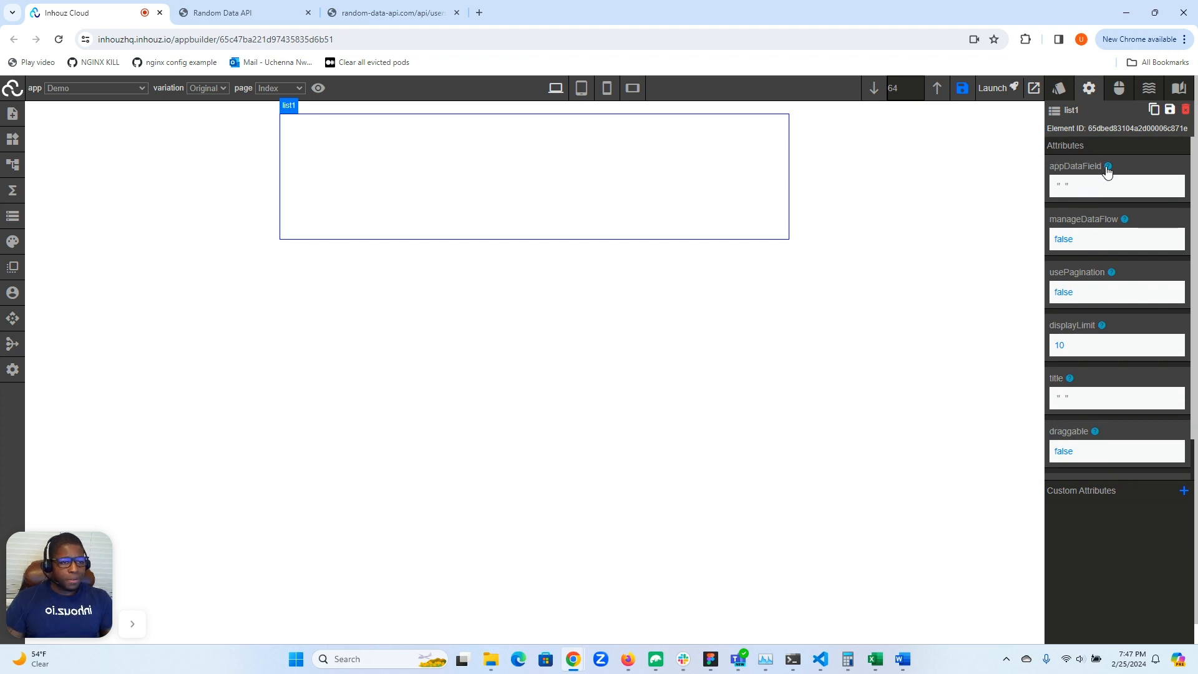
mouse_move(1108, 170)
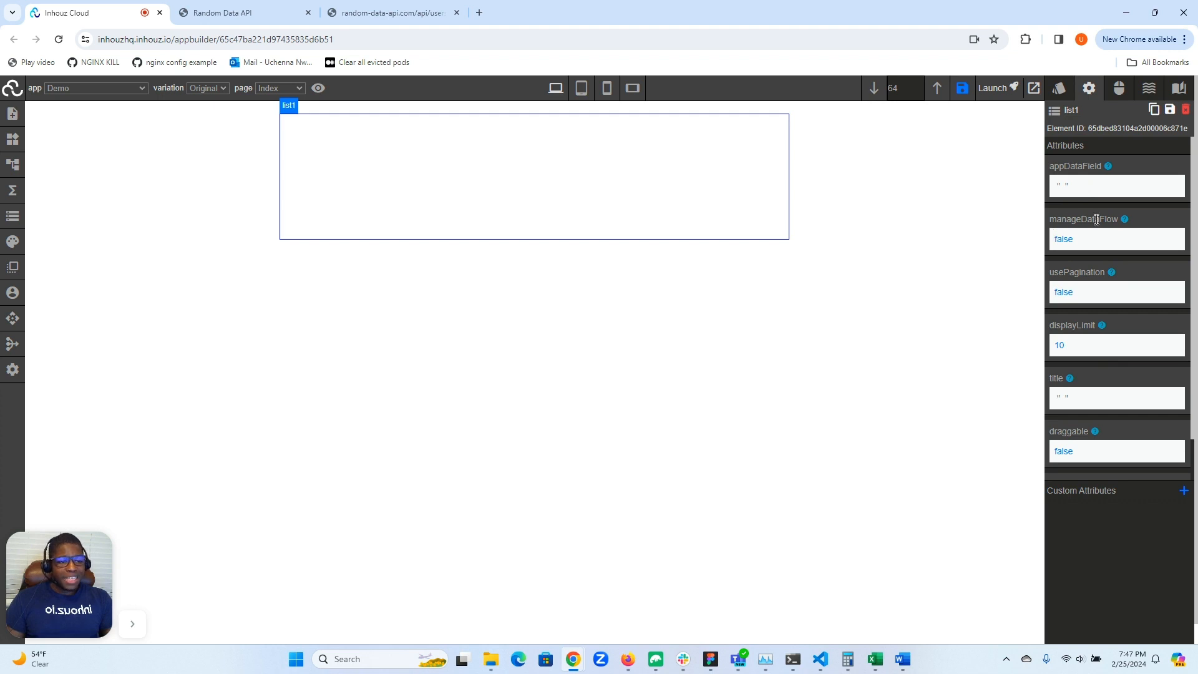
mouse_move(1123, 222)
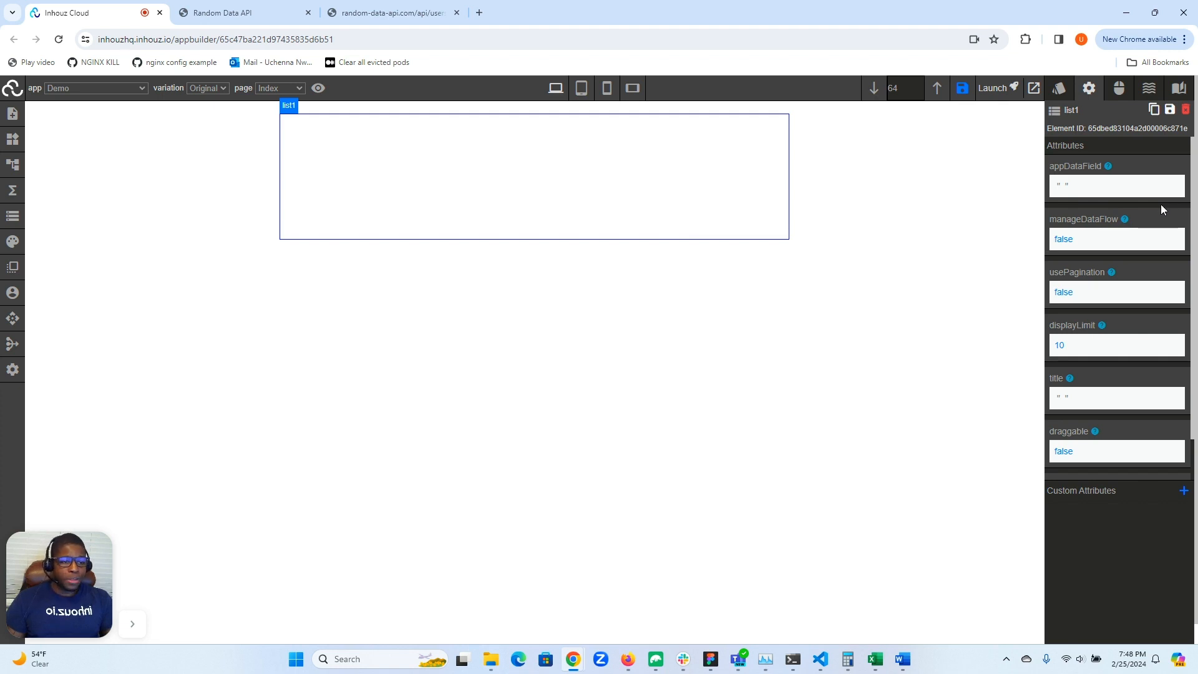
Step: Switch list1's manageDataFlow attribute on to examine the data attribute, and switch it back off
click(1061, 239)
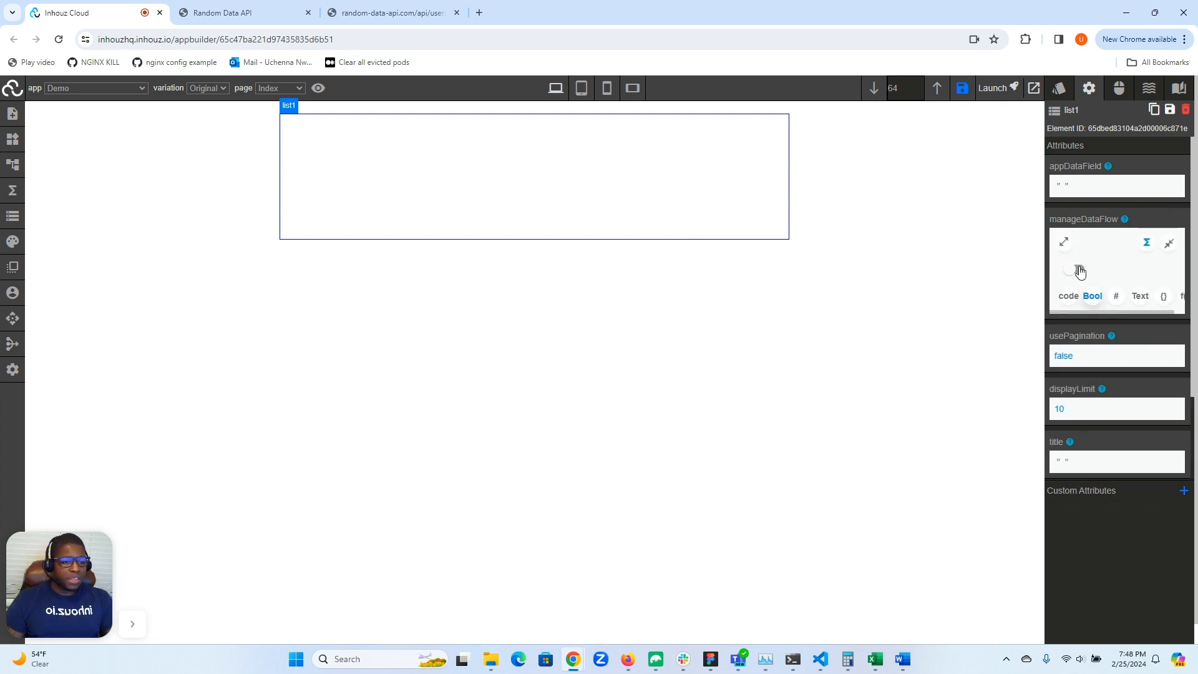
click(1078, 270)
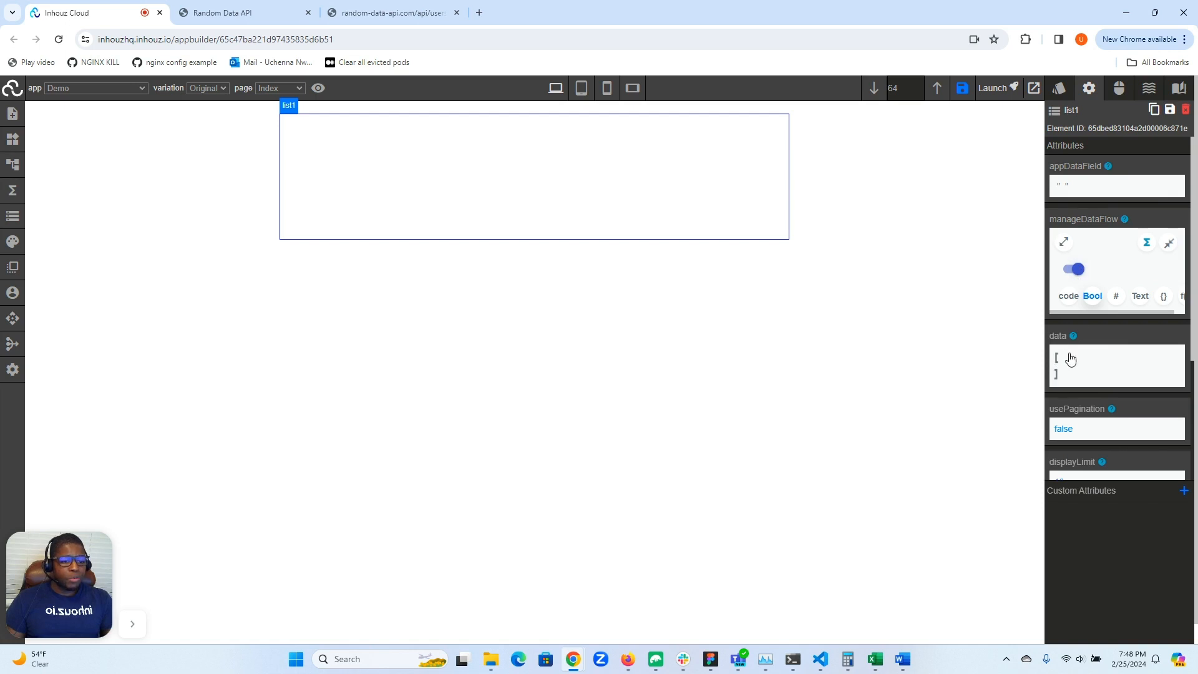
click(1071, 273)
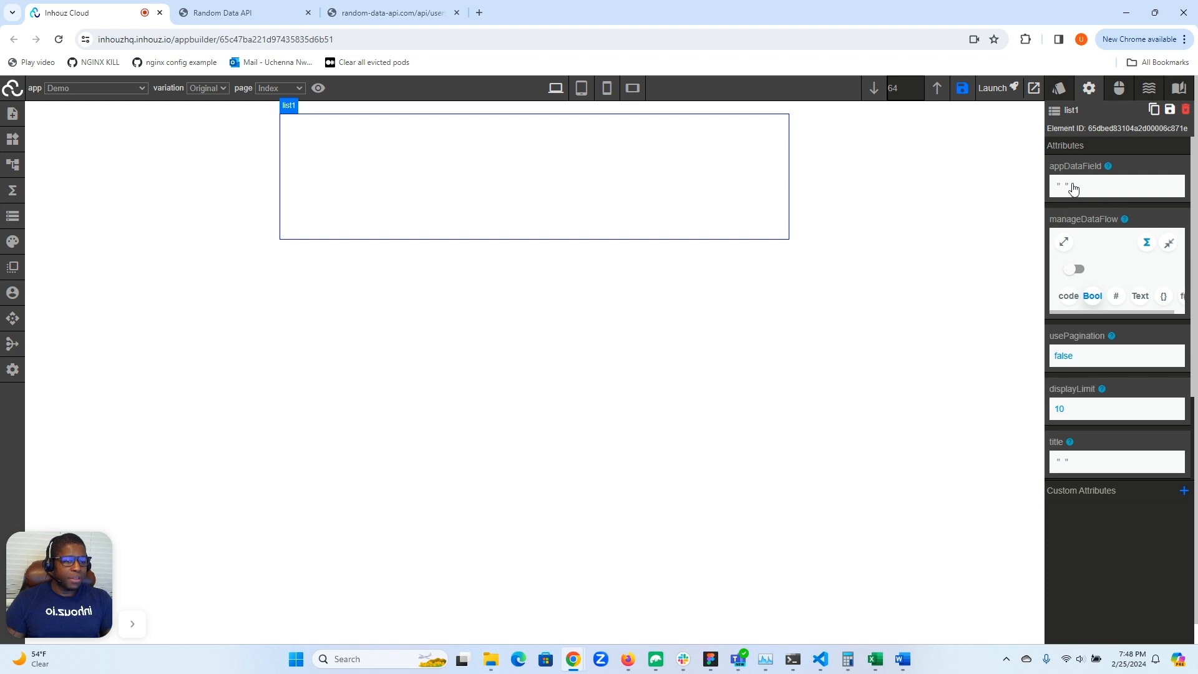
Step: Check the key name in the live app data and set list1's appDataField to userList
scroll(1067, 218, down, 2)
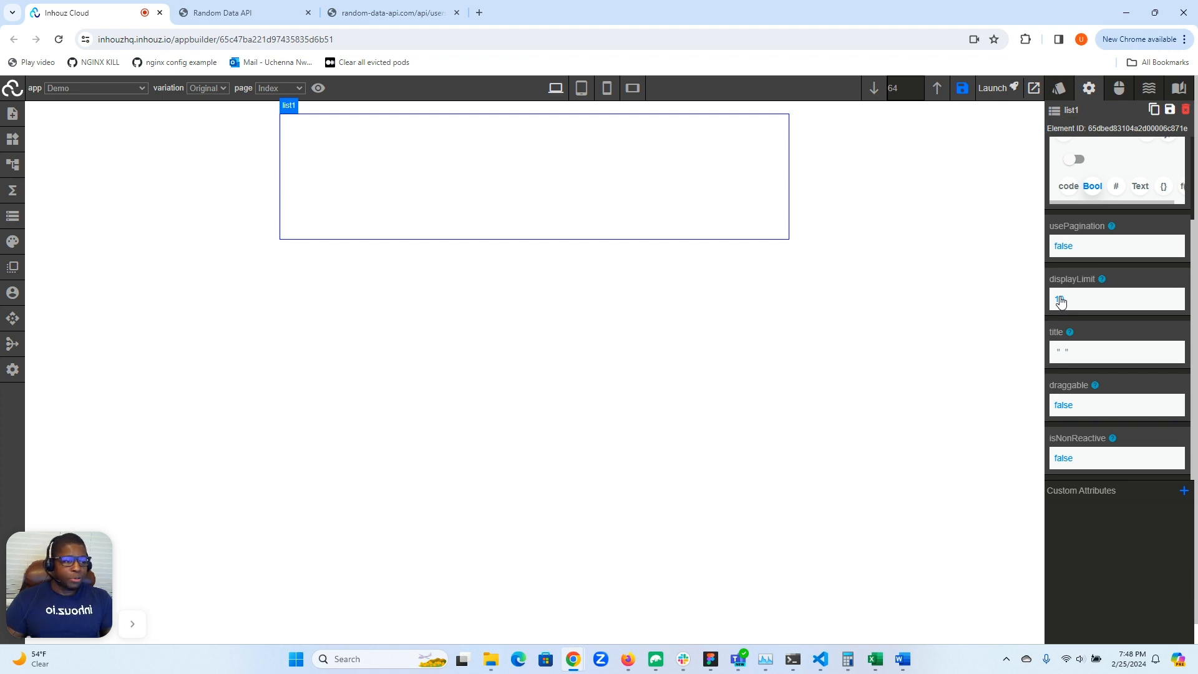
scroll(1060, 310, down, 1)
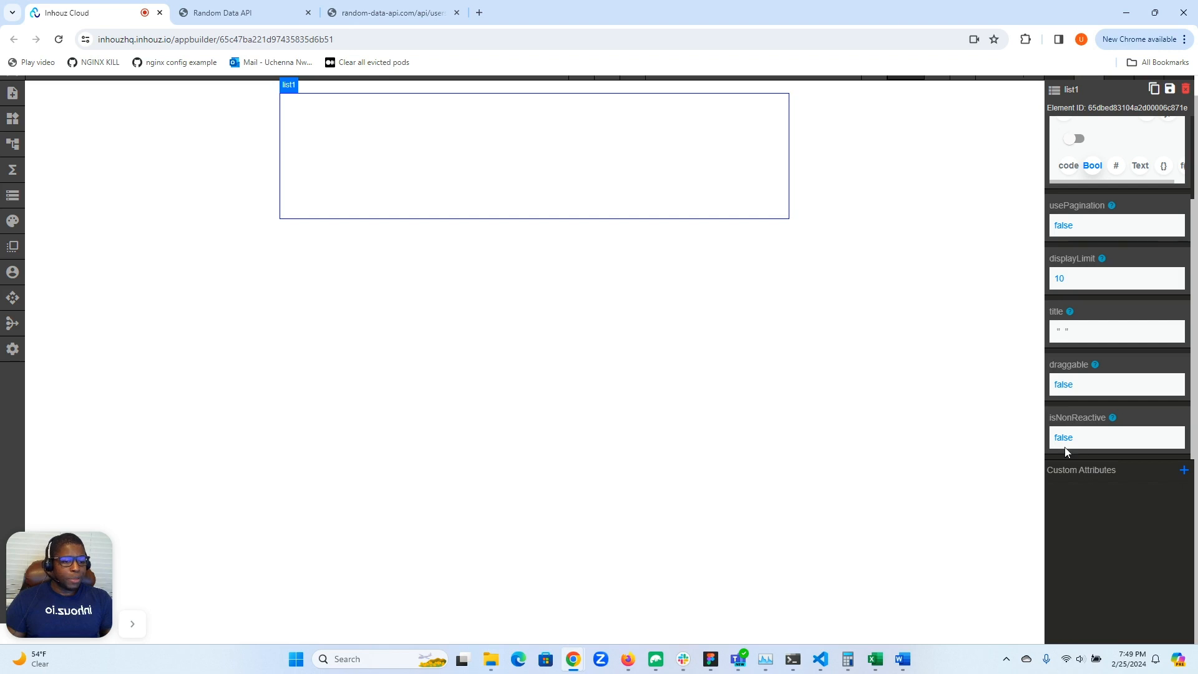
scroll(1065, 419, up, 2)
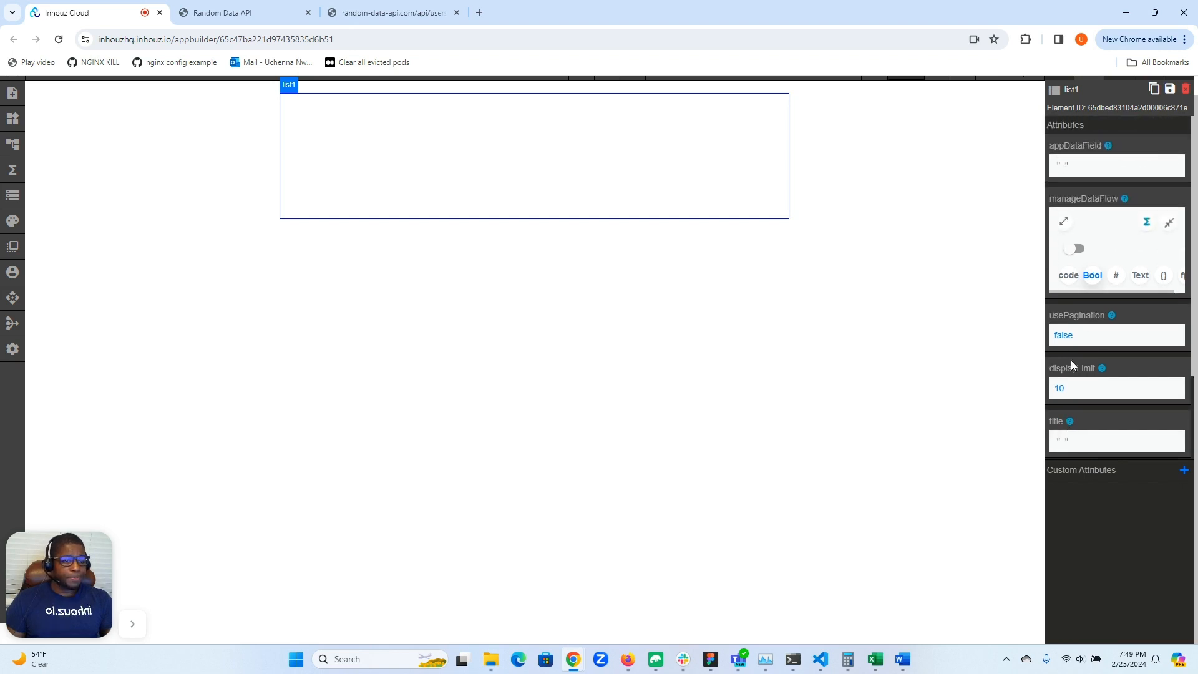
click(1065, 166)
click(1064, 191)
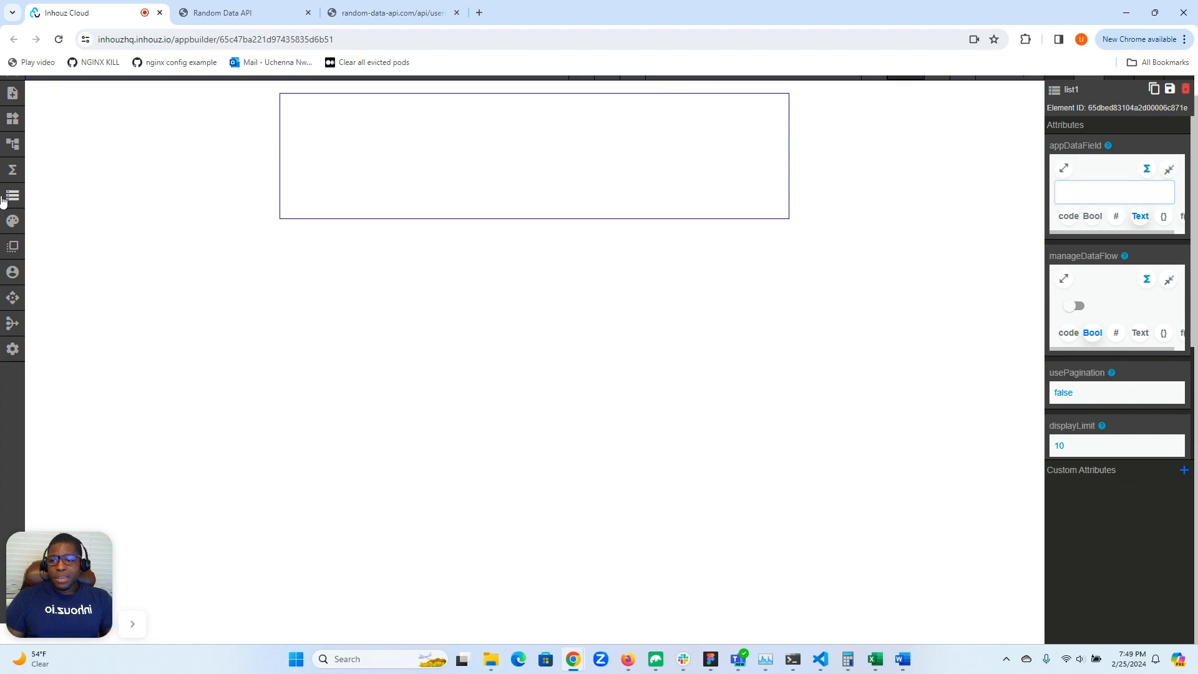
click(4, 198)
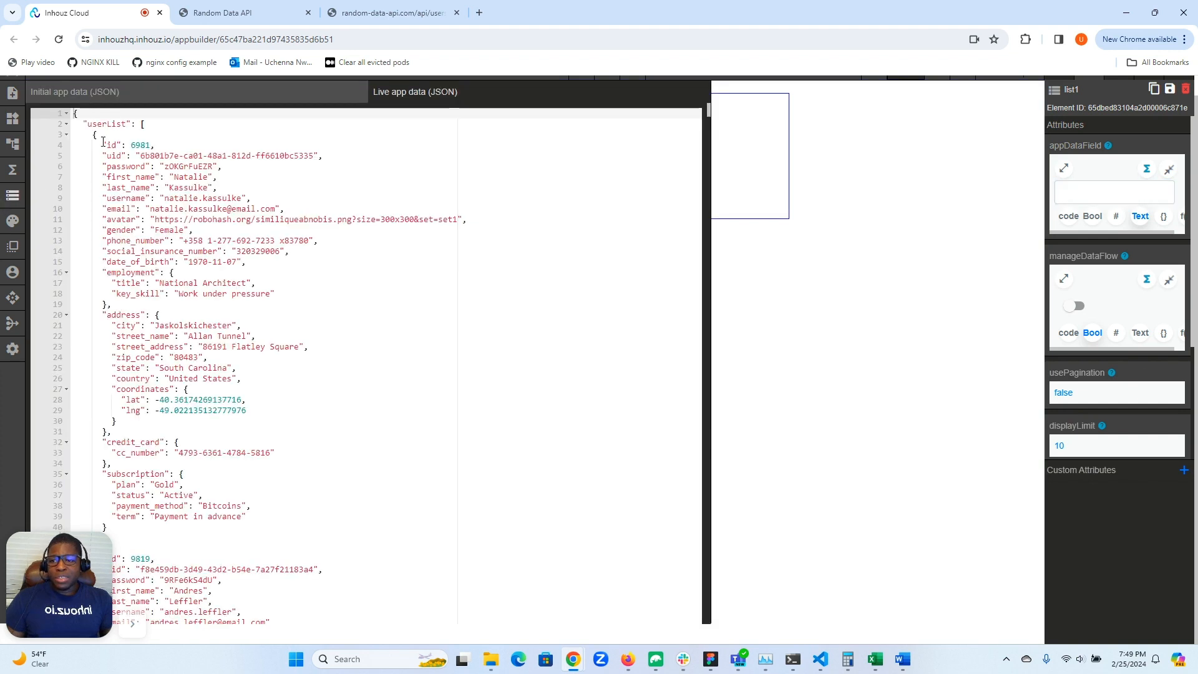
click(11, 198)
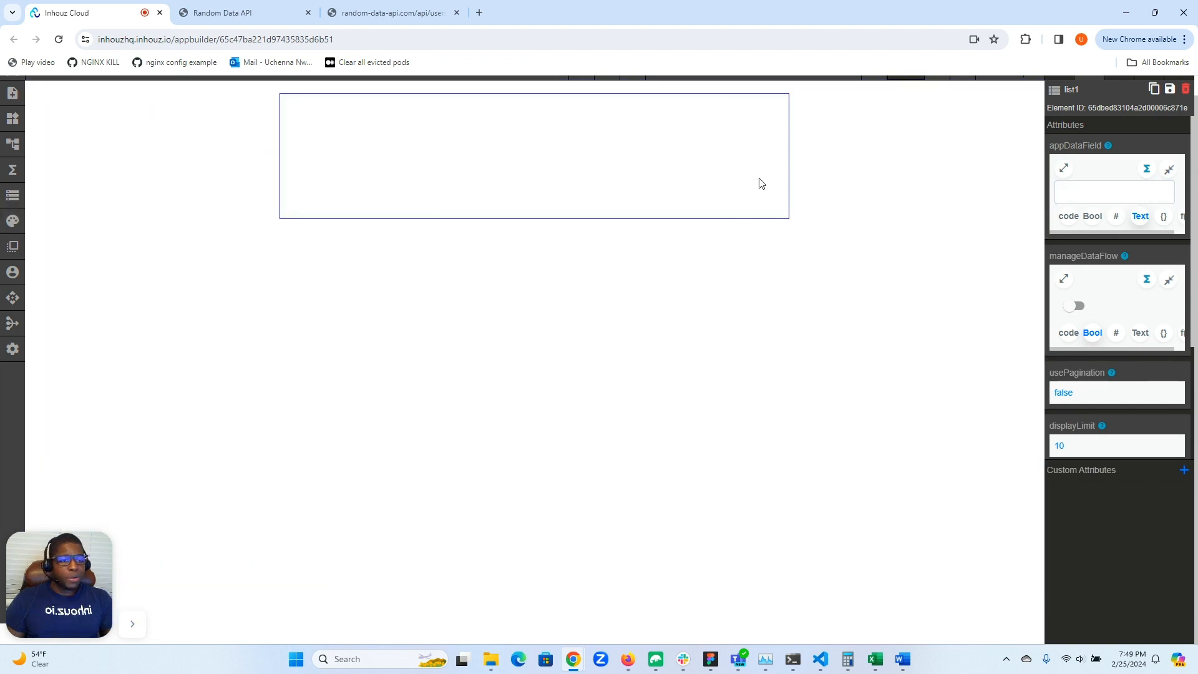
click(1082, 217)
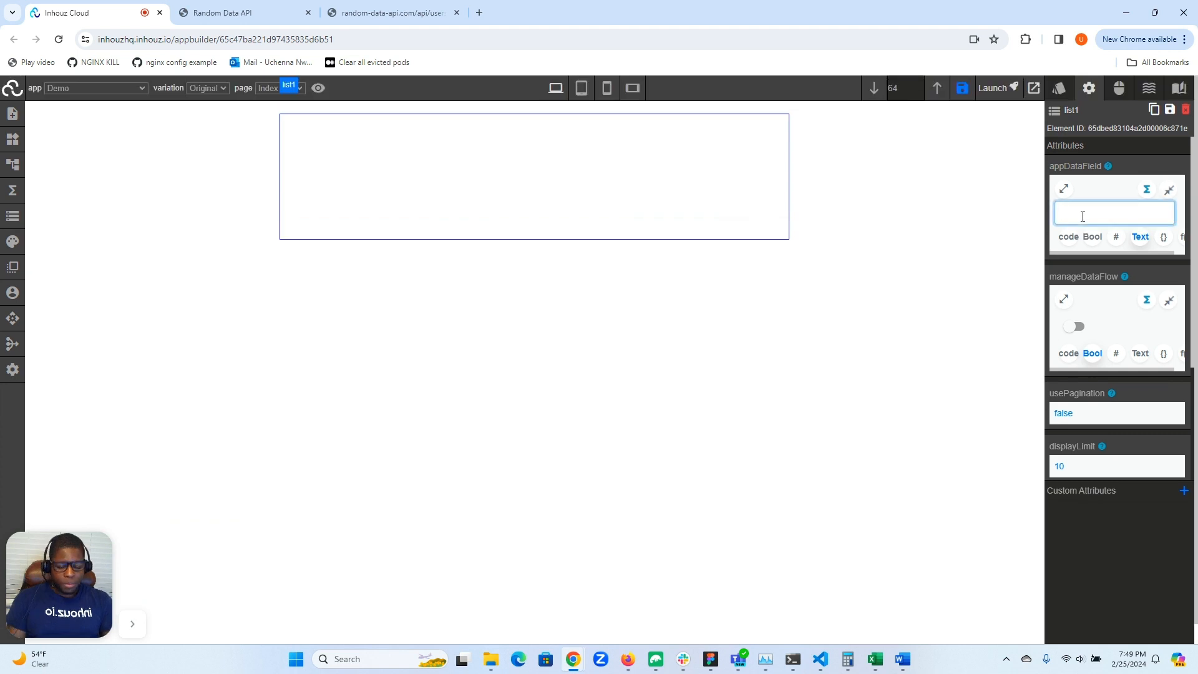
text(userList)
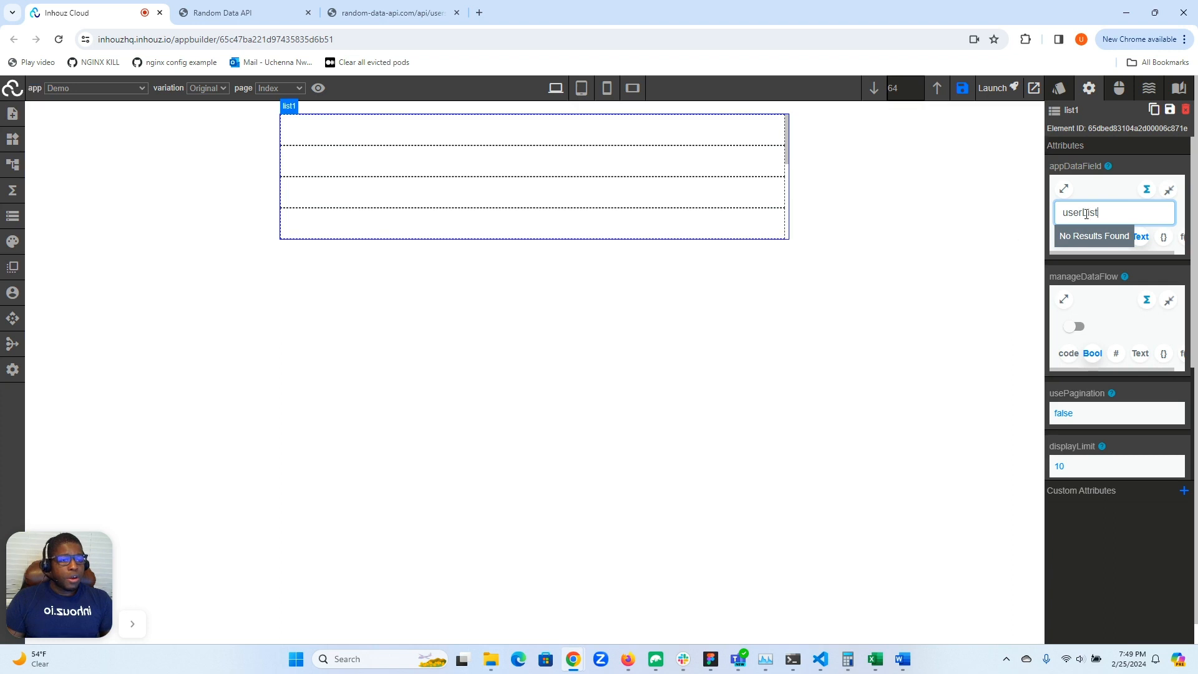
click(1170, 189)
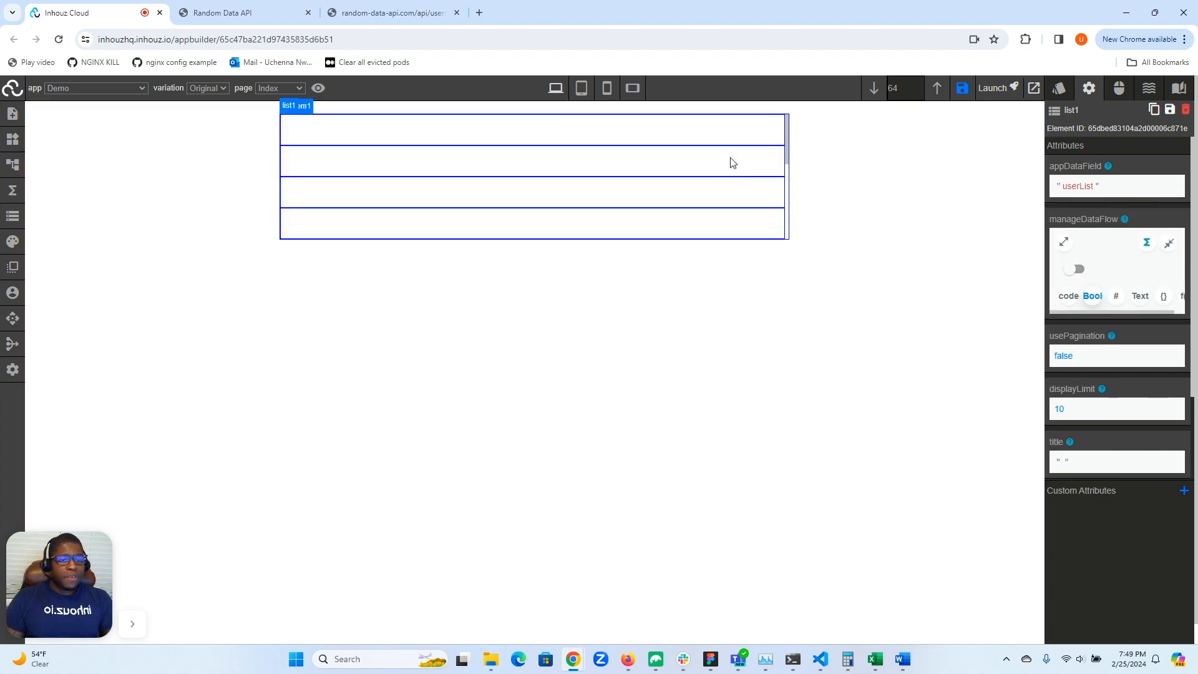
Step: Turn on usePagination for list1
scroll(731, 157, up, 3)
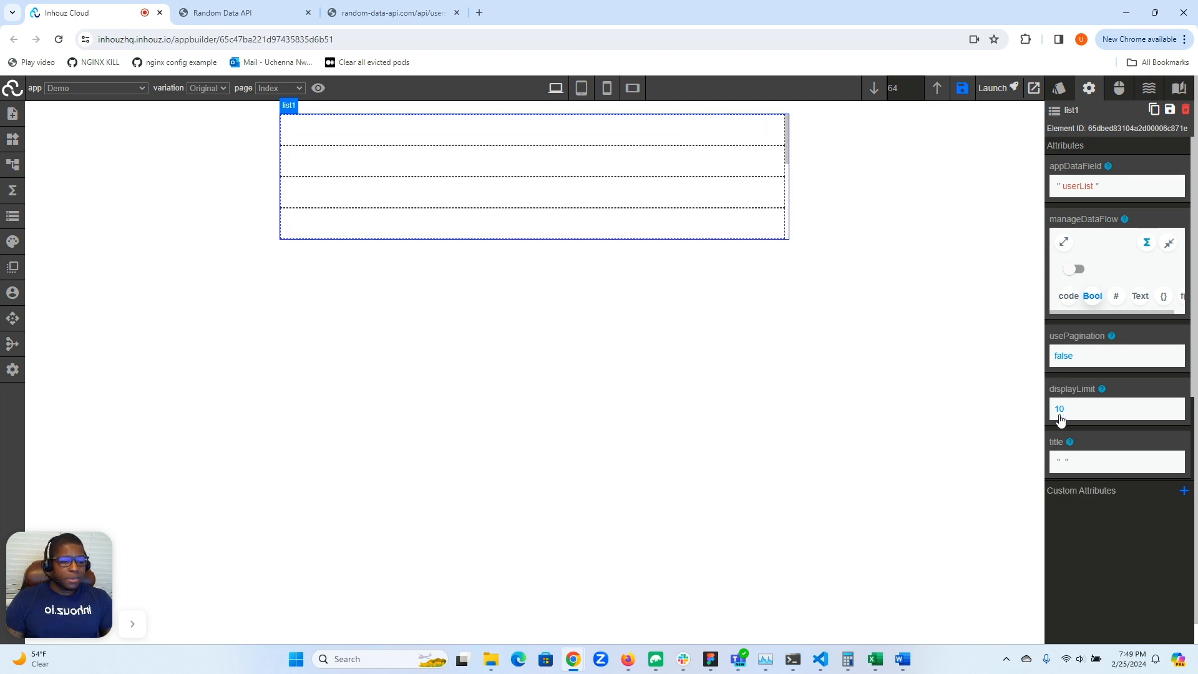
click(1064, 356)
click(1078, 387)
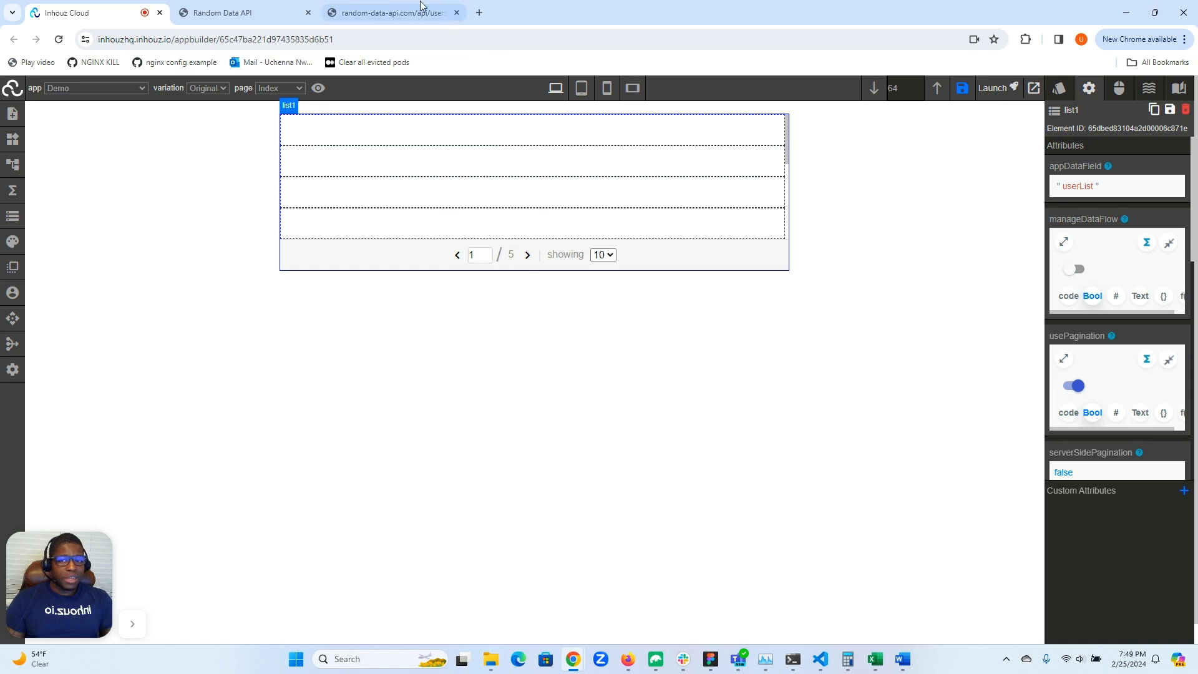
Step: Check the size parameter in the random user API address, return to the app builder and review list1's pagination attributes
click(387, 12)
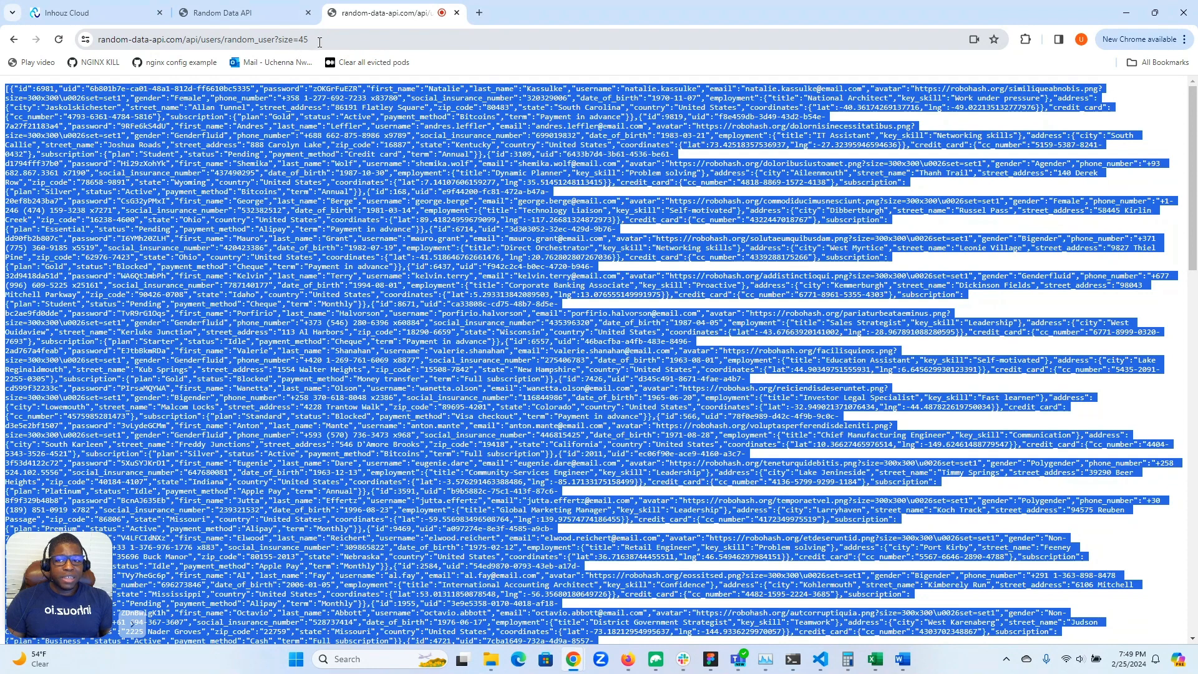
click(339, 151)
click(125, 17)
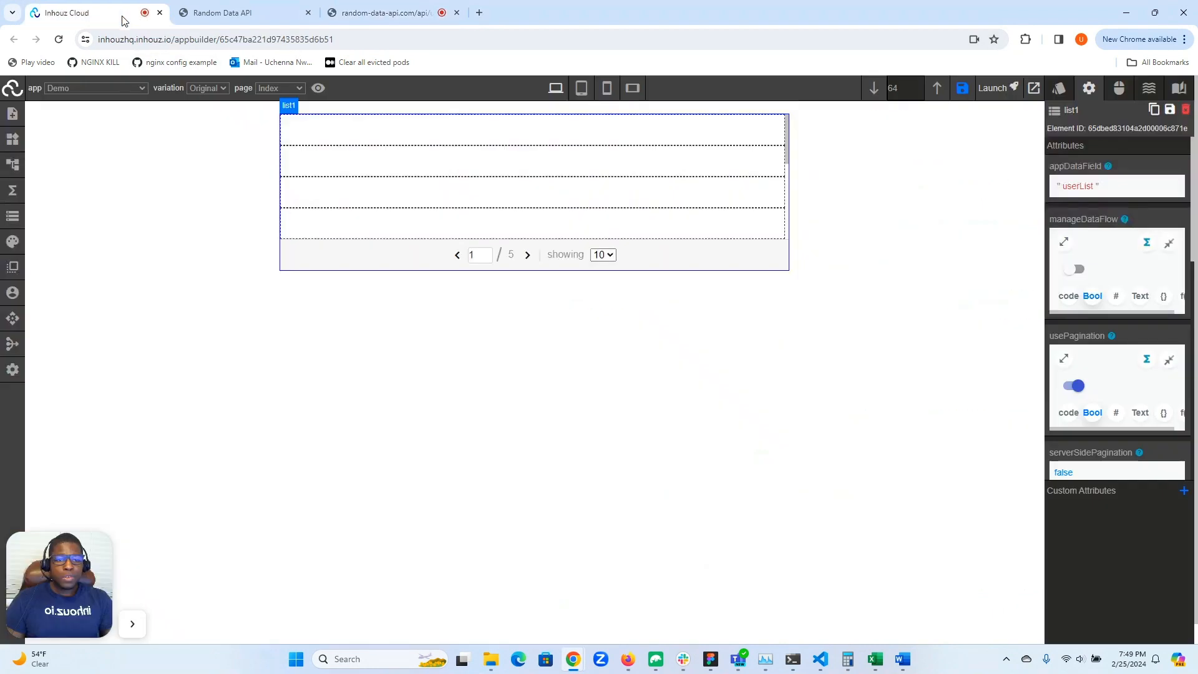
scroll(1105, 262, down, 2)
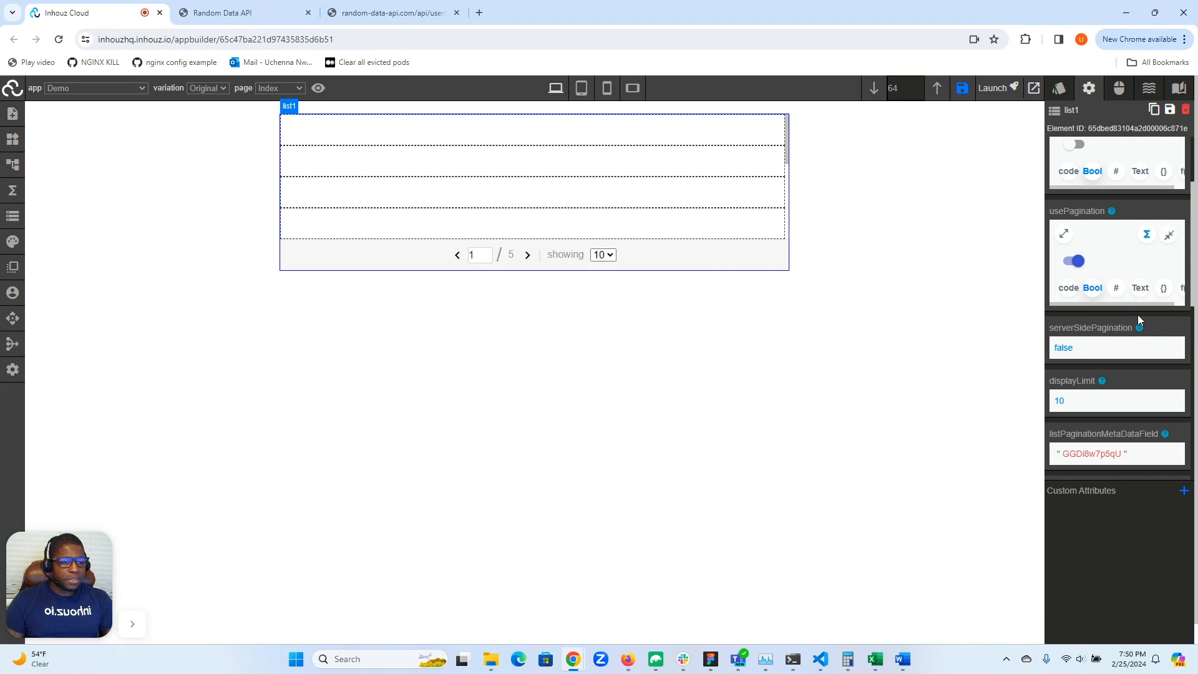
scroll(1138, 319, up, 2)
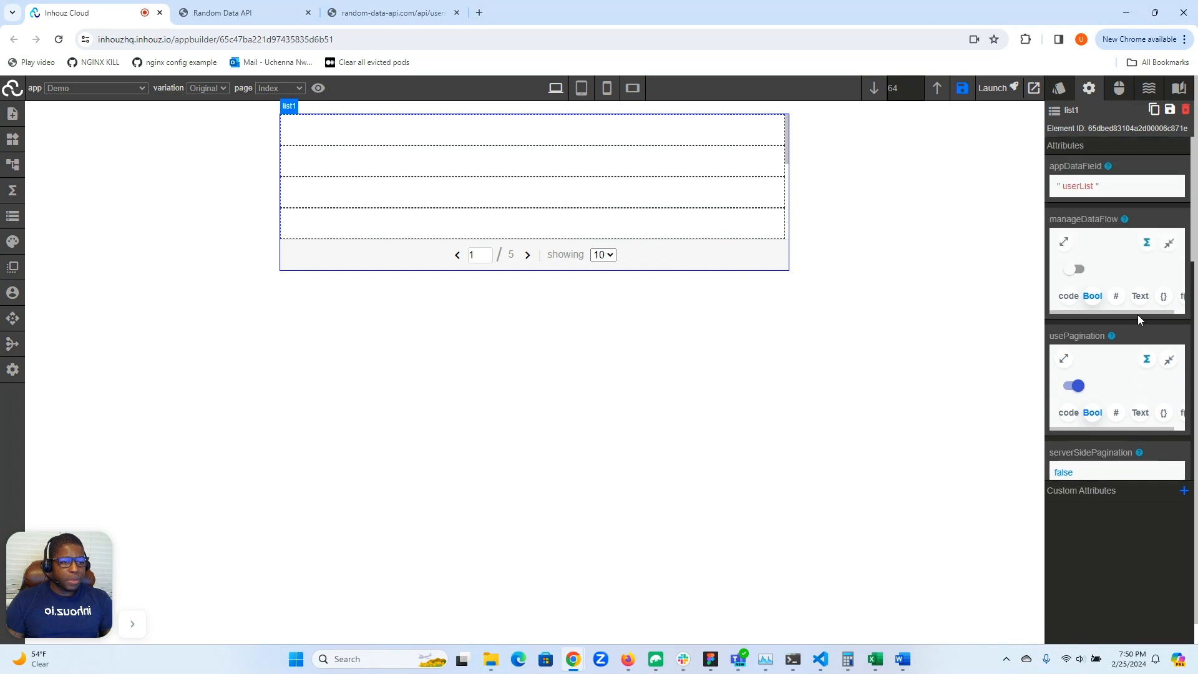
Step: Collapse list1's usePagination and manageDataFlow attribute editors and look over the list's rows on the page
click(1169, 360)
click(1170, 243)
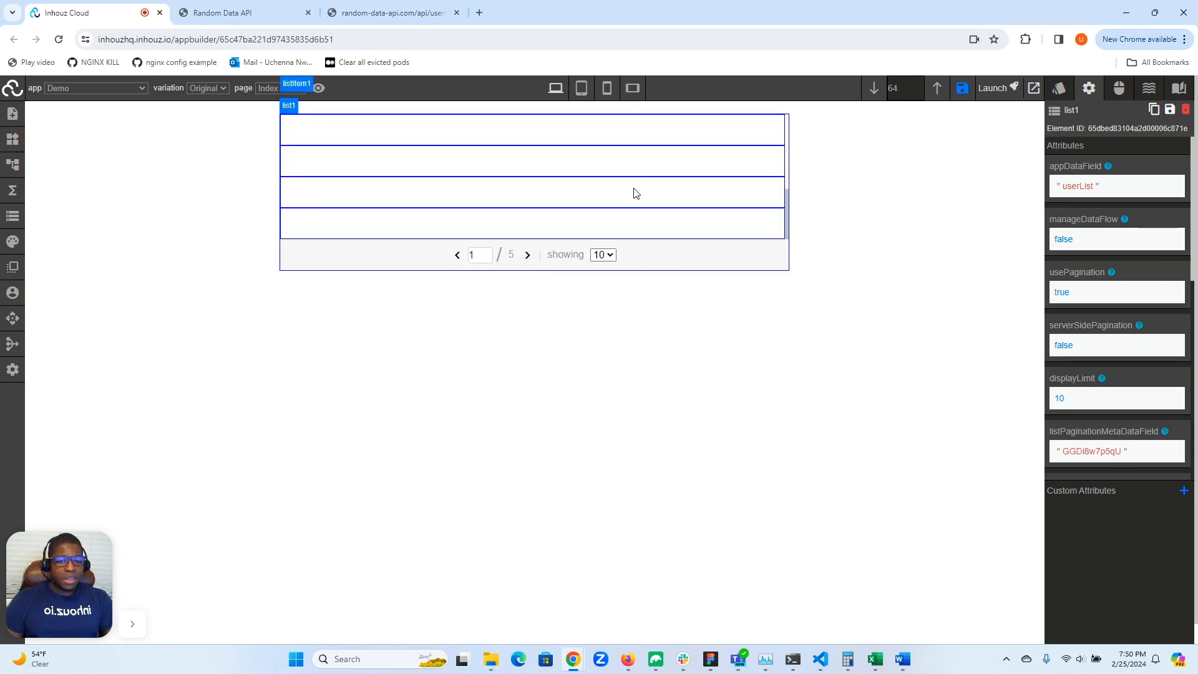
scroll(635, 193, up, 3)
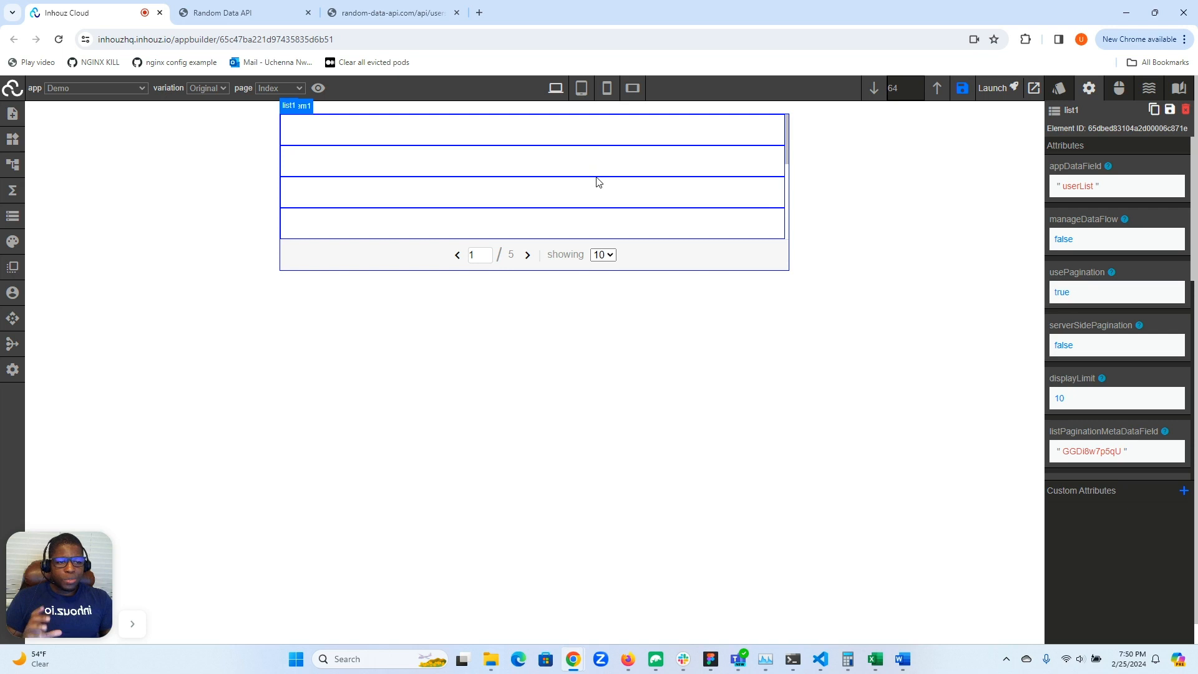
Step: Find listDataRowWrapper1 inside list1 in the element hierarchy and clear its fixed height, both value and unit
click(12, 165)
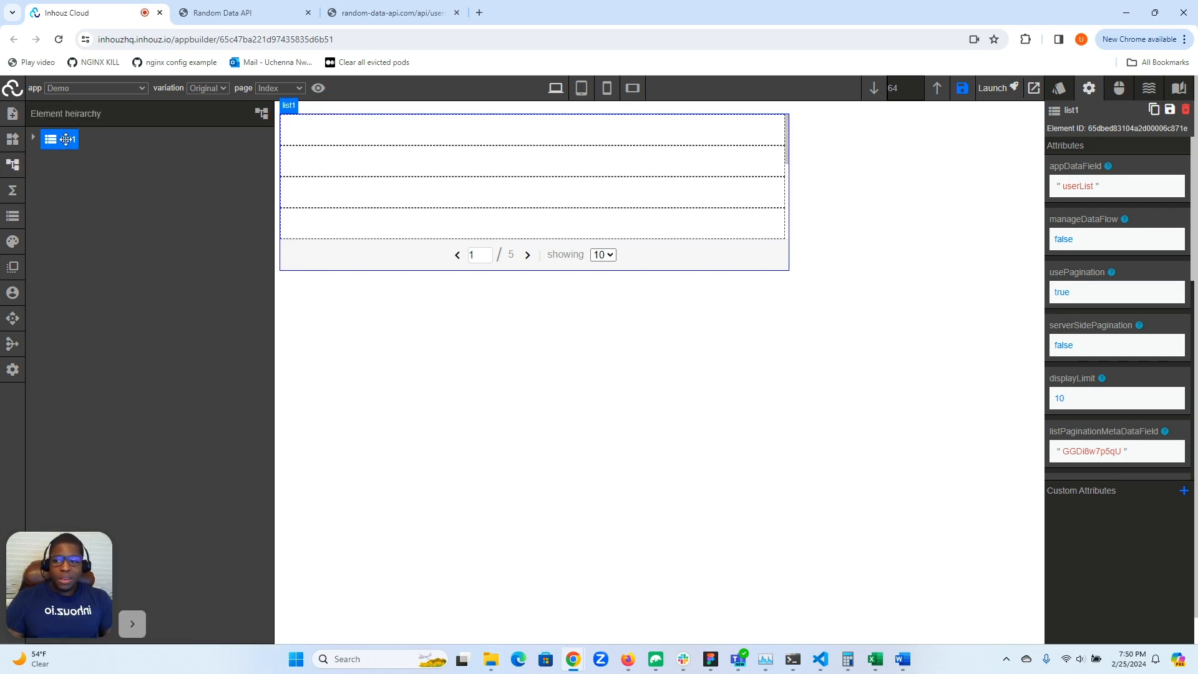
click(1060, 87)
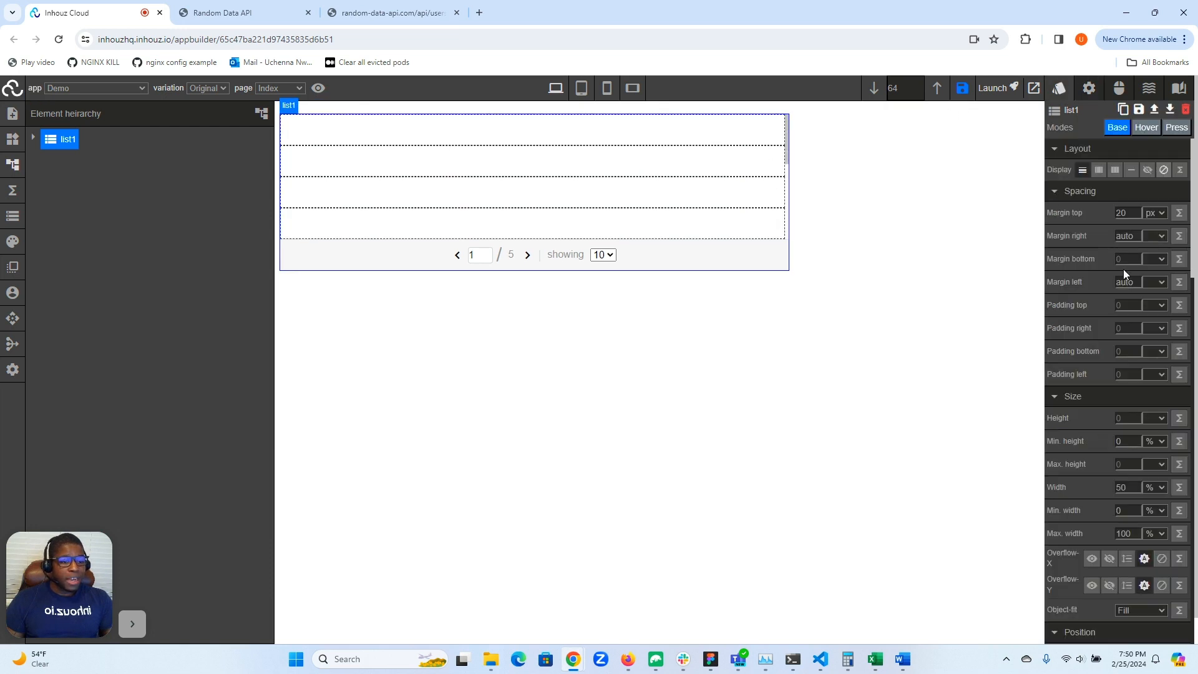
scroll(1123, 268, down, 2)
click(1125, 294)
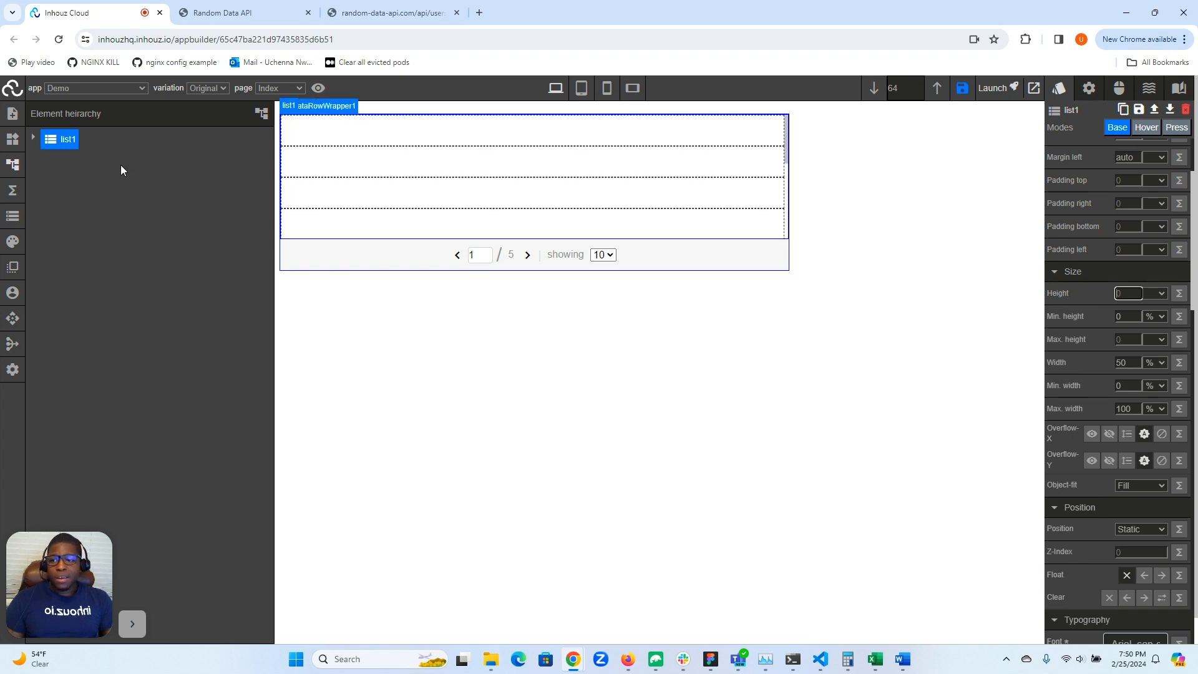
click(33, 140)
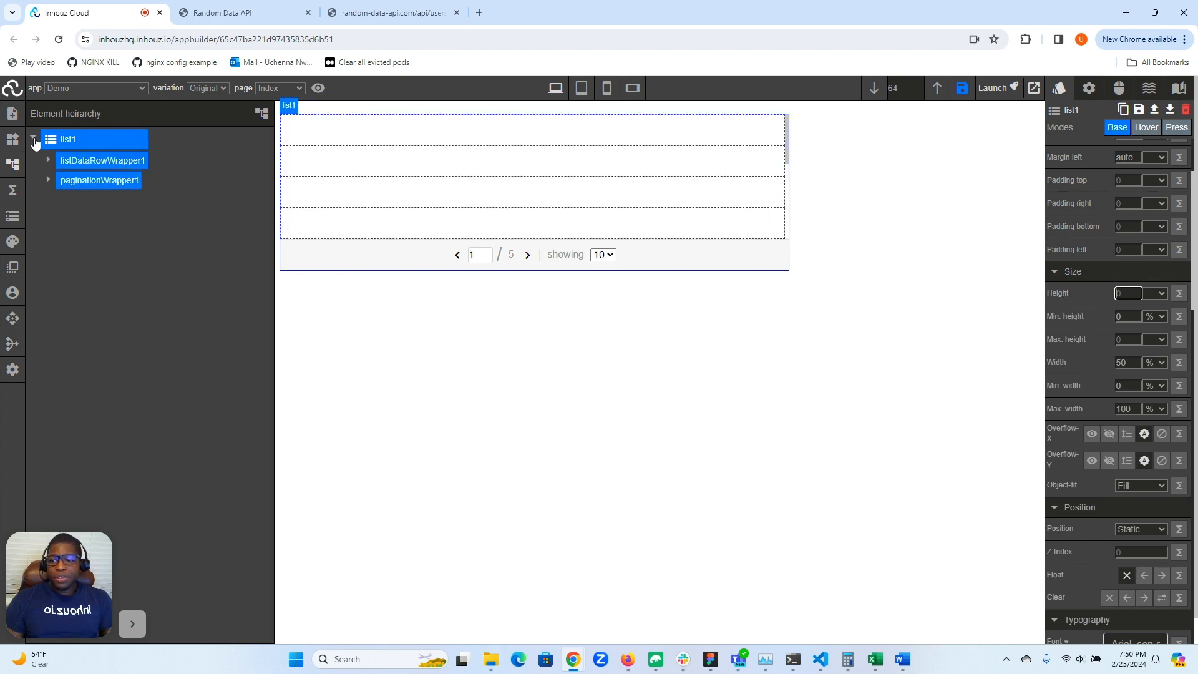
click(100, 160)
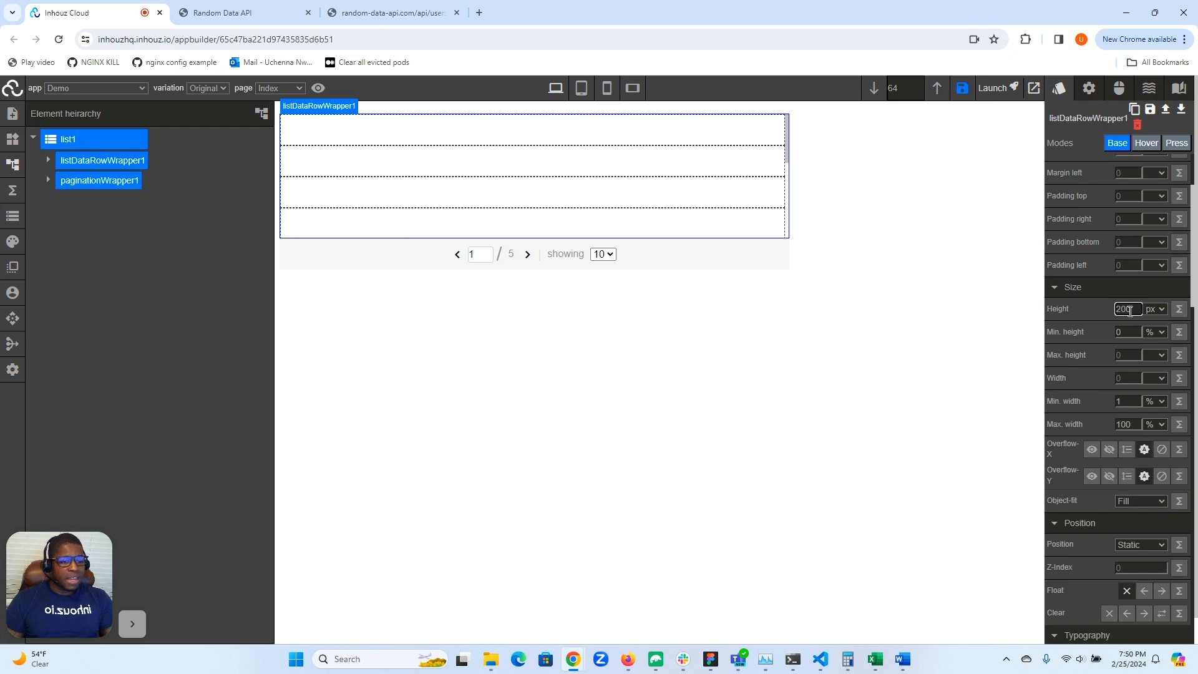
double_click(1135, 309)
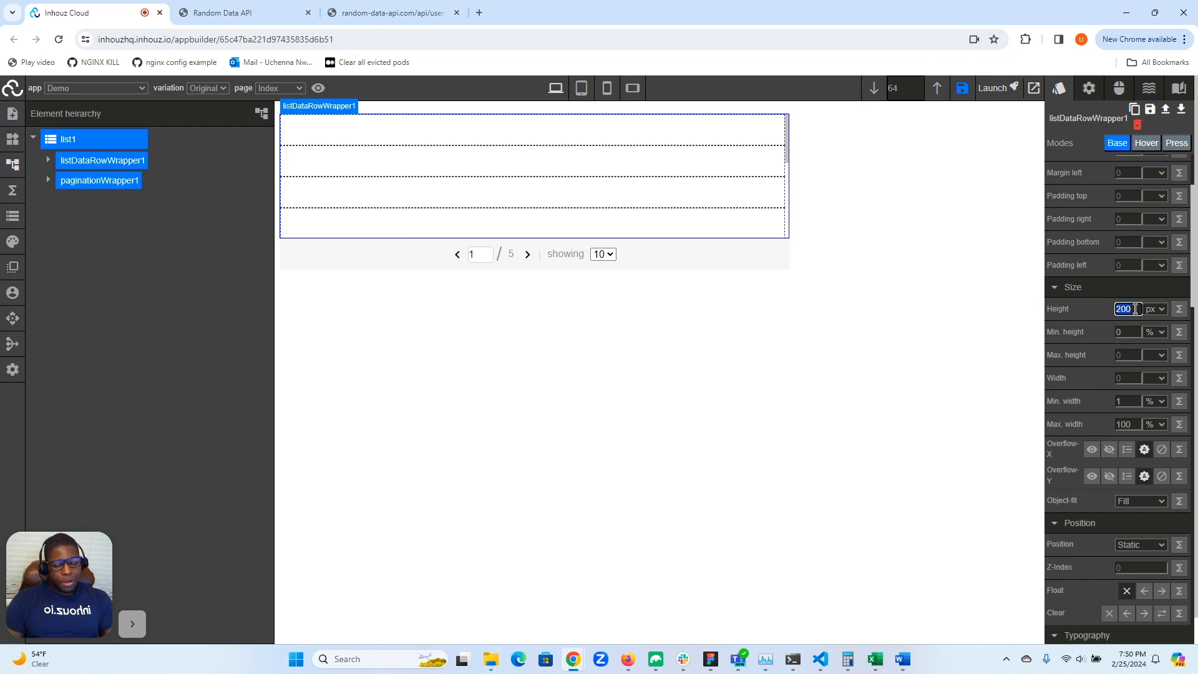
key(BackSpace)
click(1154, 308)
click(1151, 324)
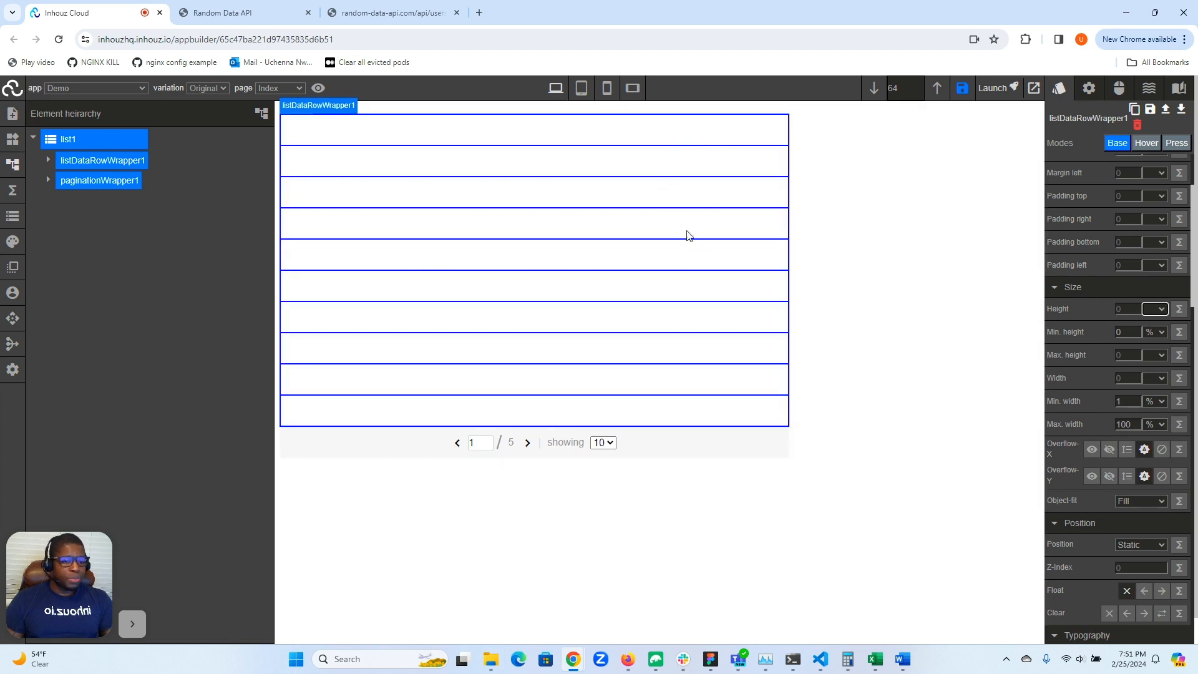
Step: Set the height of listItem1 to 150 px and close the element hierarchy
click(650, 130)
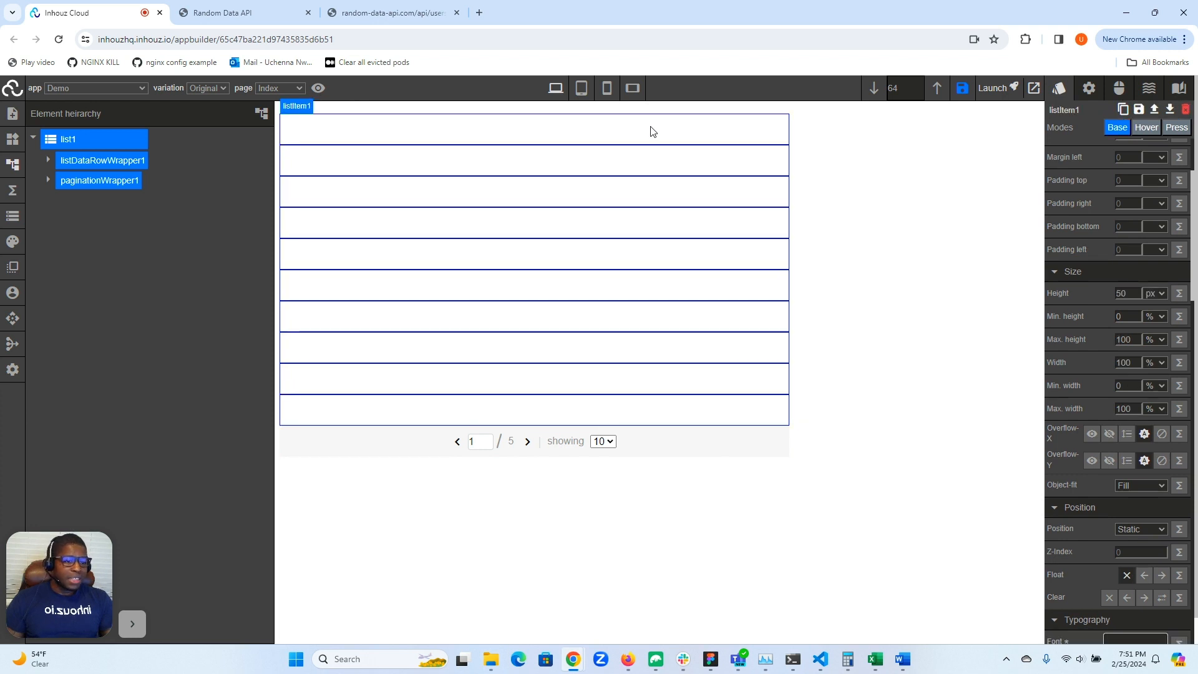
click(1119, 292)
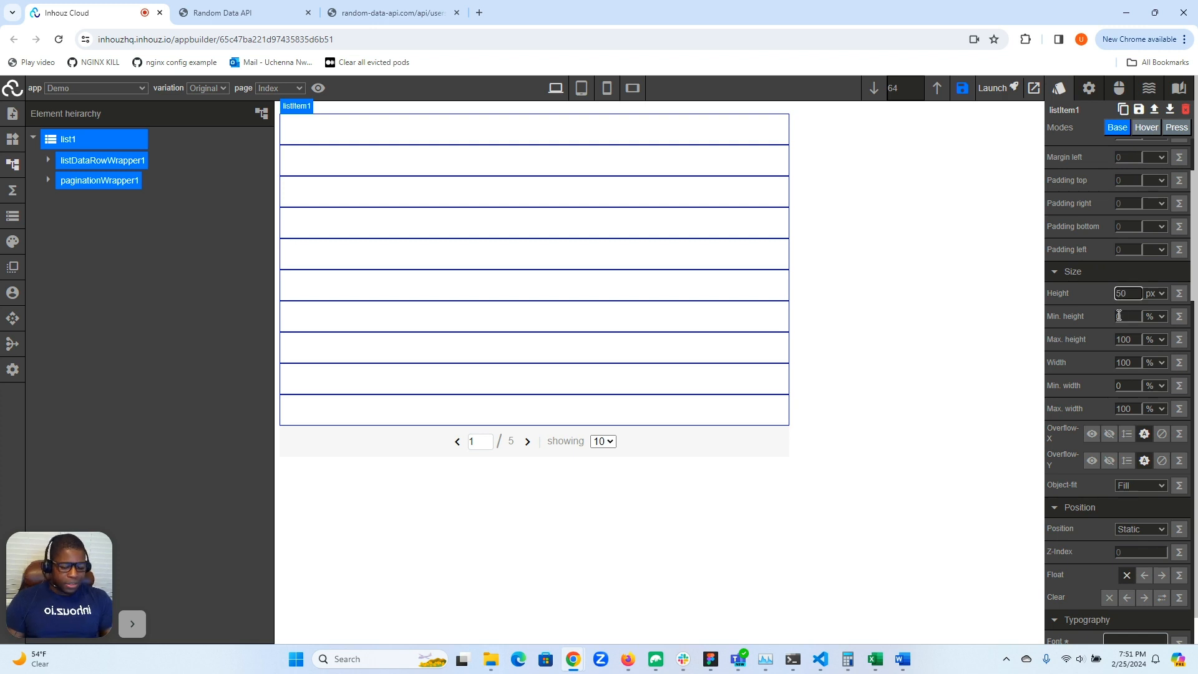
text(1)
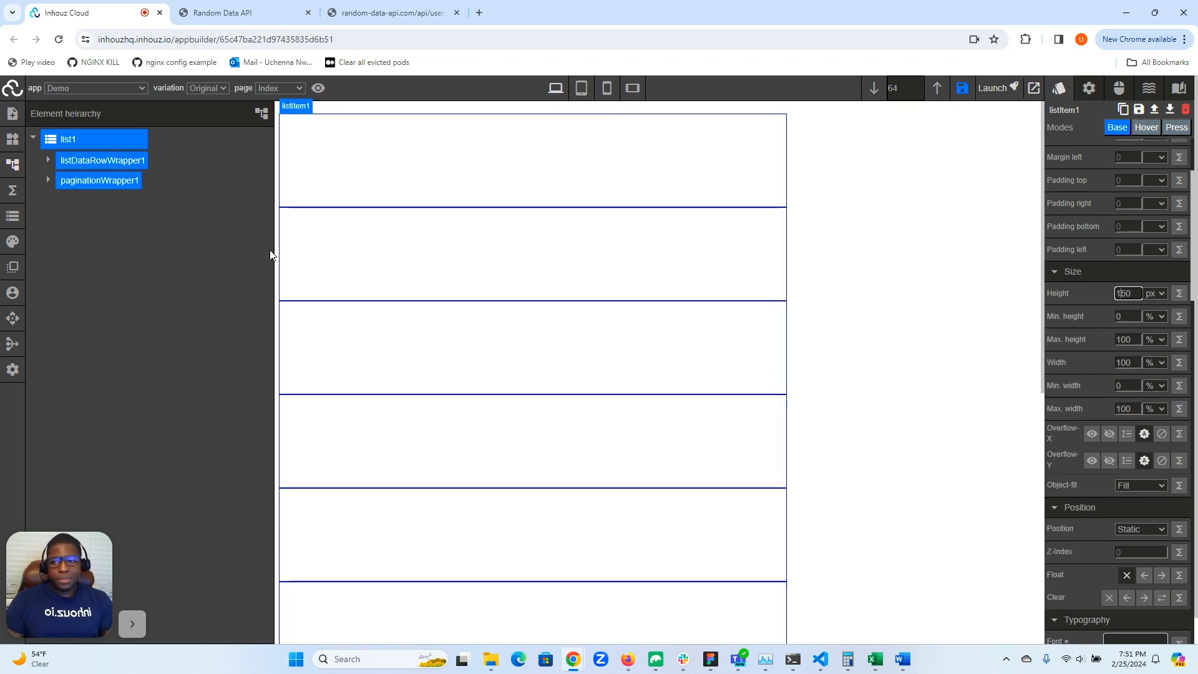
click(9, 167)
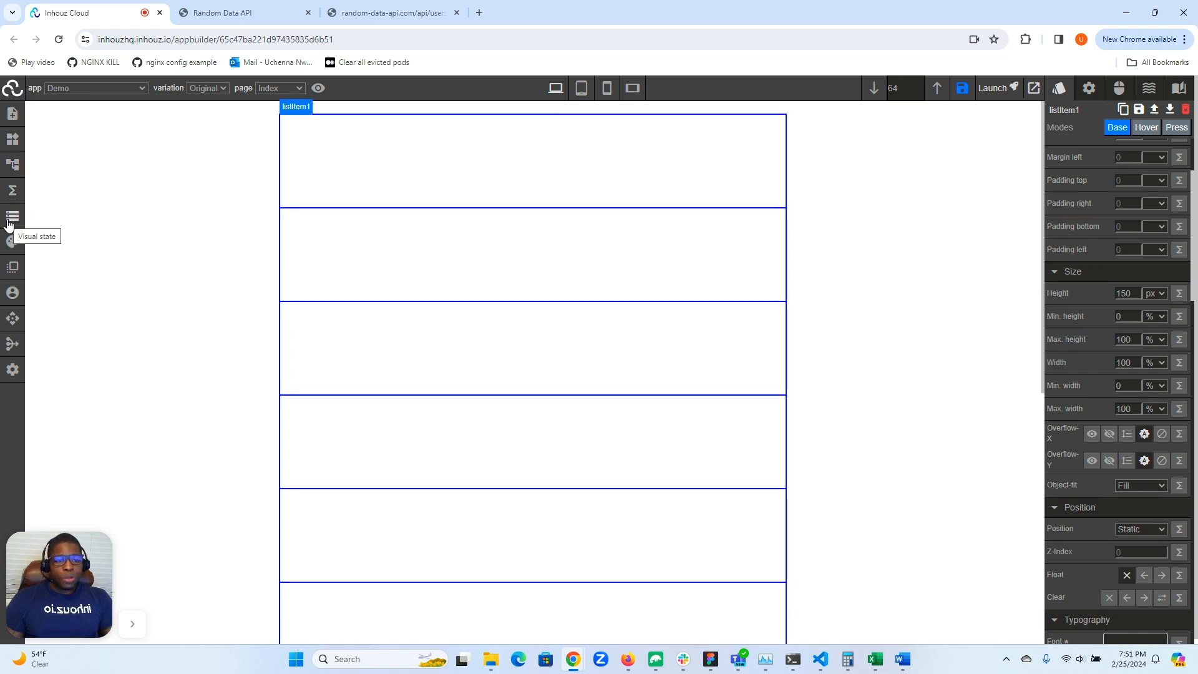
Step: Examine the system-generated listItemData and listItemIndex parameters of the basicInputOnChange function, and close the function builder
click(11, 190)
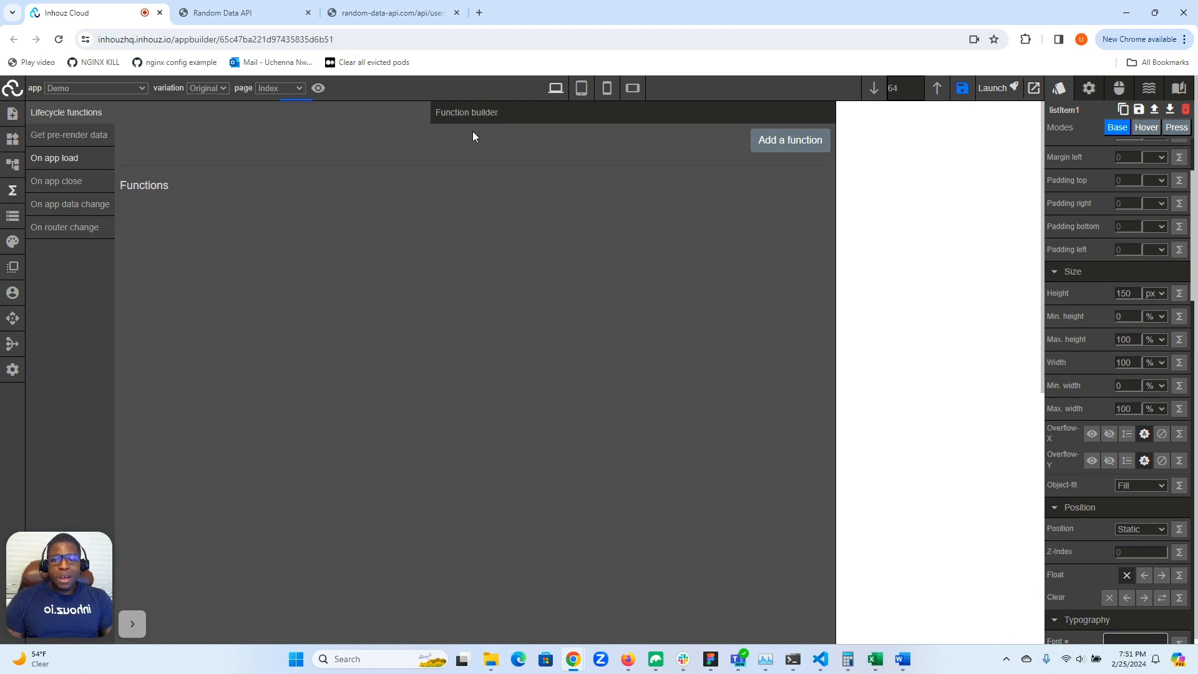
click(521, 115)
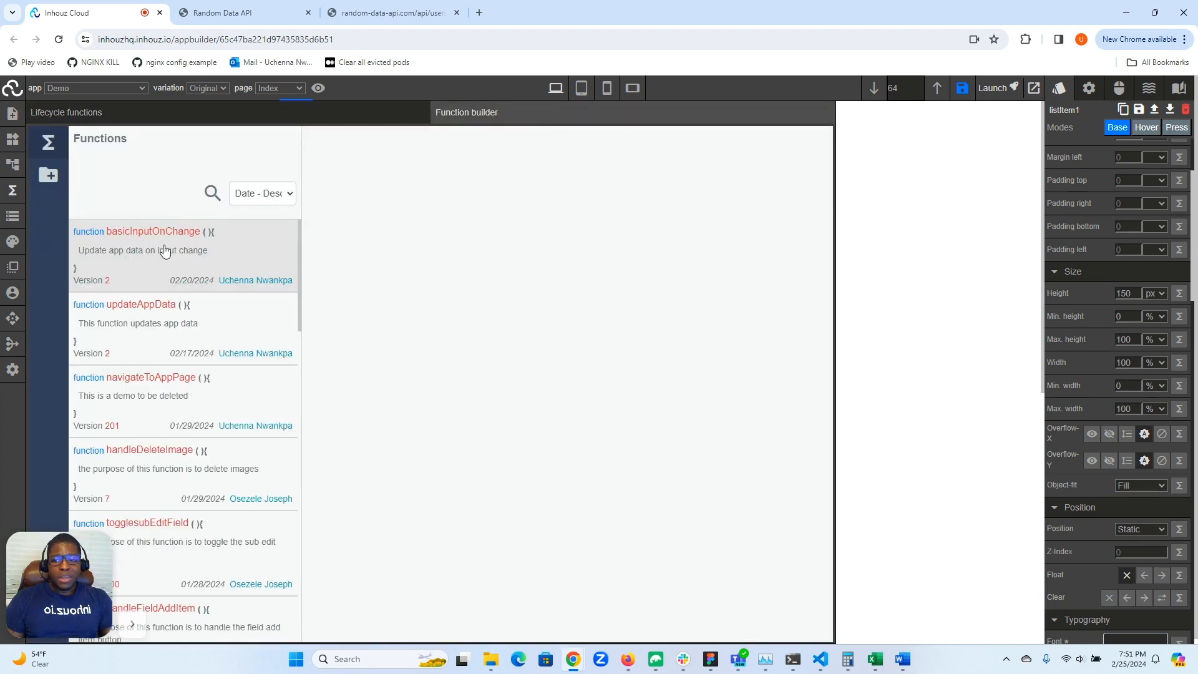
click(209, 257)
click(445, 272)
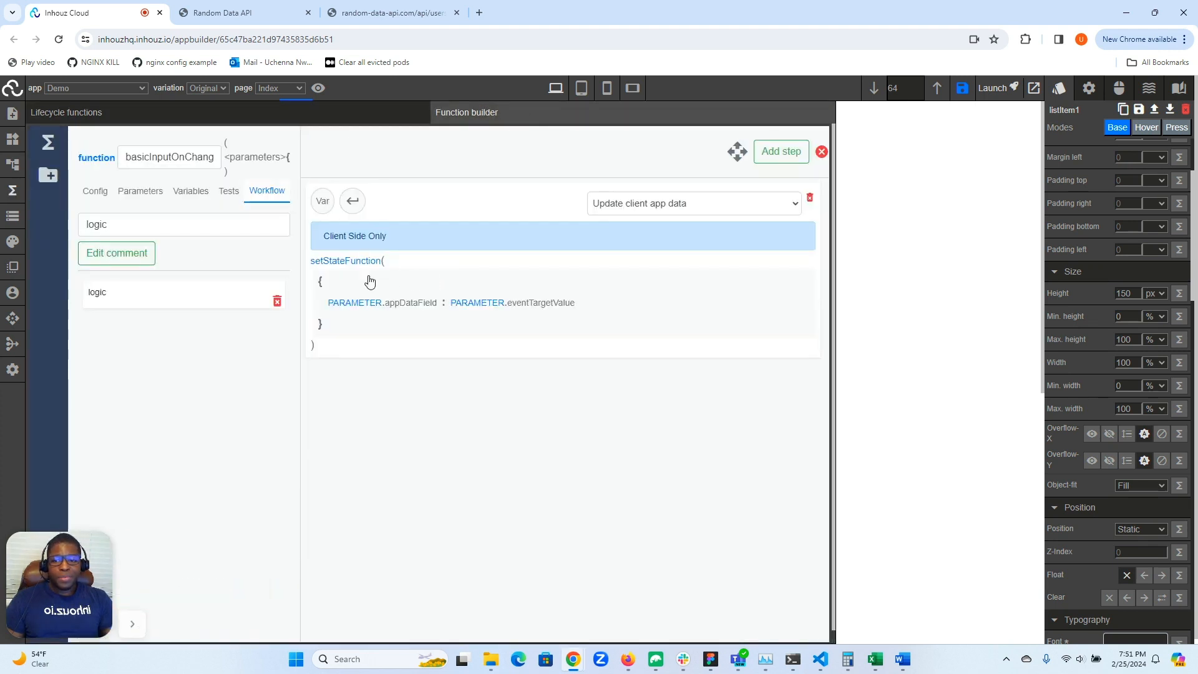
click(140, 191)
scroll(131, 295, down, 3)
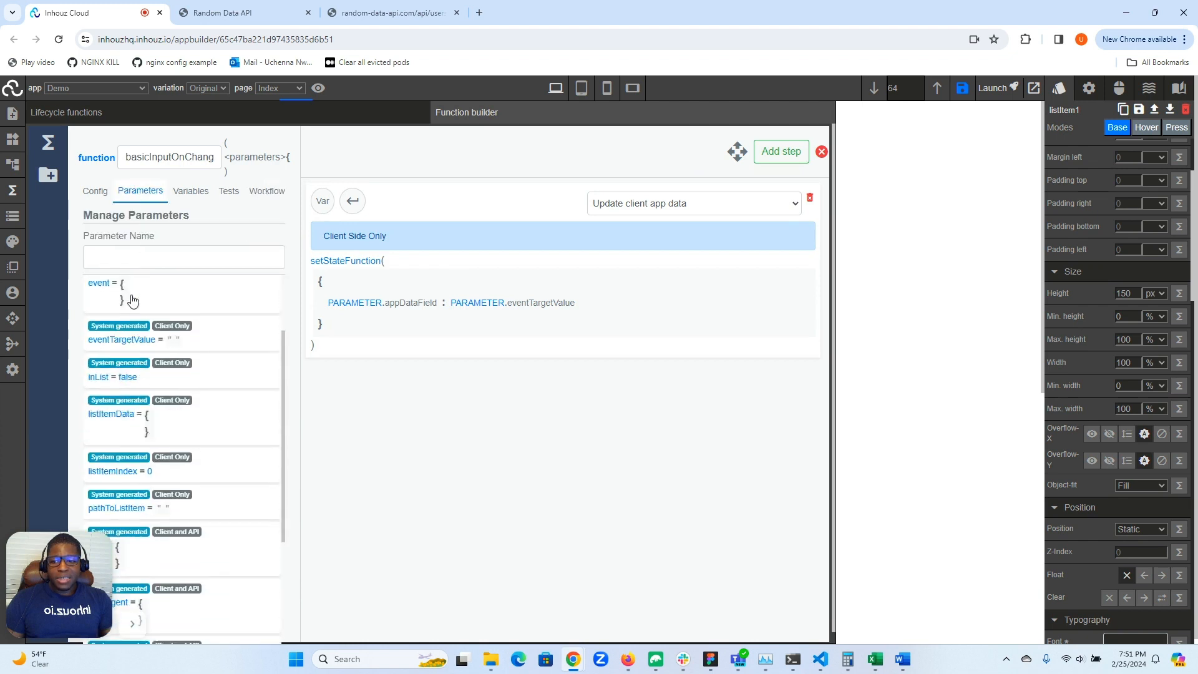
mouse_move(98, 339)
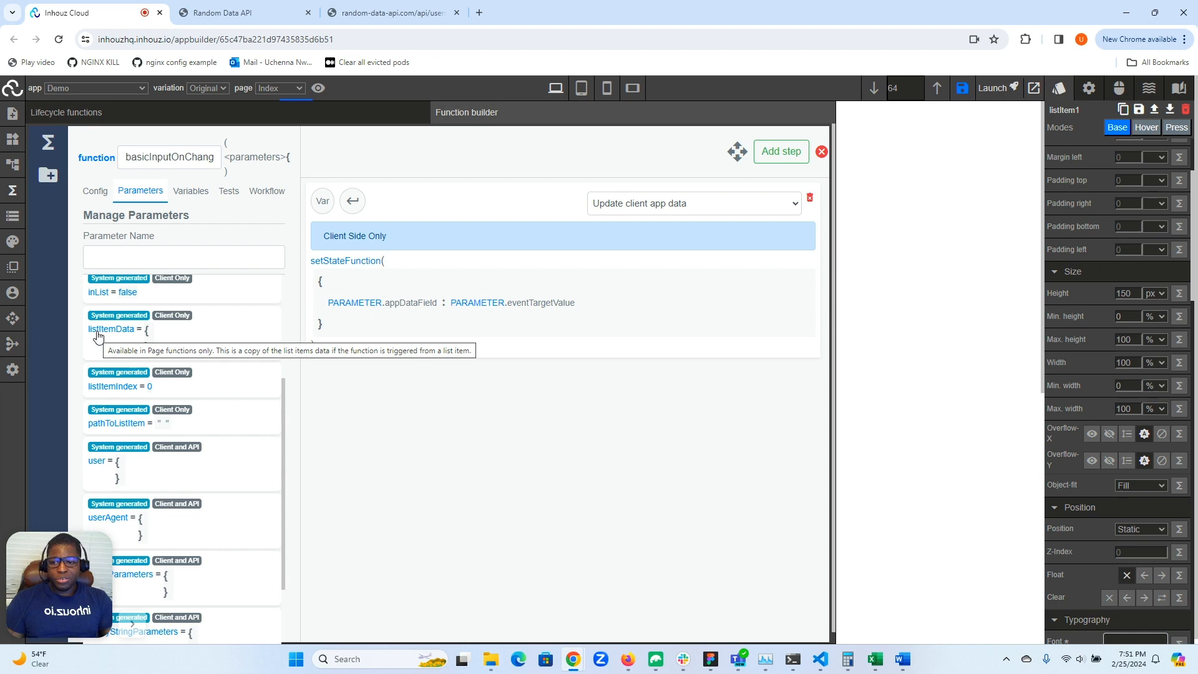
mouse_move(100, 301)
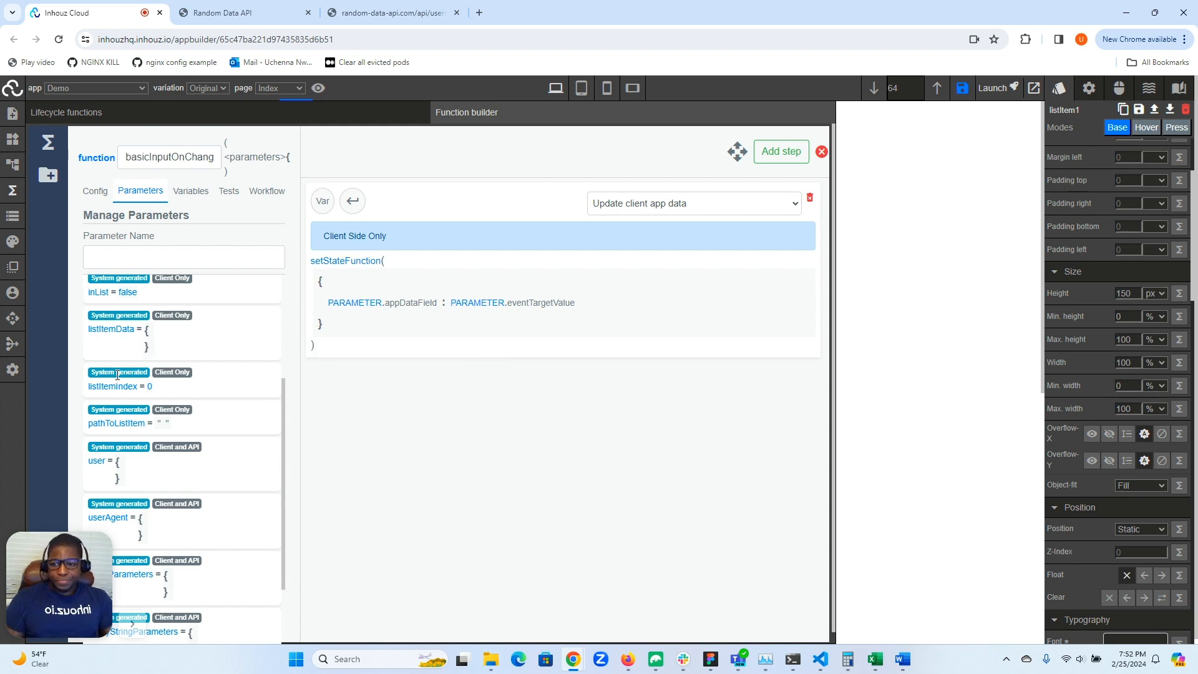
mouse_move(134, 395)
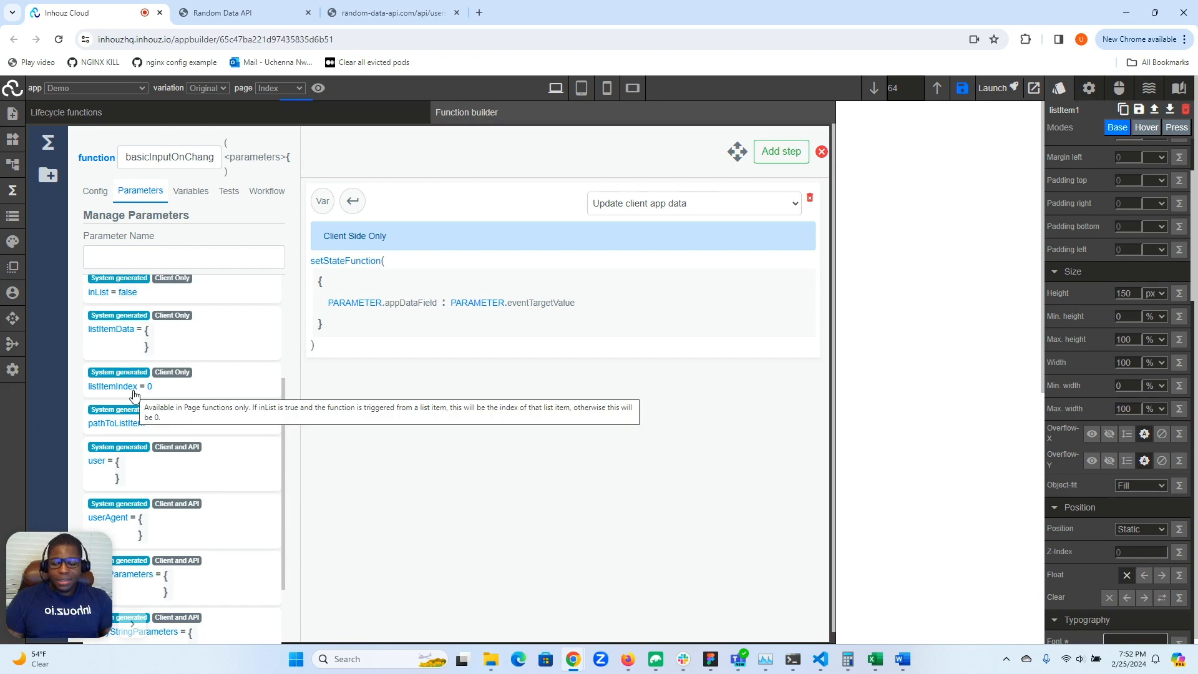
click(12, 190)
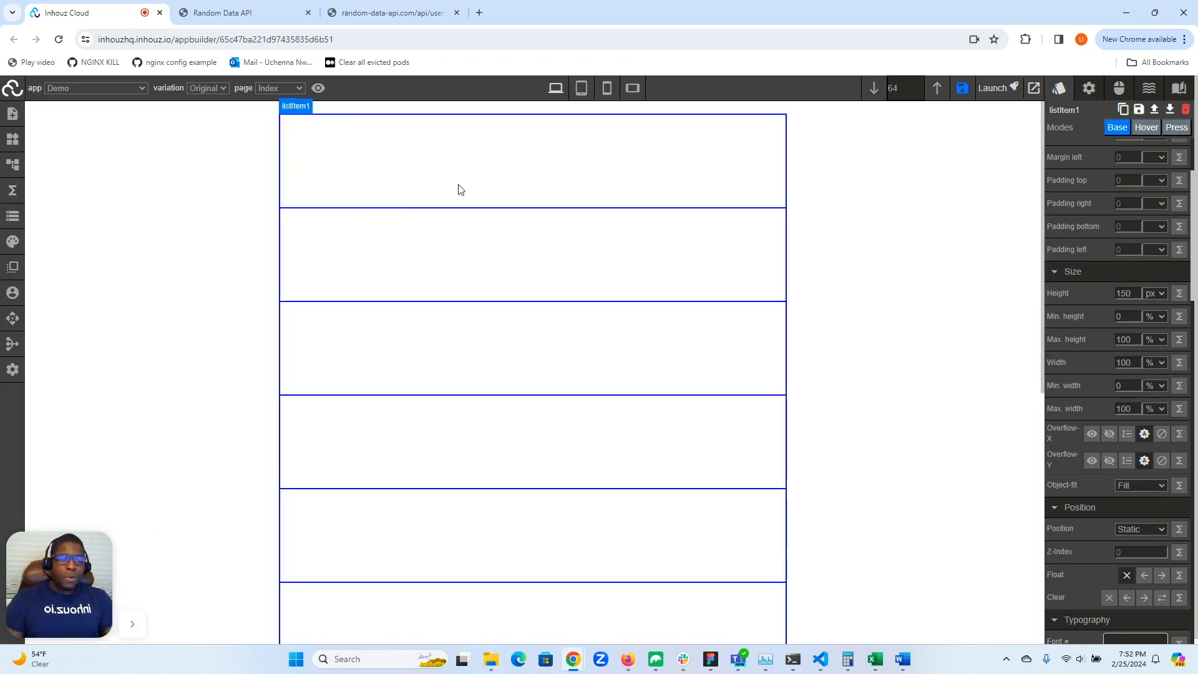
Step: Try the parameter suggestions for "app" and "lis" in listItem1's title attribute, and clear the title again
click(1089, 87)
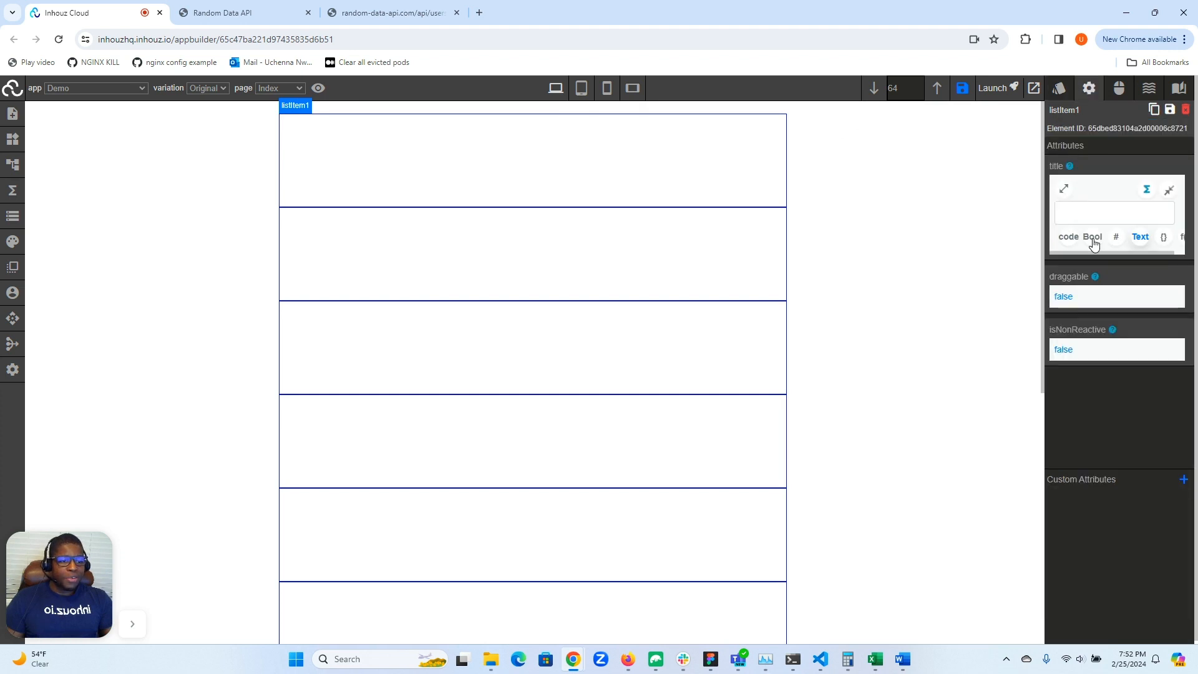
click(1102, 211)
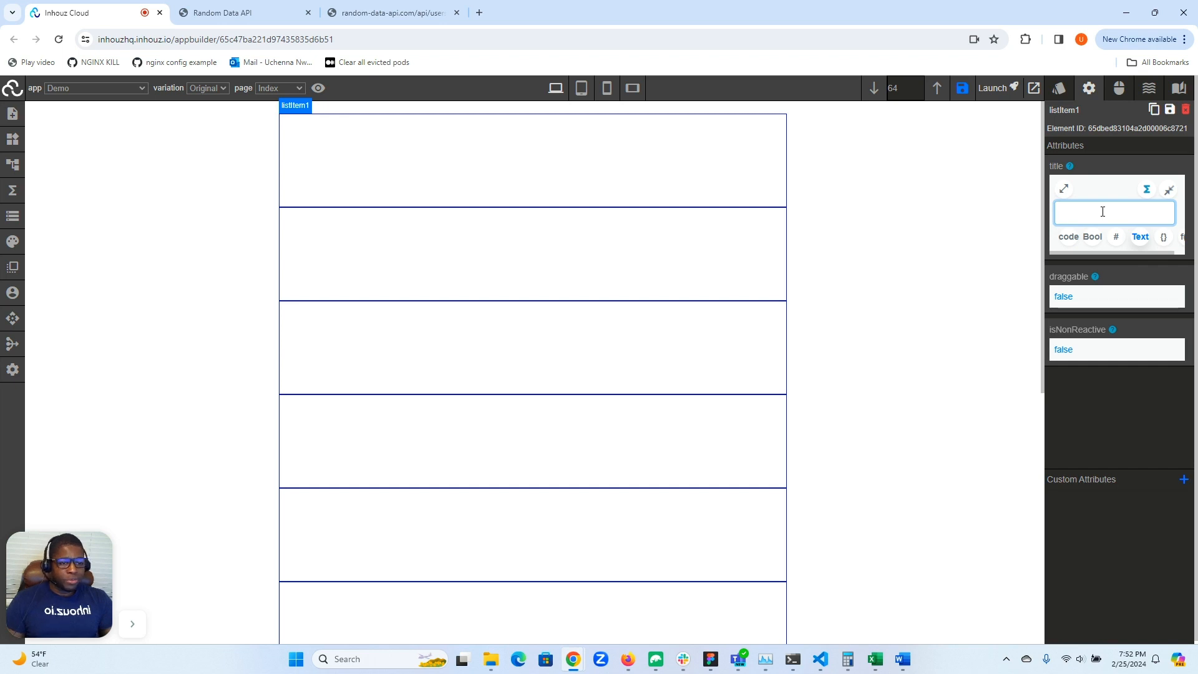
text(app)
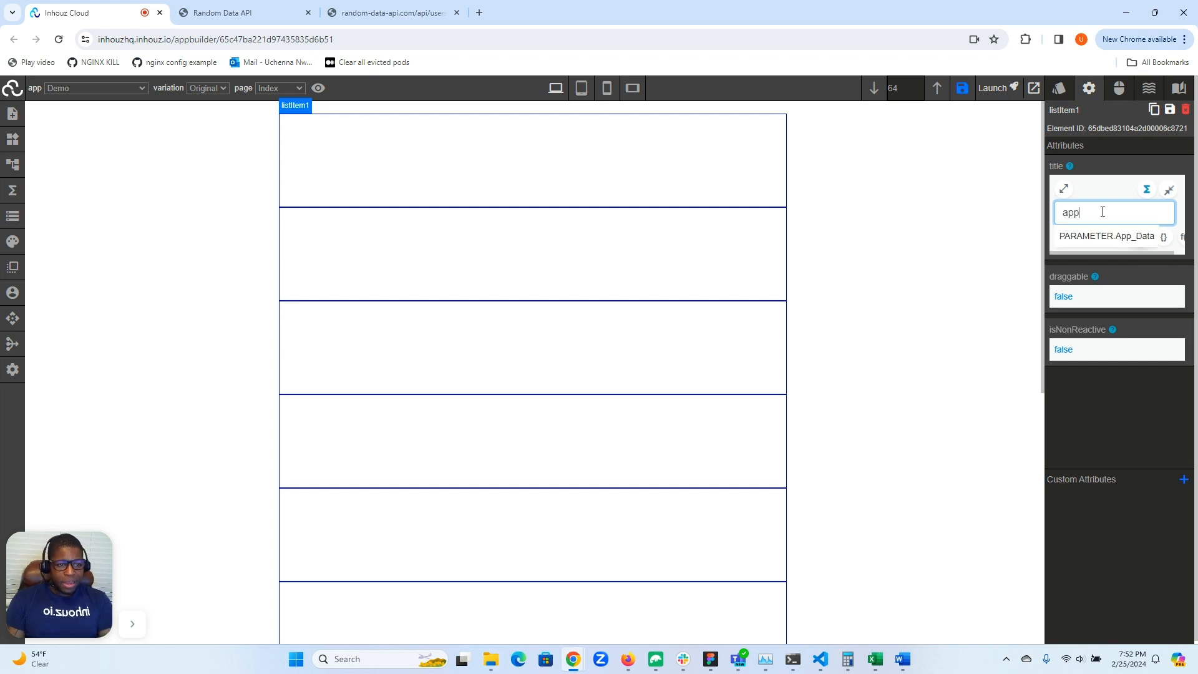
key(Down)
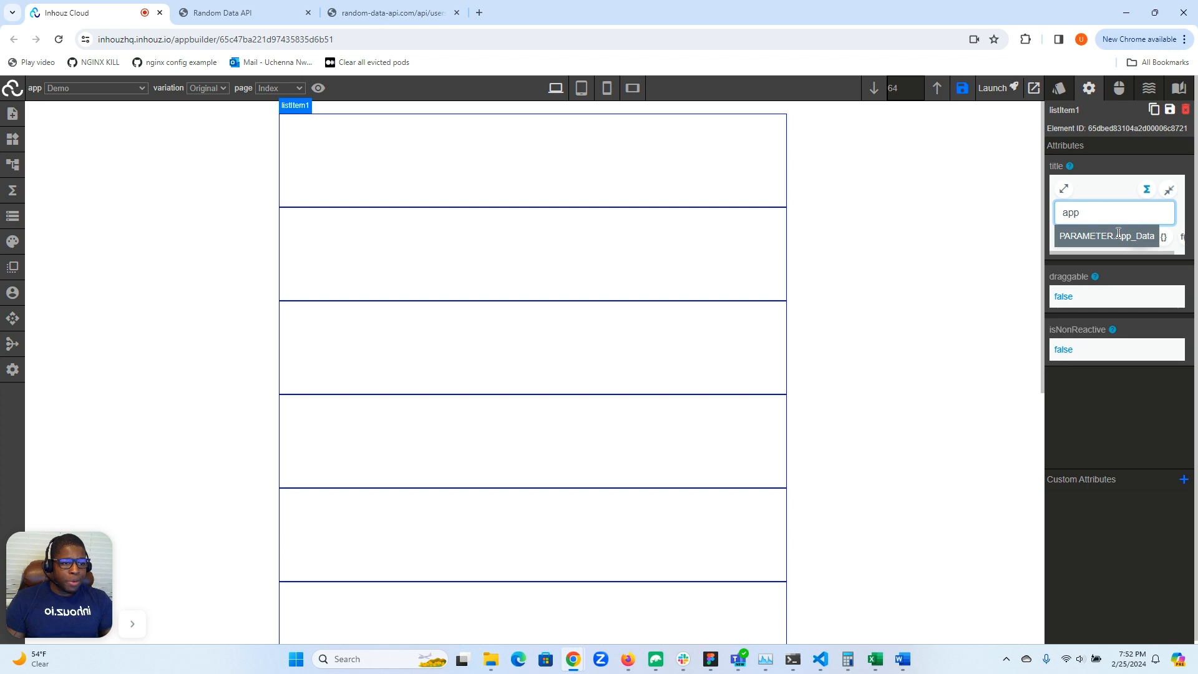
double_click(1086, 209)
text(lis)
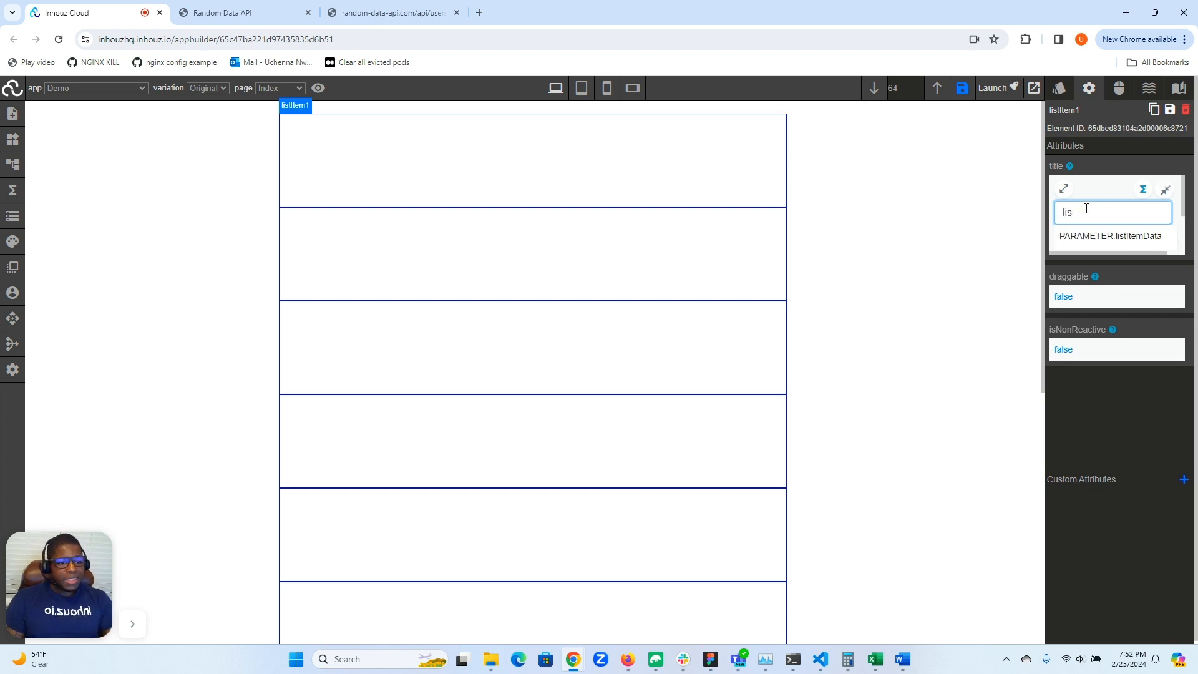
key(Down)
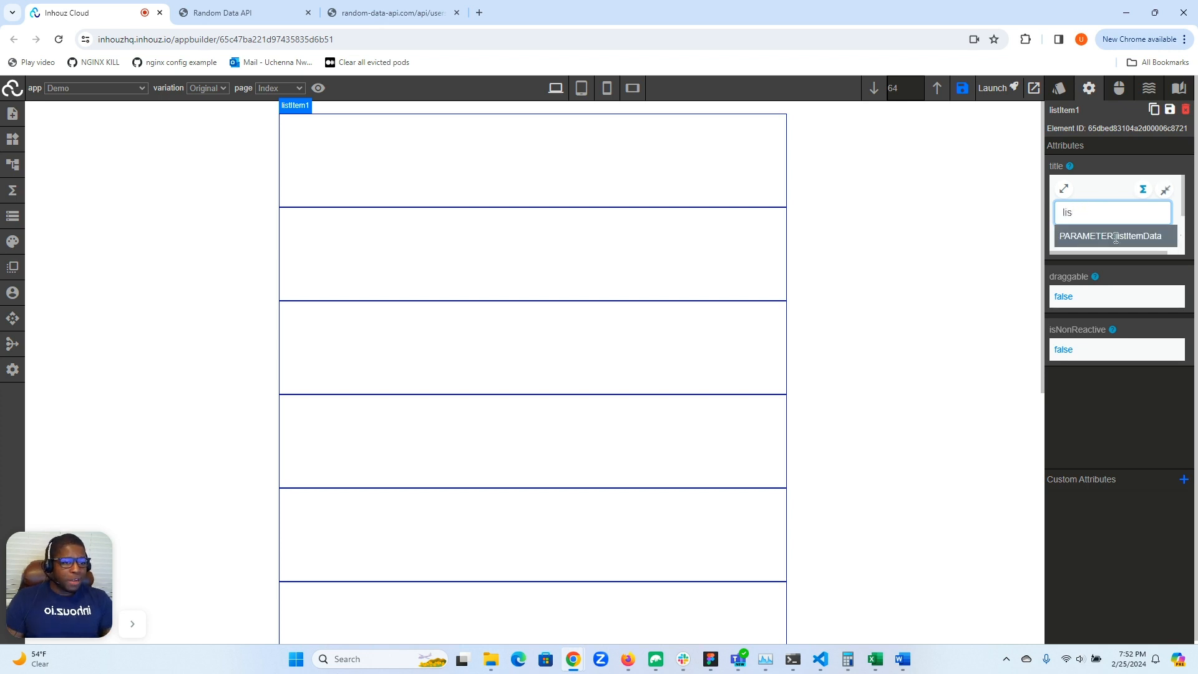
double_click(1110, 209)
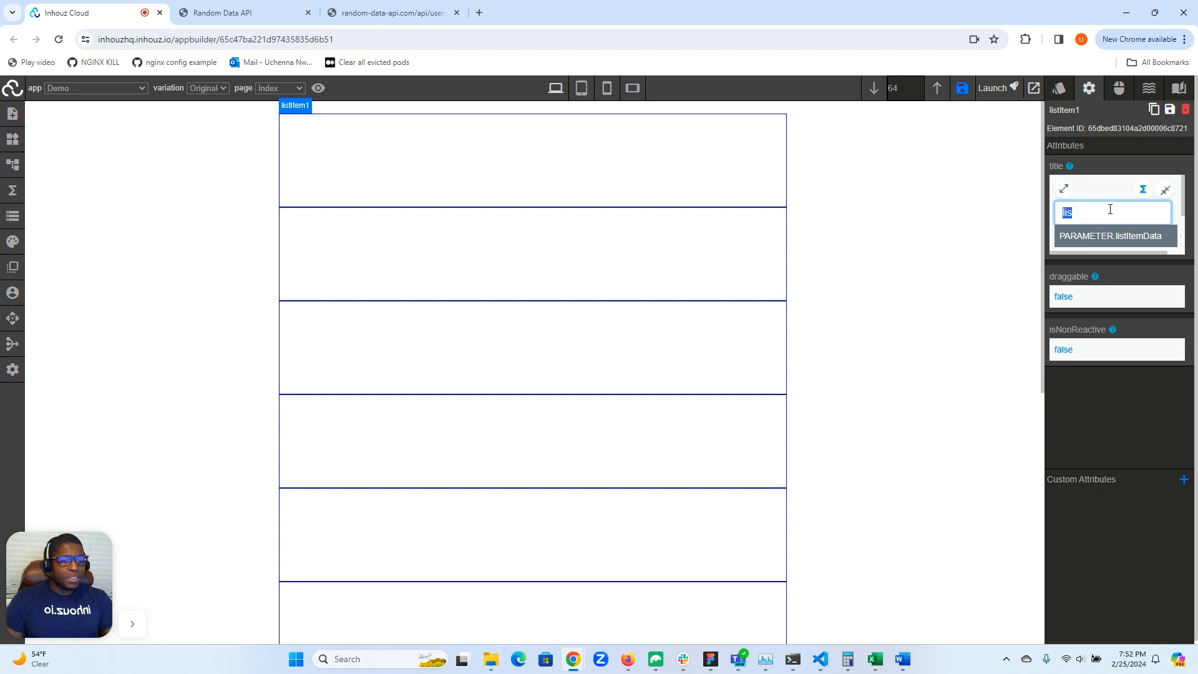
key(BackSpace)
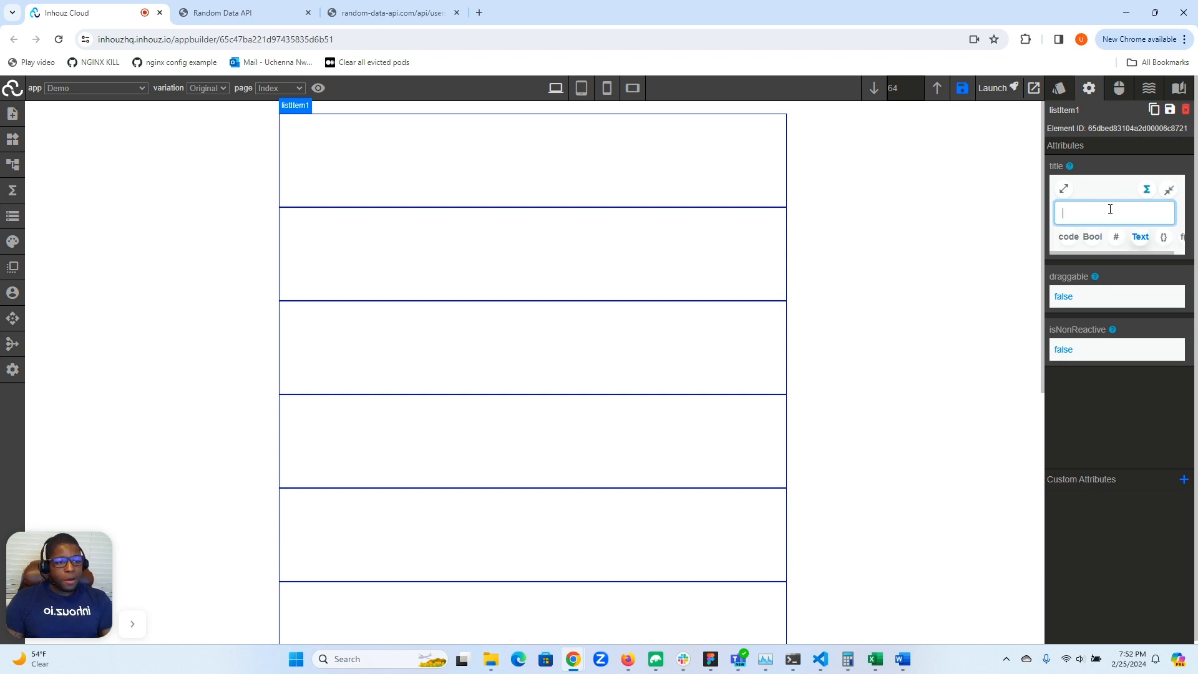
click(1170, 191)
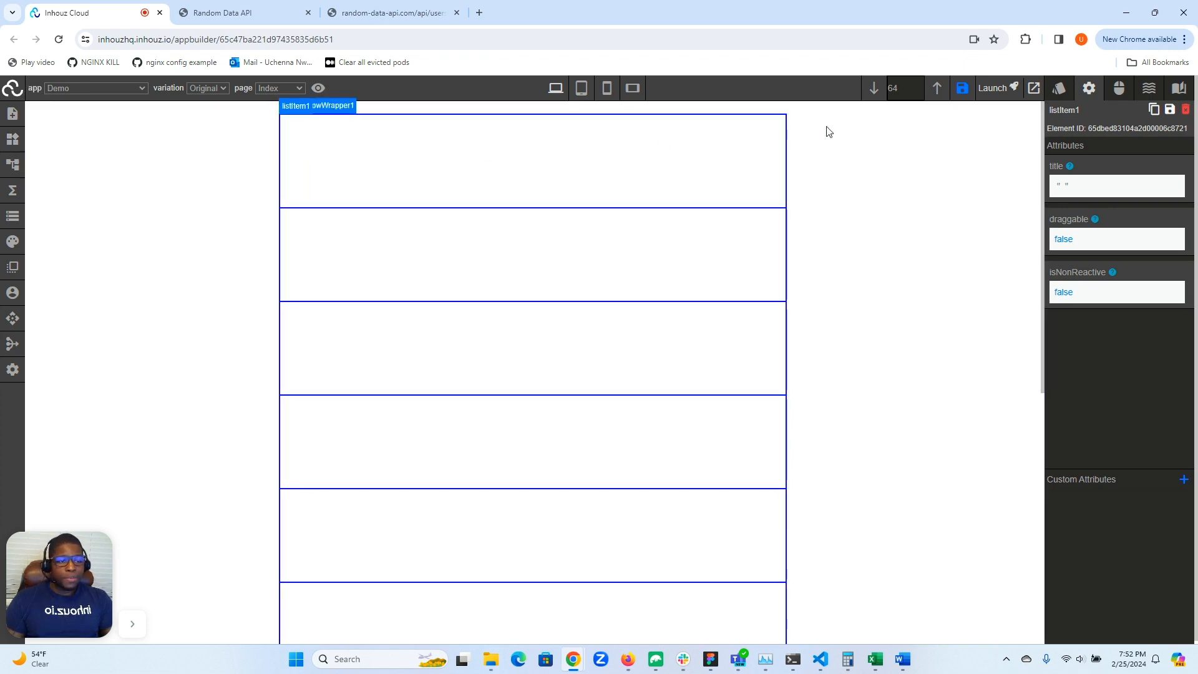
Step: Give listItem1 a flex display with its content justified with space between
click(1063, 88)
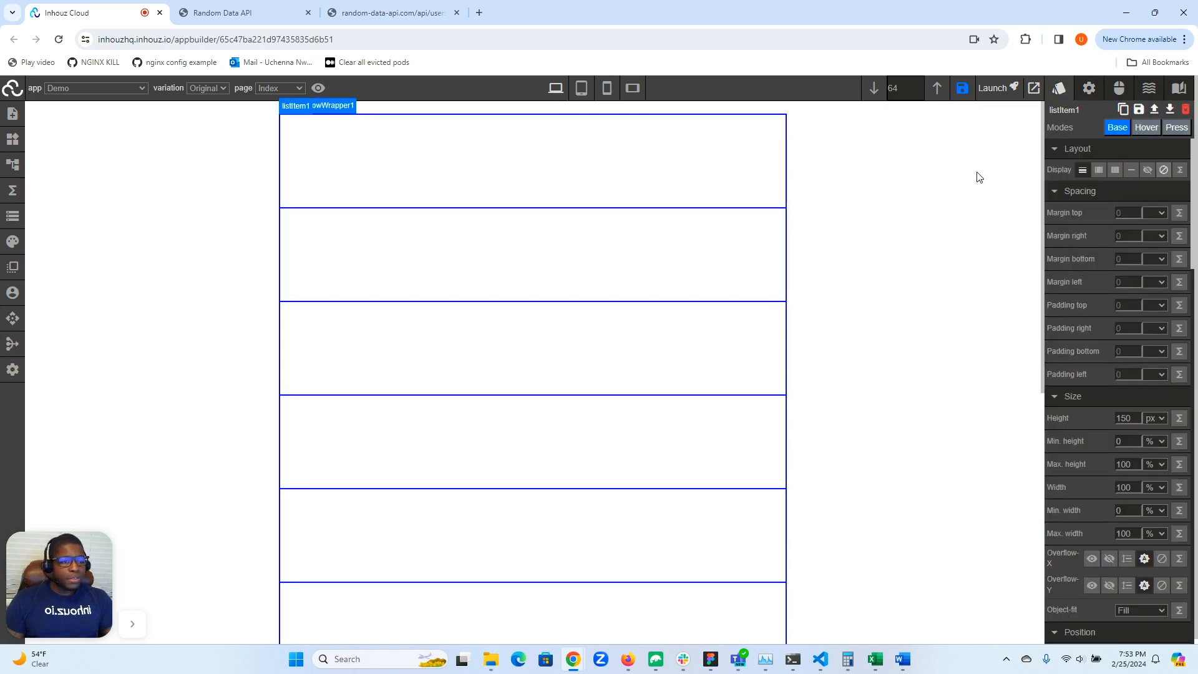
click(1114, 172)
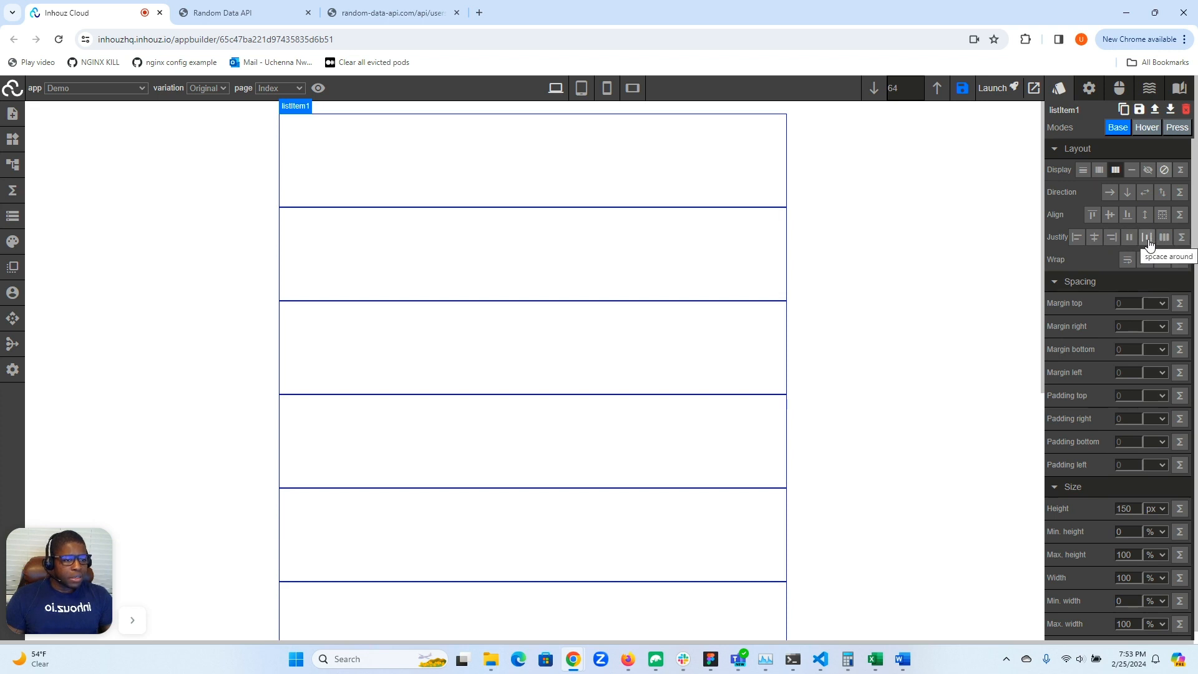
click(1126, 238)
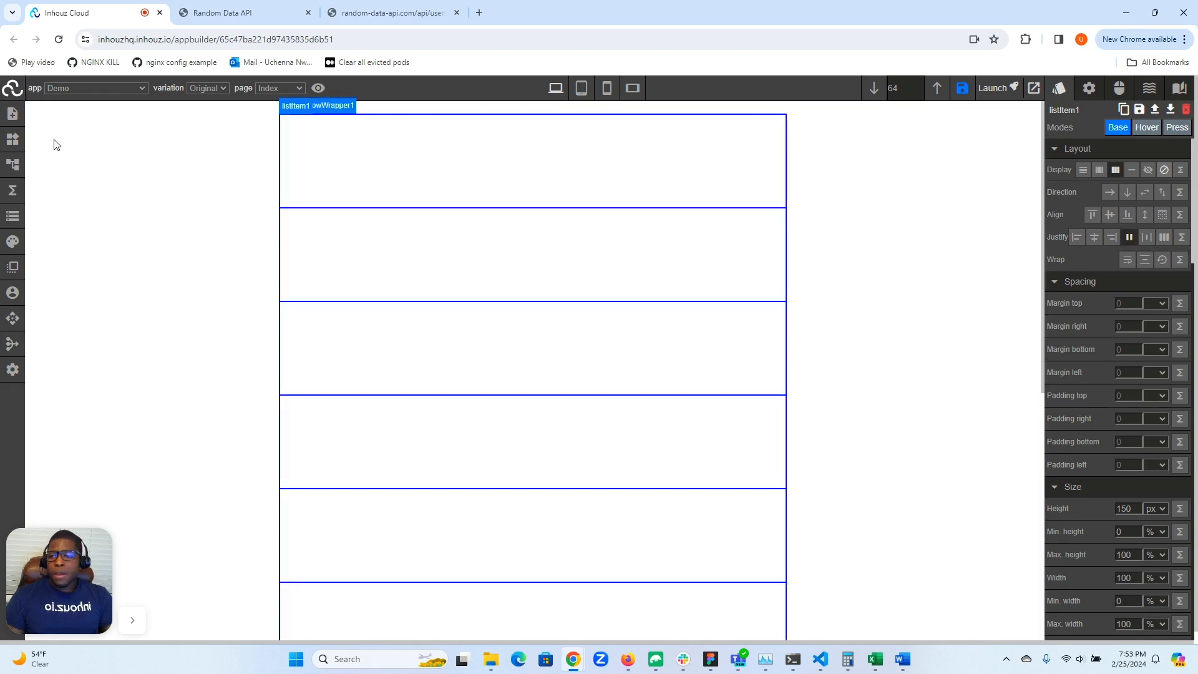
Step: Add an Image element inside the first row's listItem1
click(12, 139)
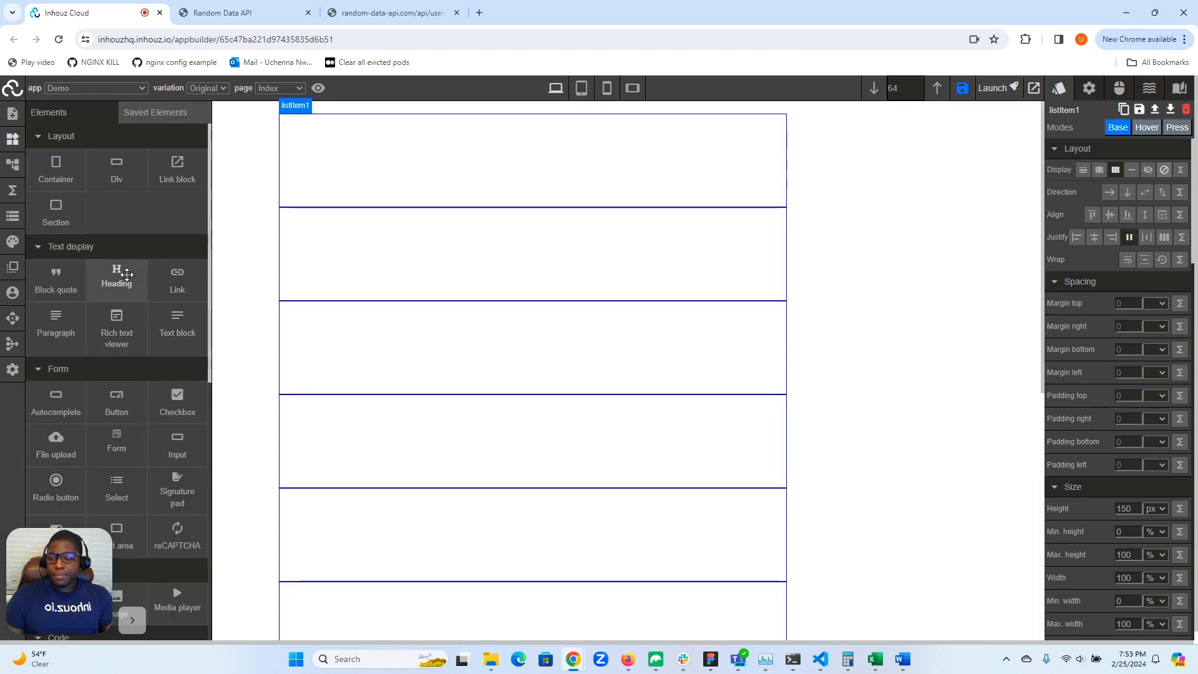
scroll(107, 418, down, 3)
drag(109, 418, 302, 158)
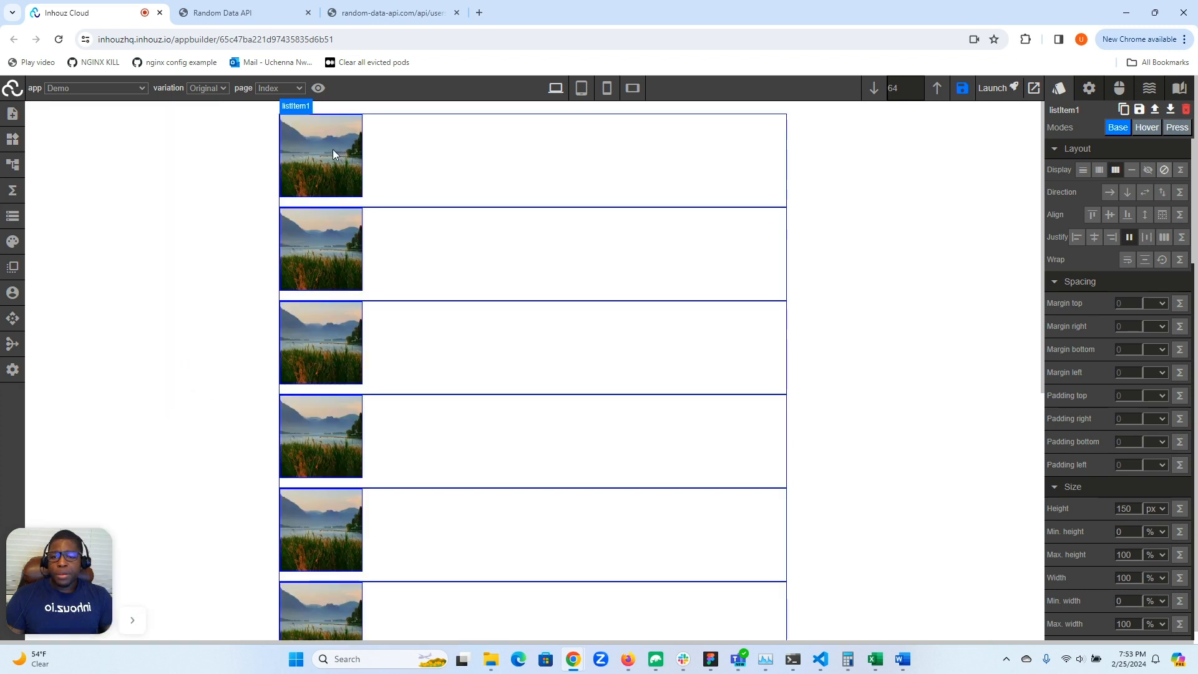
Step: Add a Div element beside the image inside the first row's listItem1
click(13, 139)
drag(115, 169, 409, 168)
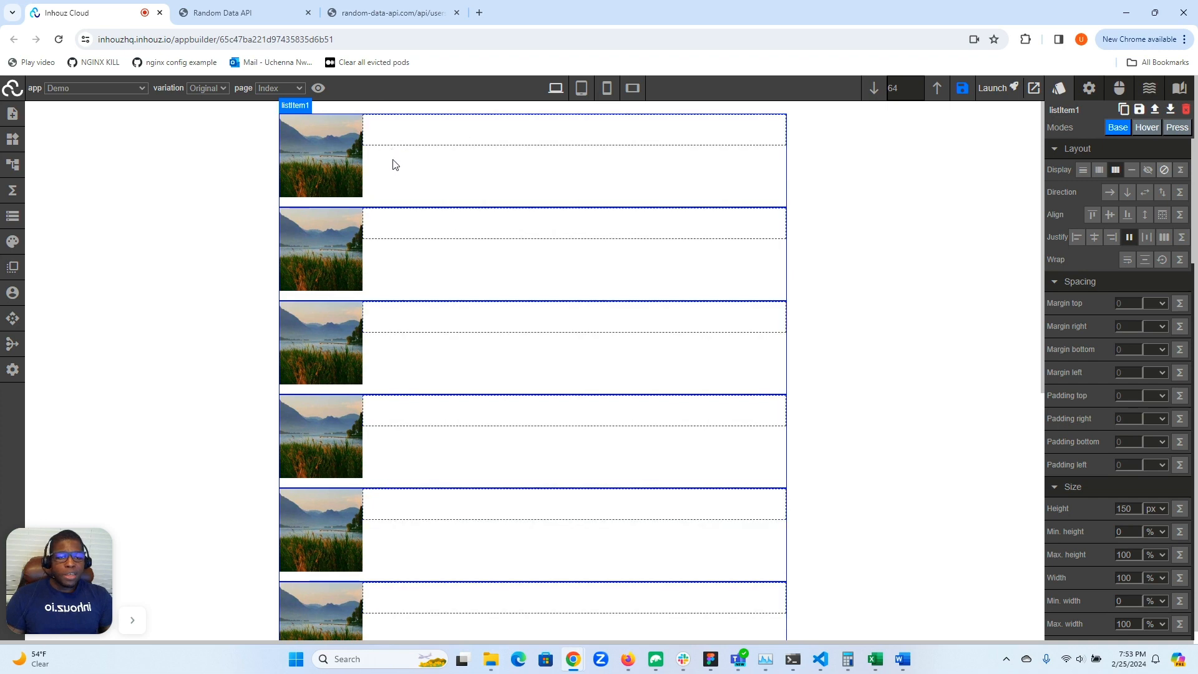
Step: Try a height of 20% on the list item's image
click(326, 151)
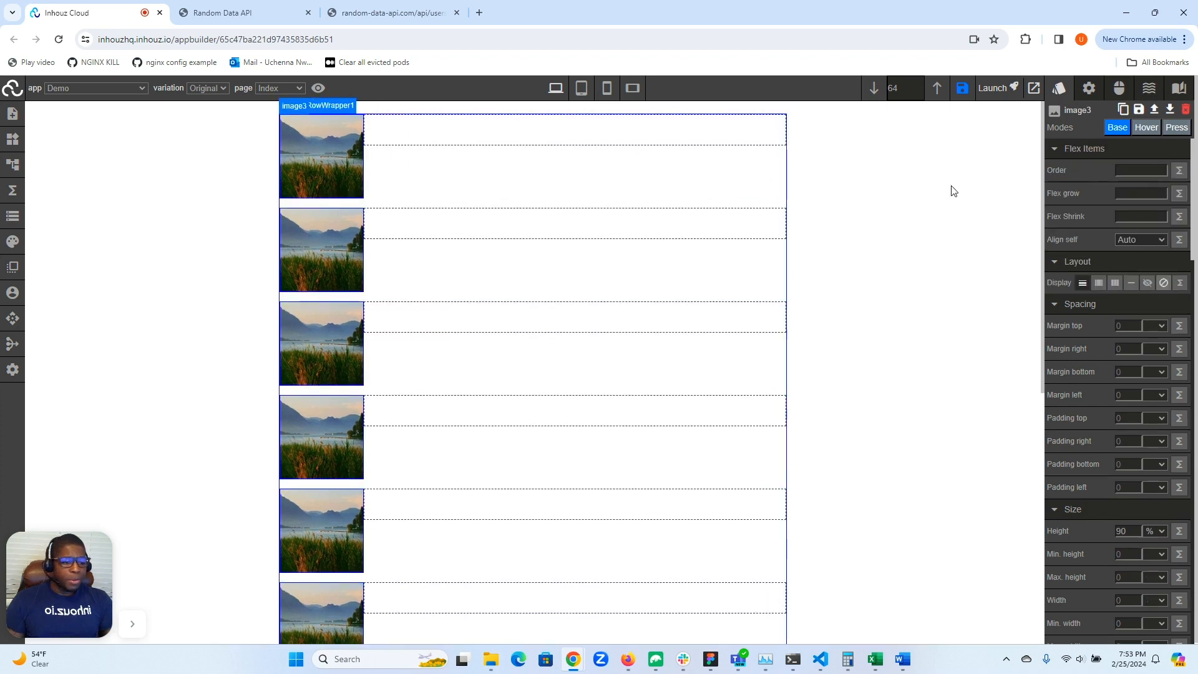
double_click(1128, 531)
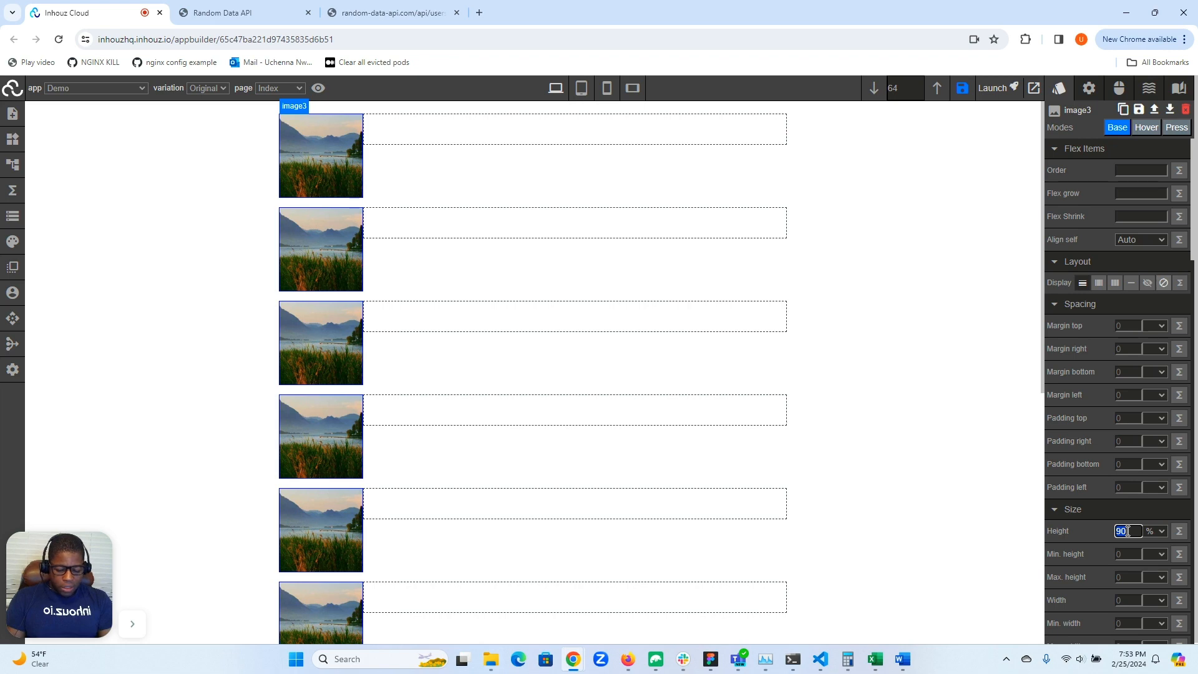
text(20)
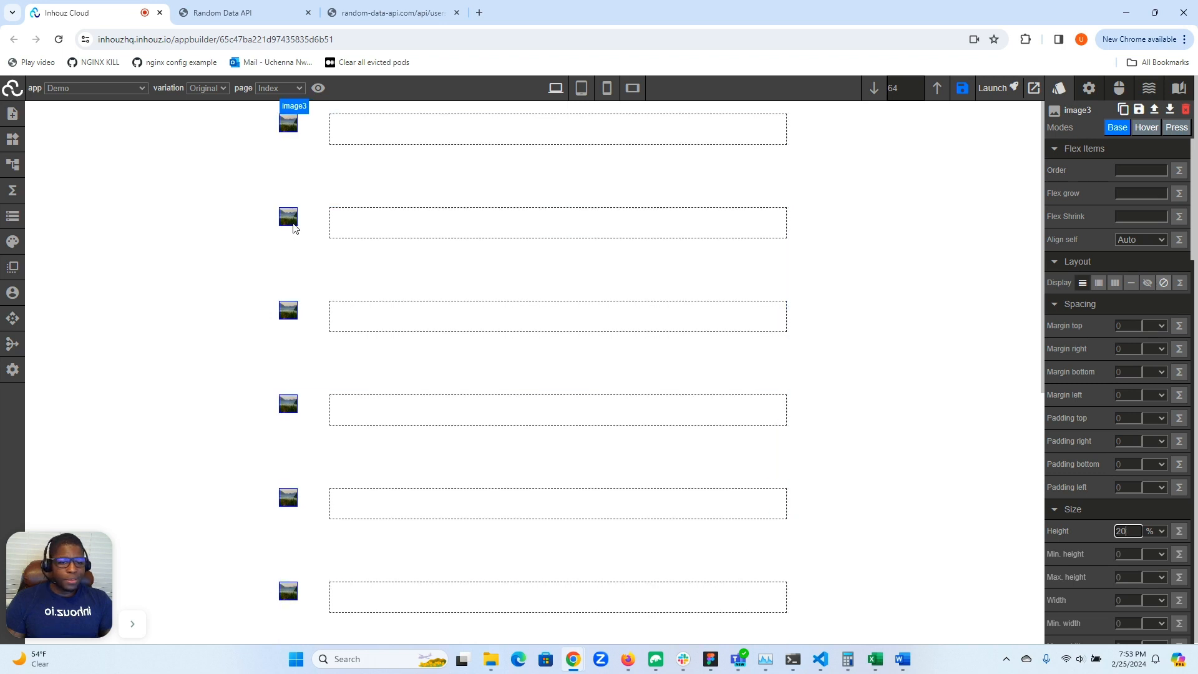
scroll(1101, 412, down, 3)
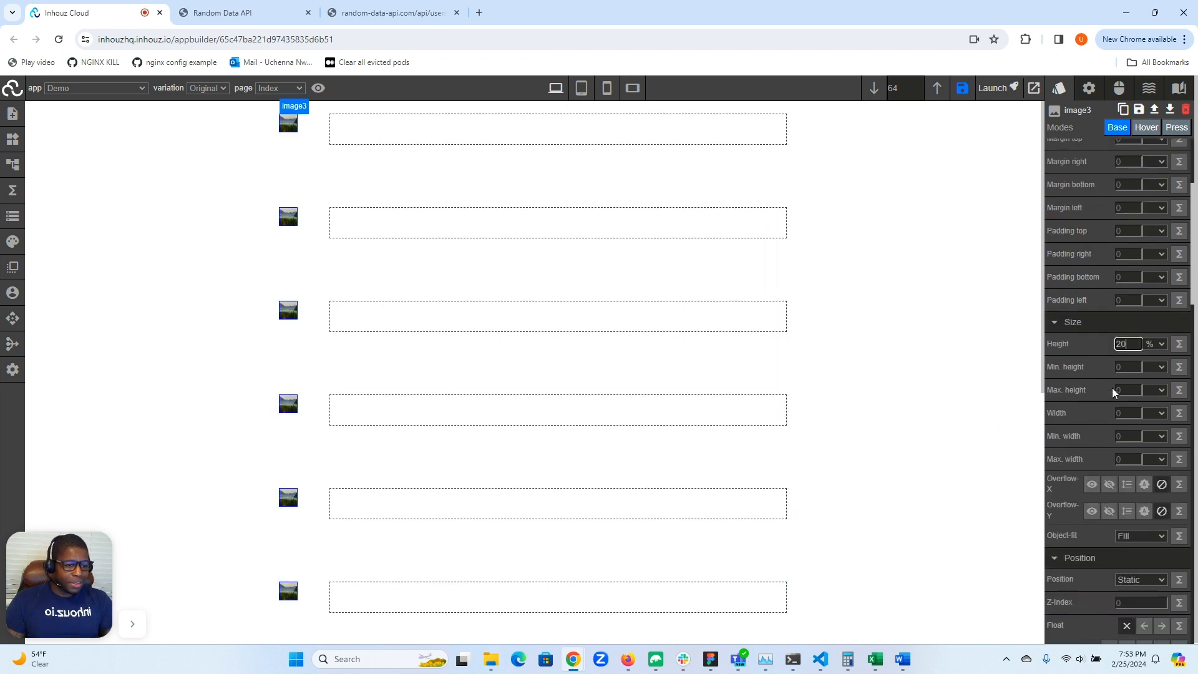
Step: Clear the image's height value and unit, and set its width to 20%
double_click(1130, 343)
key(BackSpace)
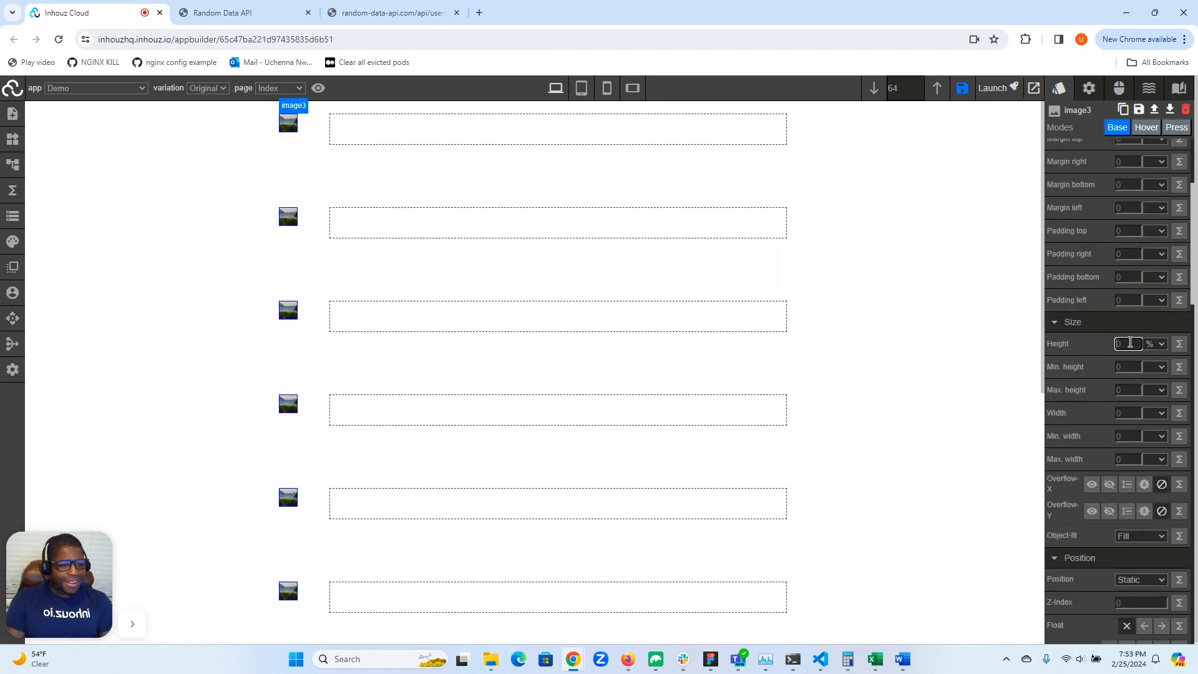
click(1154, 344)
click(1153, 357)
click(1127, 413)
text(20)
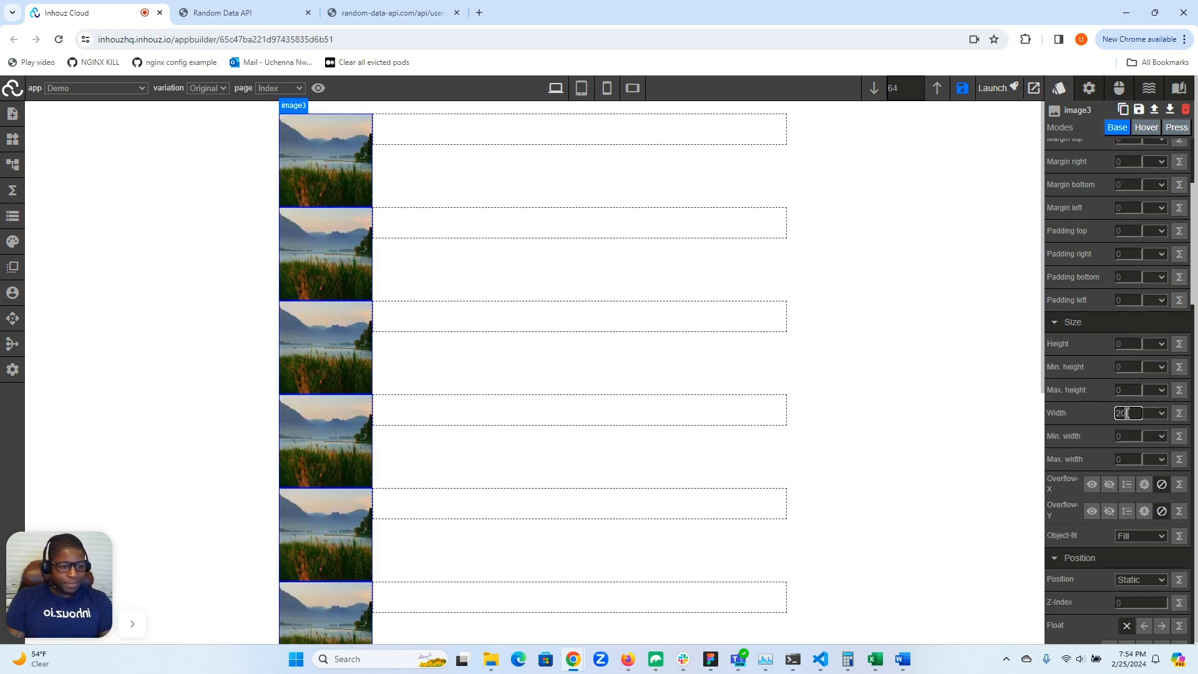
click(1159, 413)
click(1154, 449)
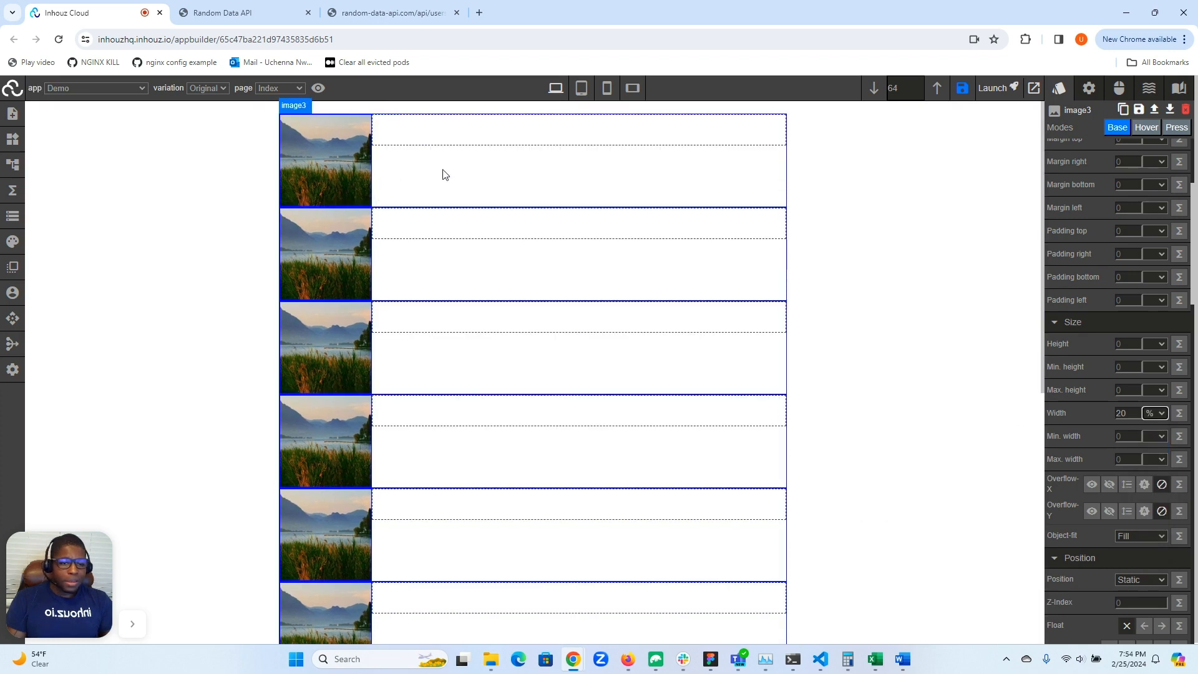
Step: Set the div beside the image to a width of 70% and a height of 100 px
click(468, 128)
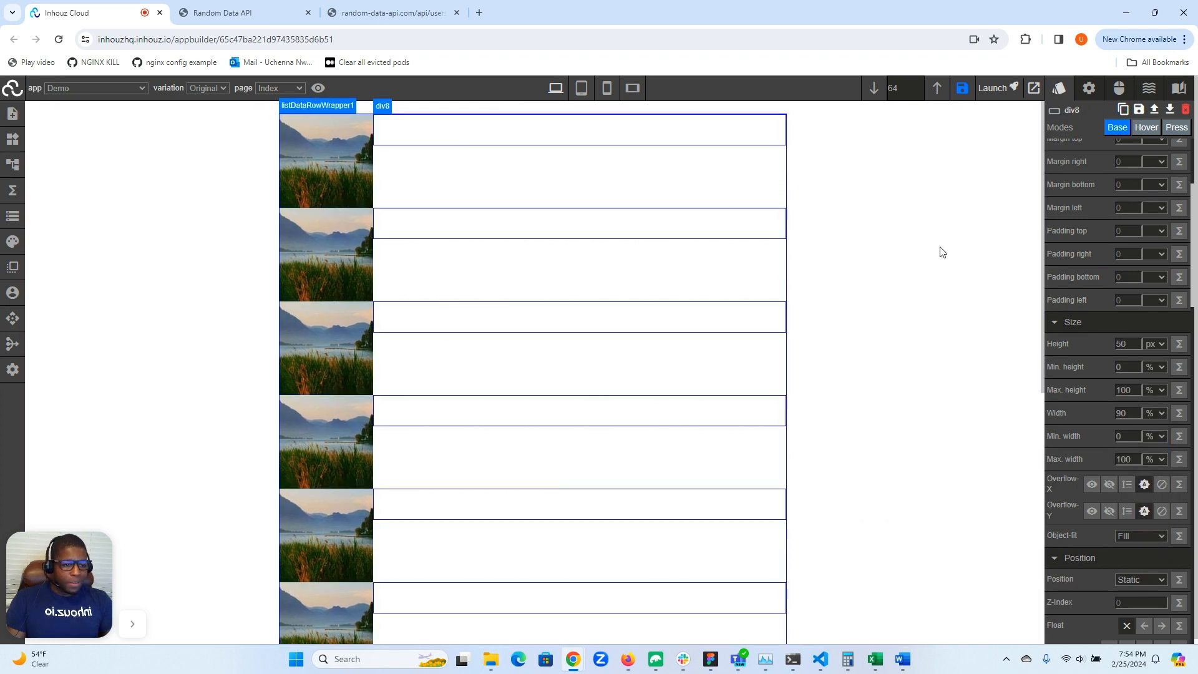
double_click(1124, 413)
text(700)
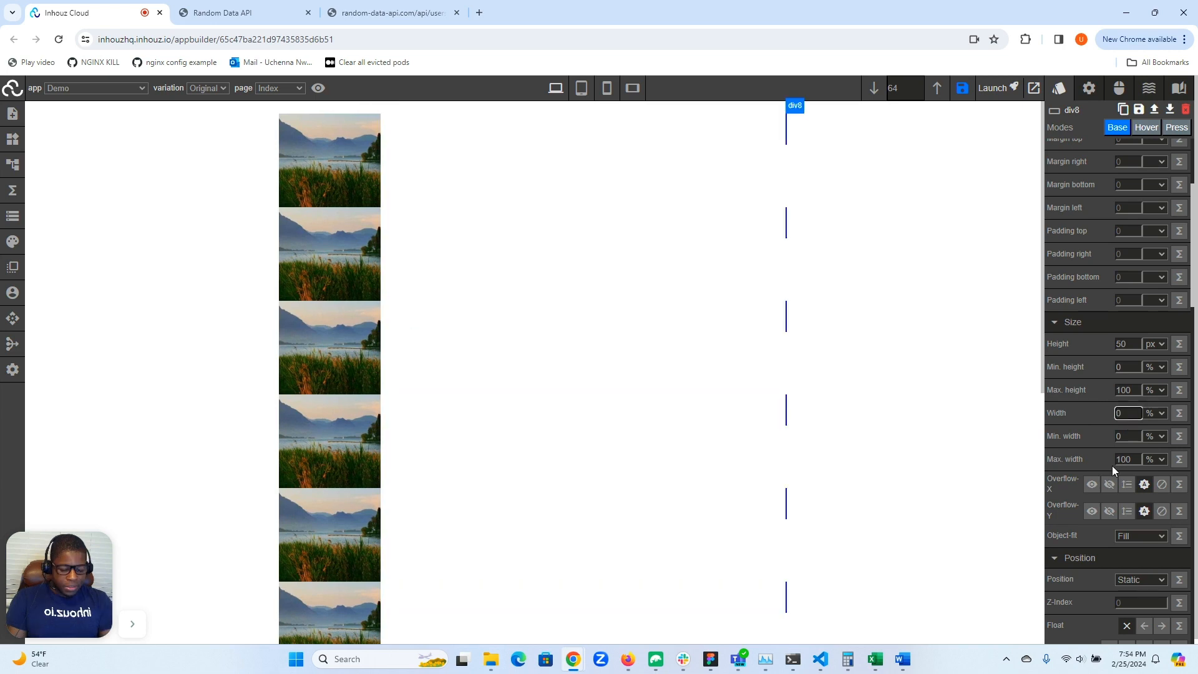
key(Left)
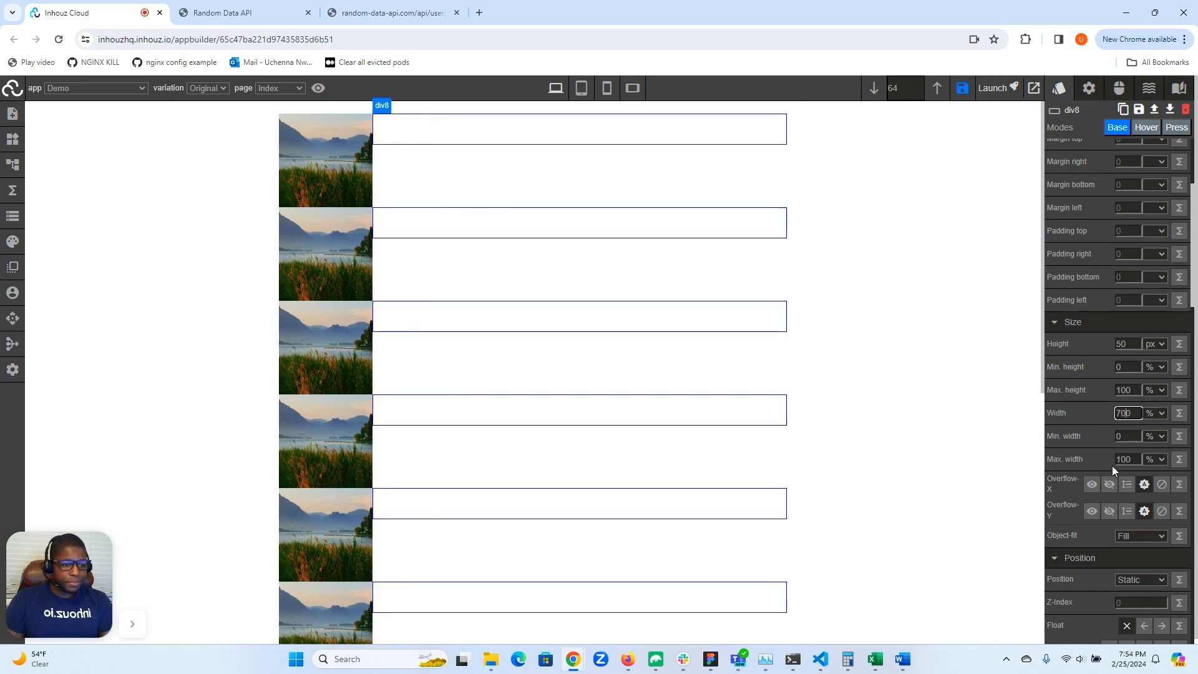
key(BackSpace)
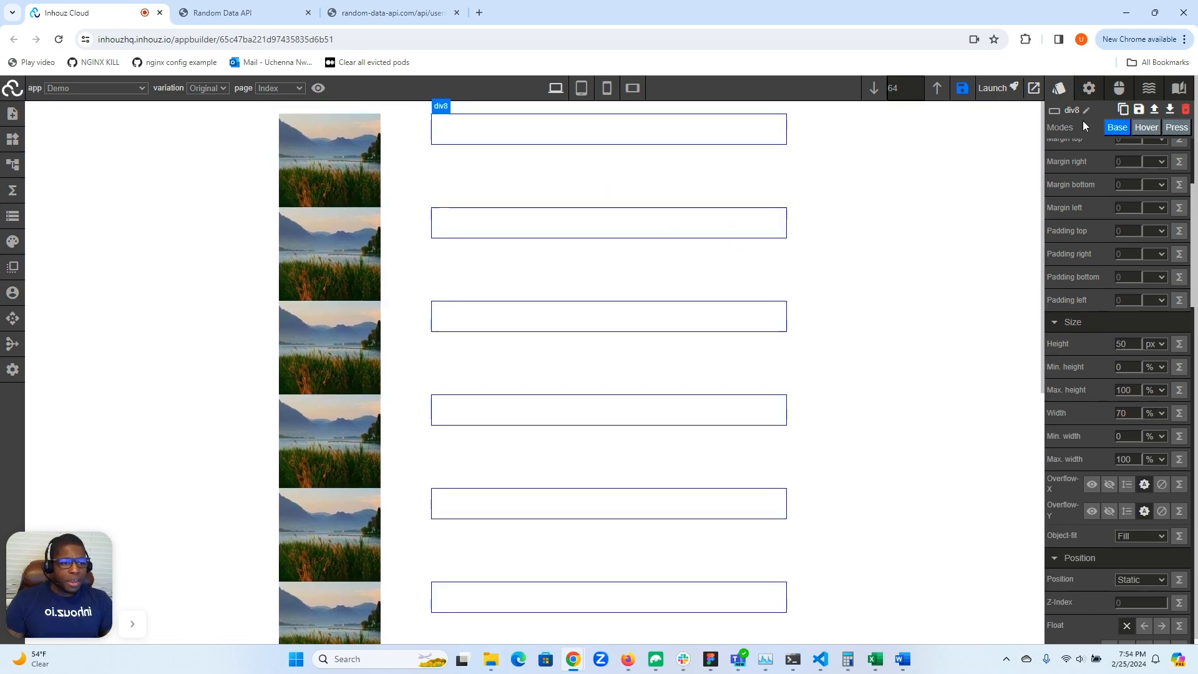
click(1121, 343)
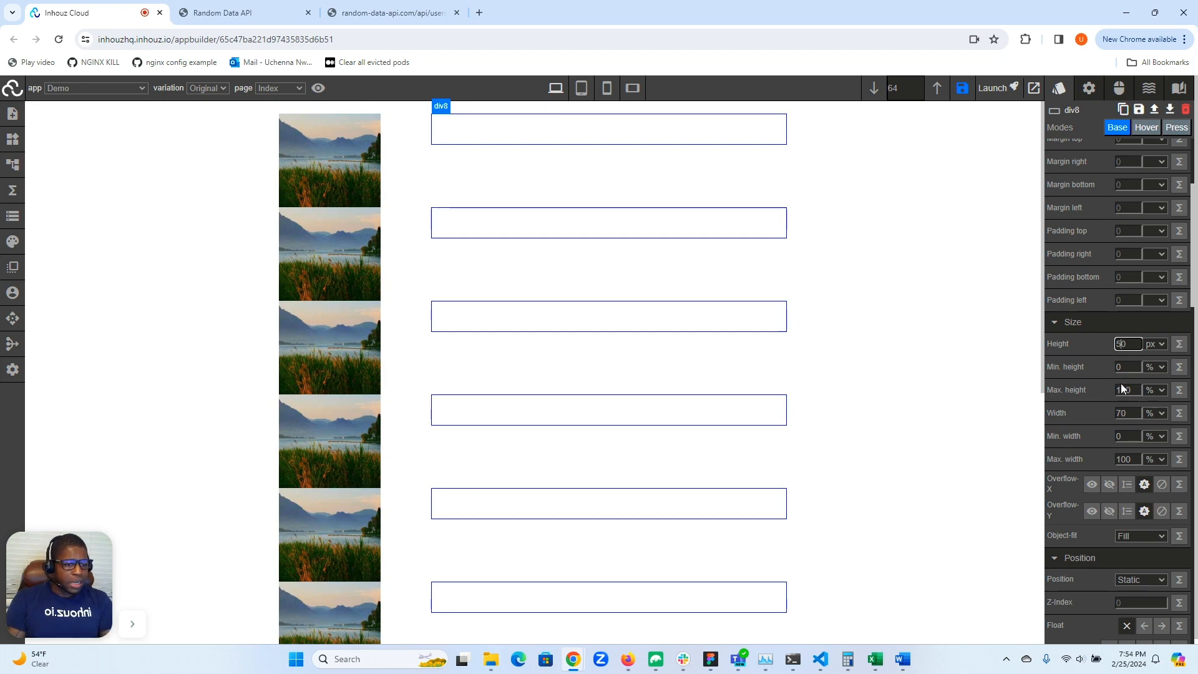
key(BackSpace)
text(100)
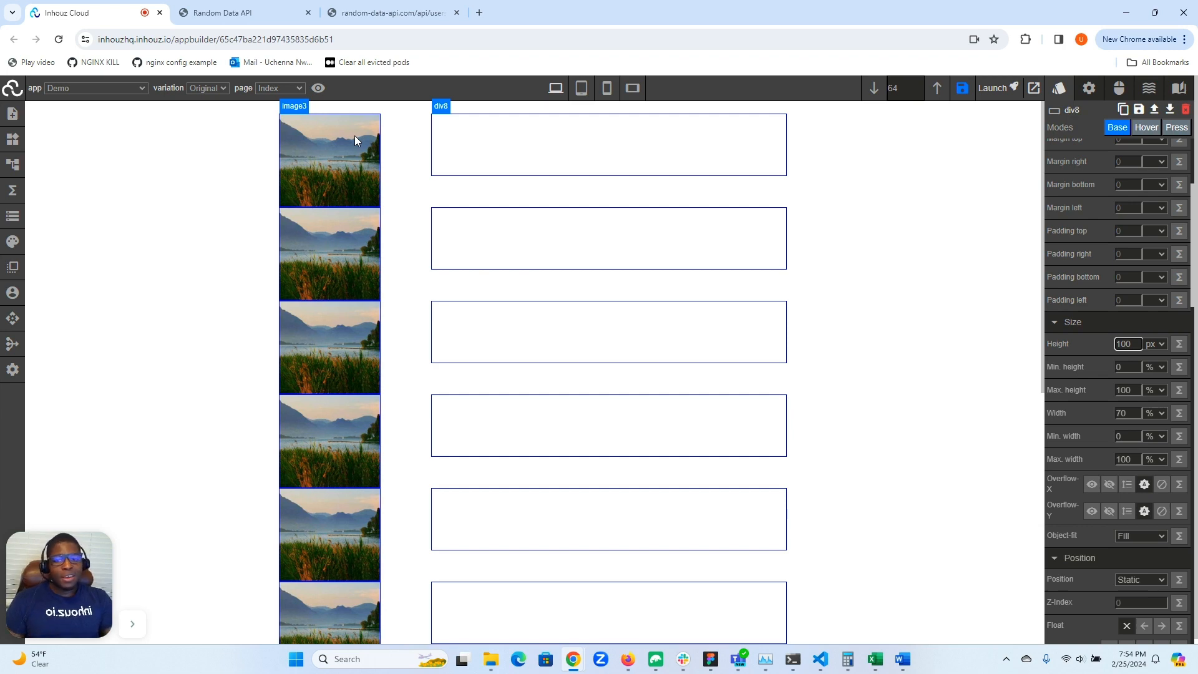
Step: Select the list item's image and examine the avatar field of the userList records in the live app data
click(417, 173)
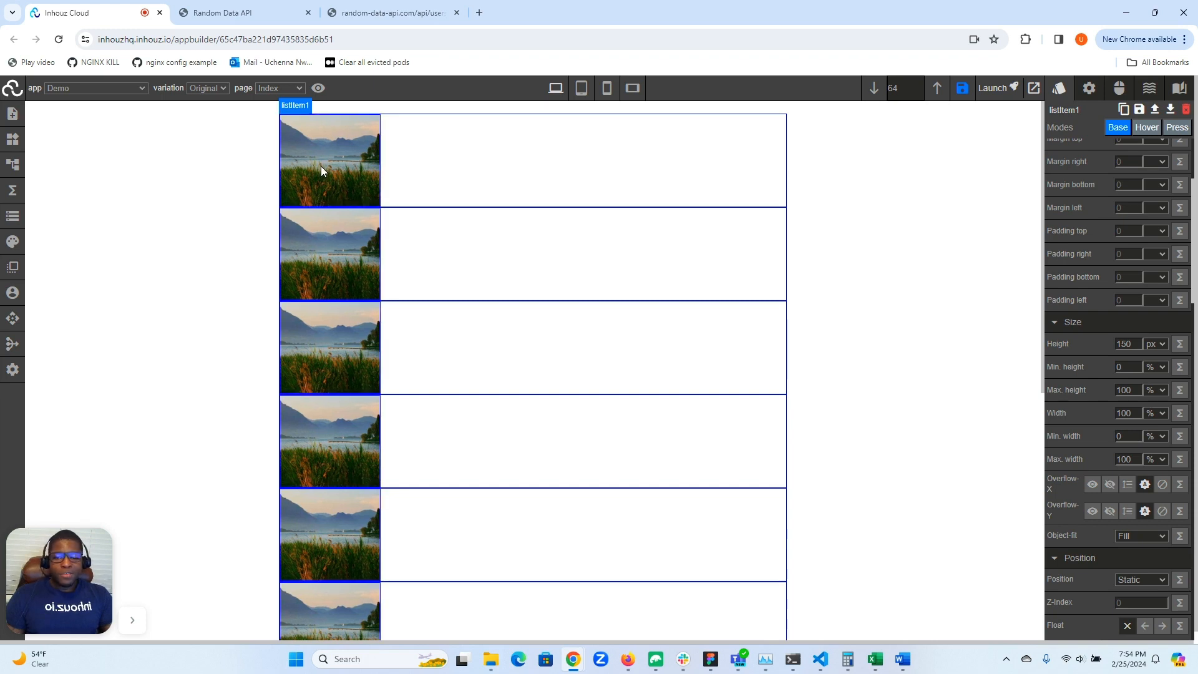
click(543, 133)
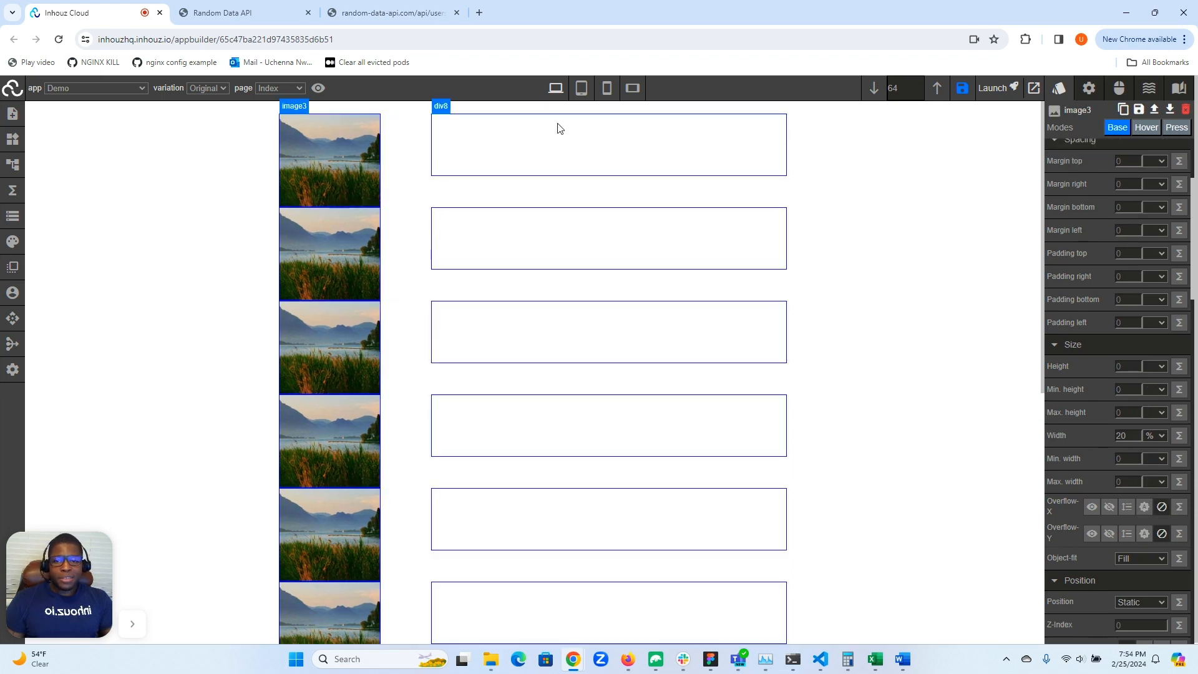
click(344, 150)
click(13, 215)
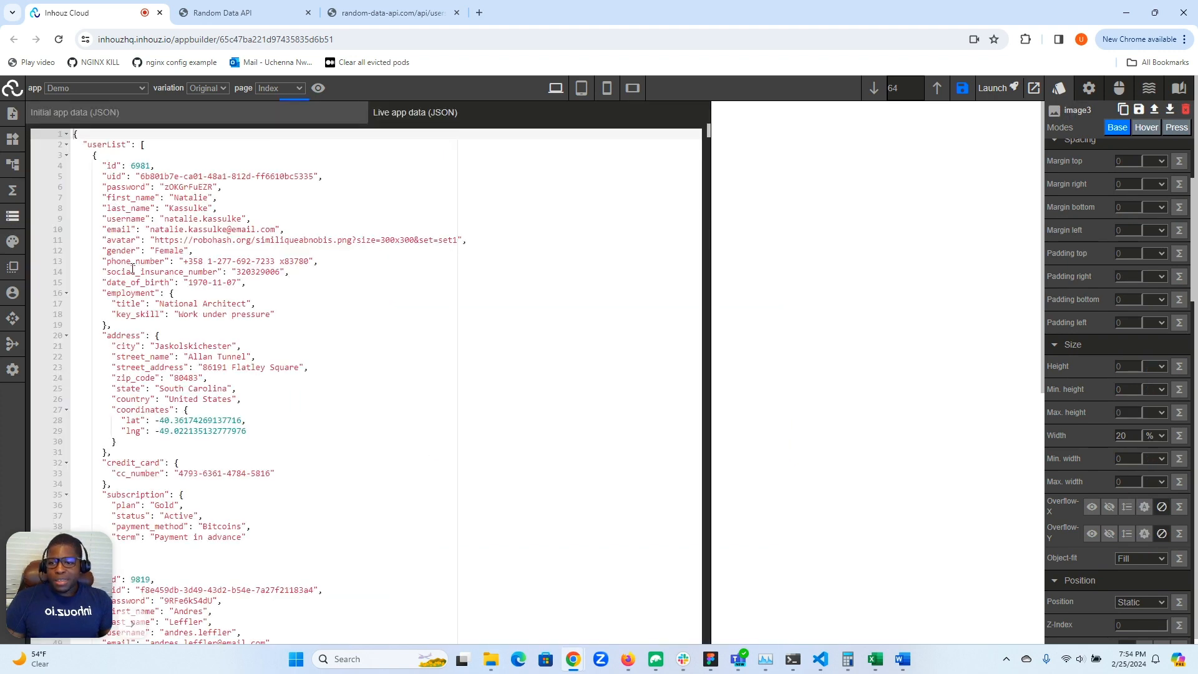
double_click(130, 241)
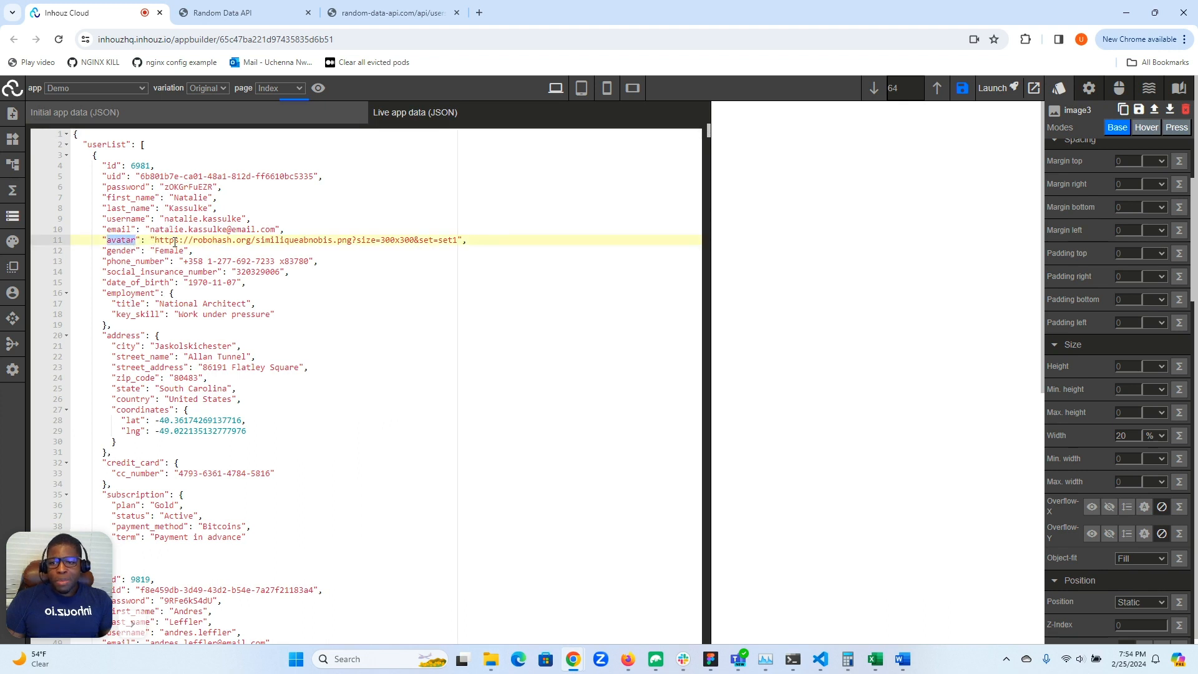
click(12, 216)
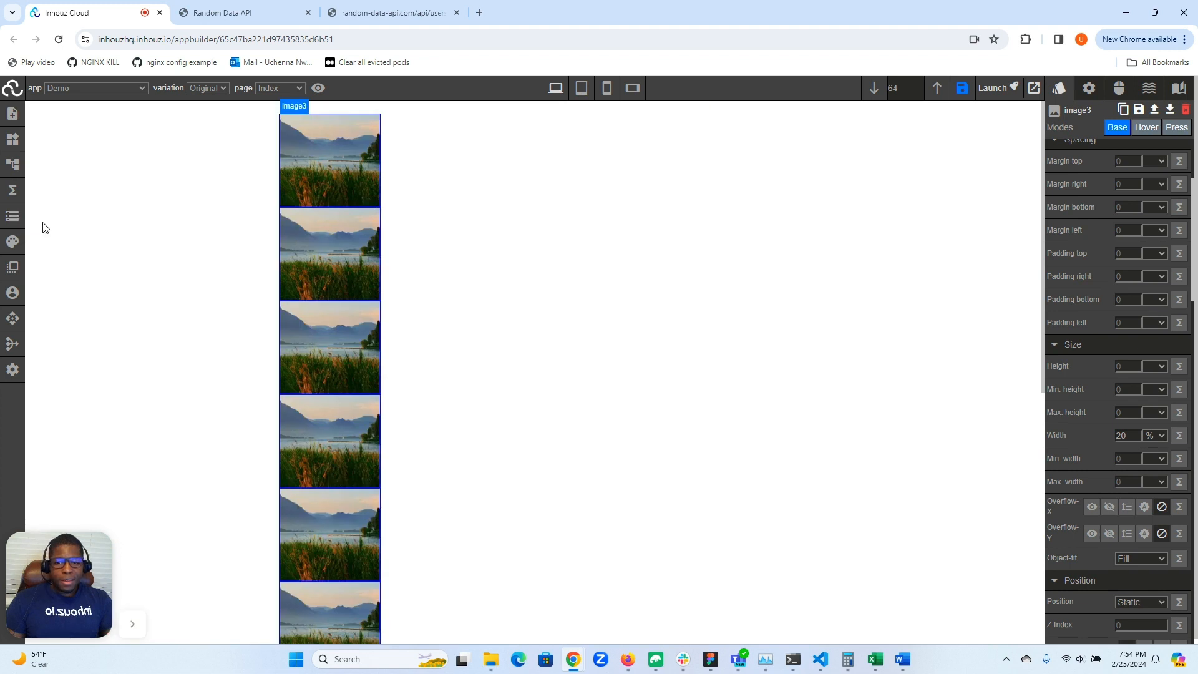
Step: Replace the image's src URL with the listItemData parameter in the expanded value editor
click(1088, 87)
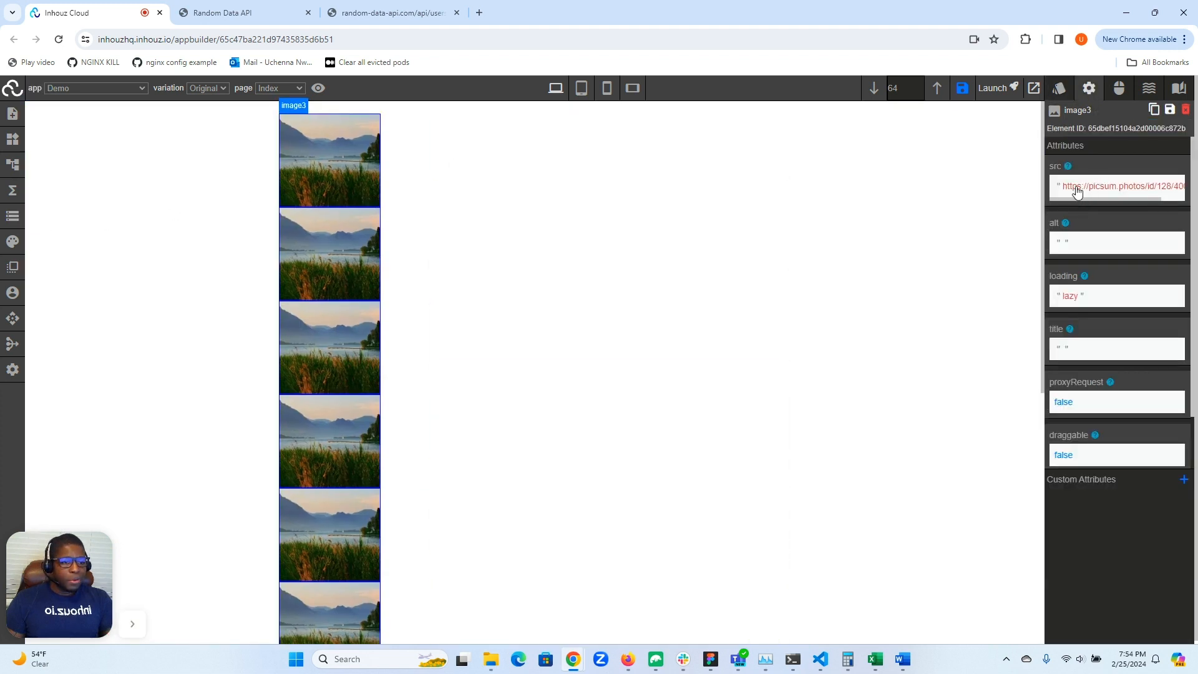
mouse_move(1077, 199)
mouse_down()
mouse_move(1132, 200)
mouse_move(1071, 204)
mouse_up()
click(1093, 194)
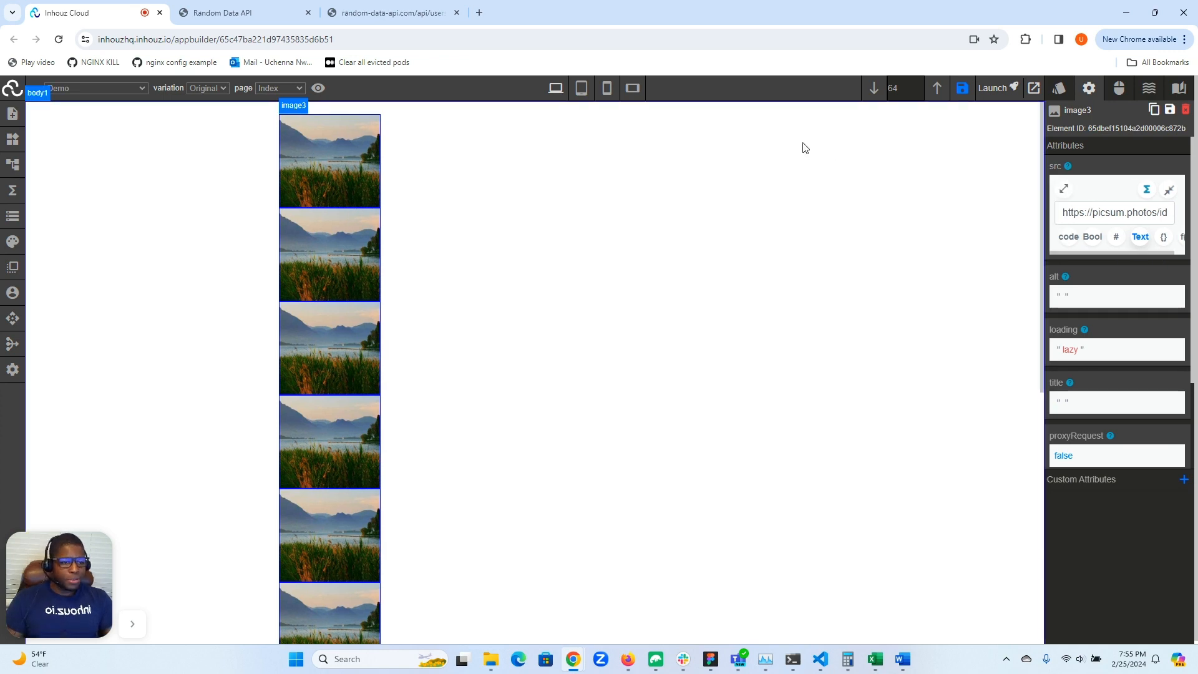
double_click(1115, 213)
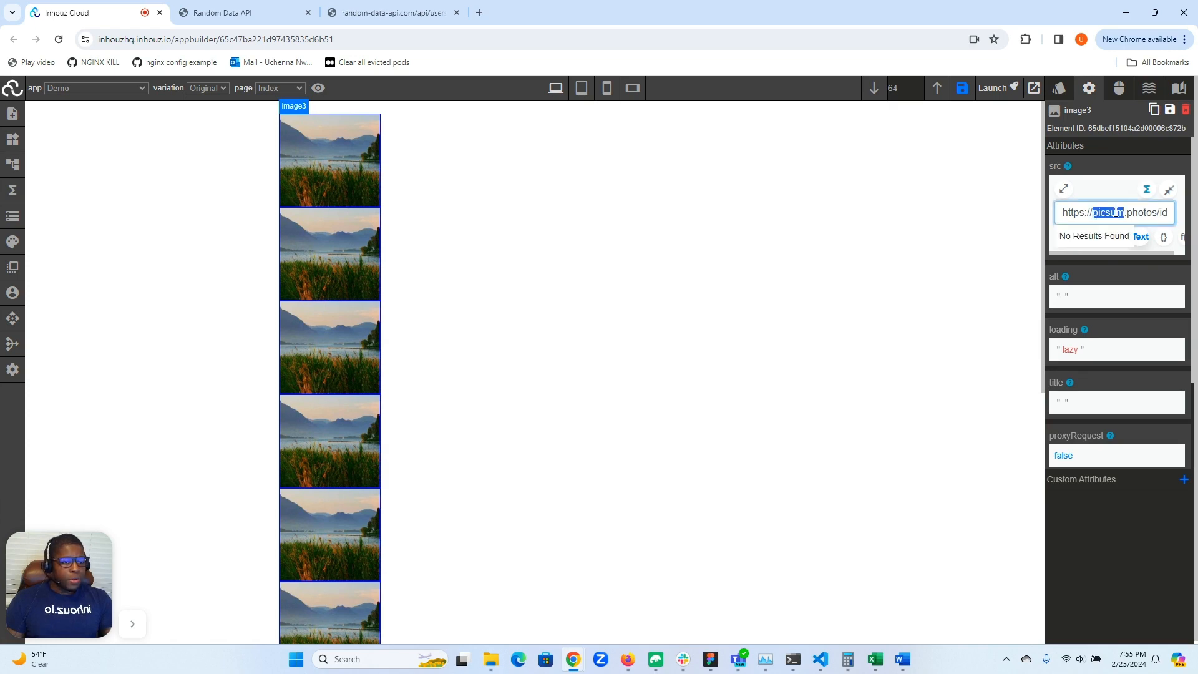
triple_click(1115, 212)
key(BackSpace)
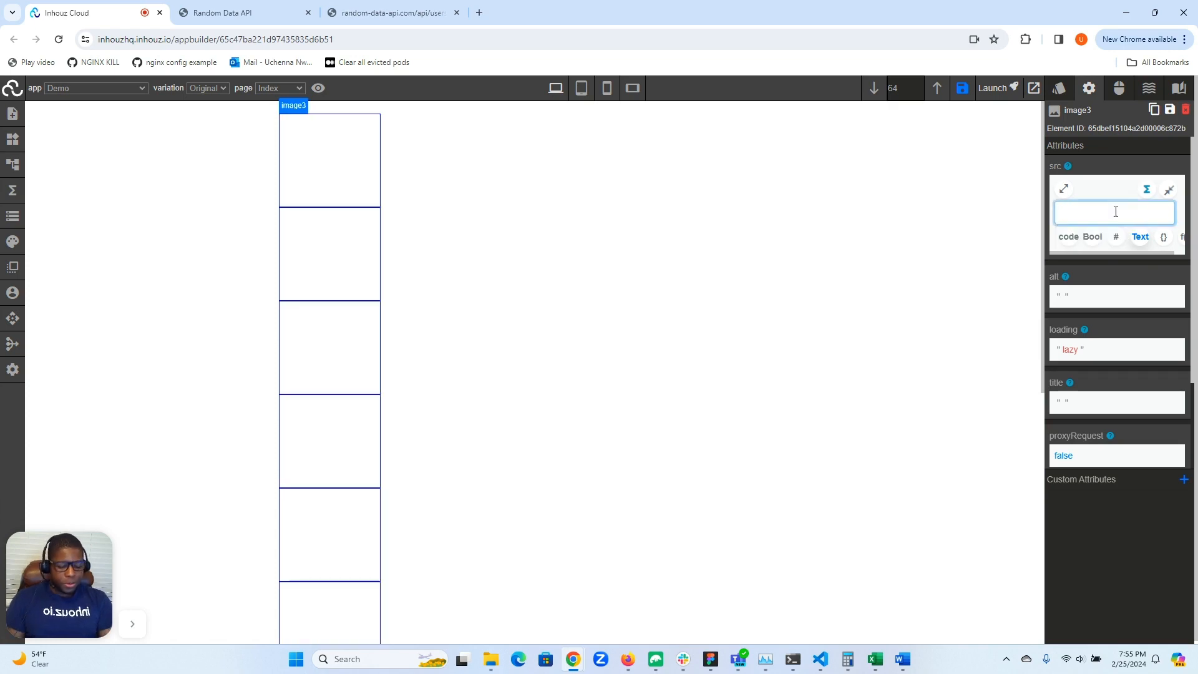
text(lis)
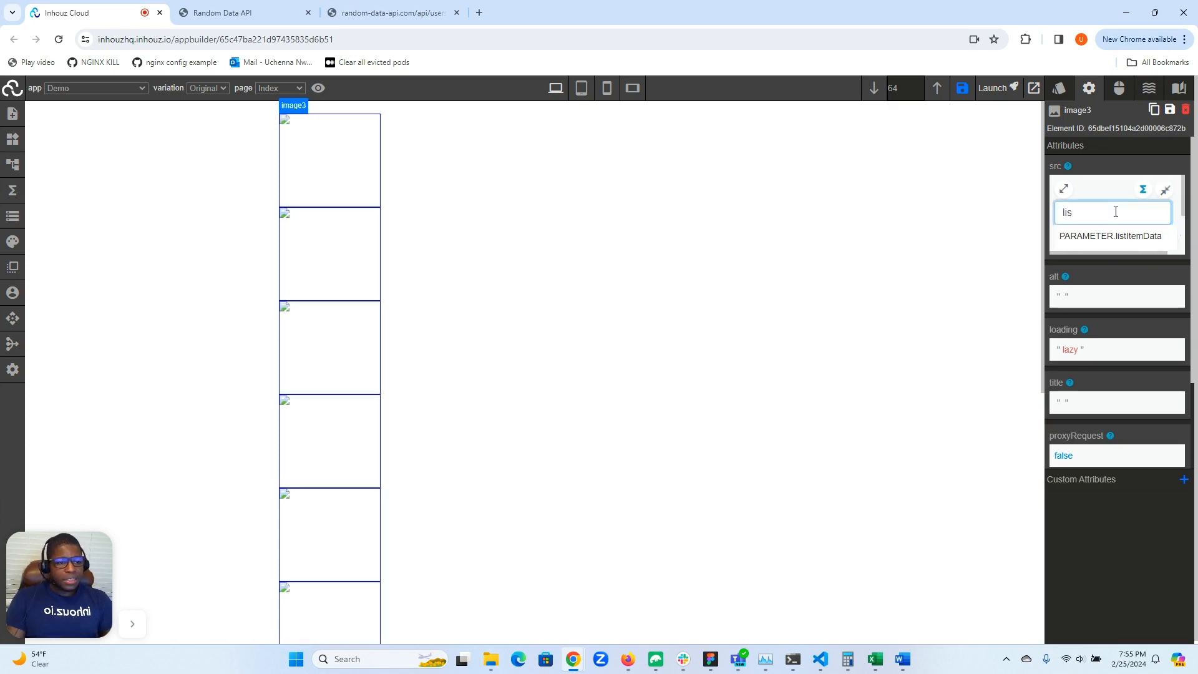
click(1064, 188)
click(381, 119)
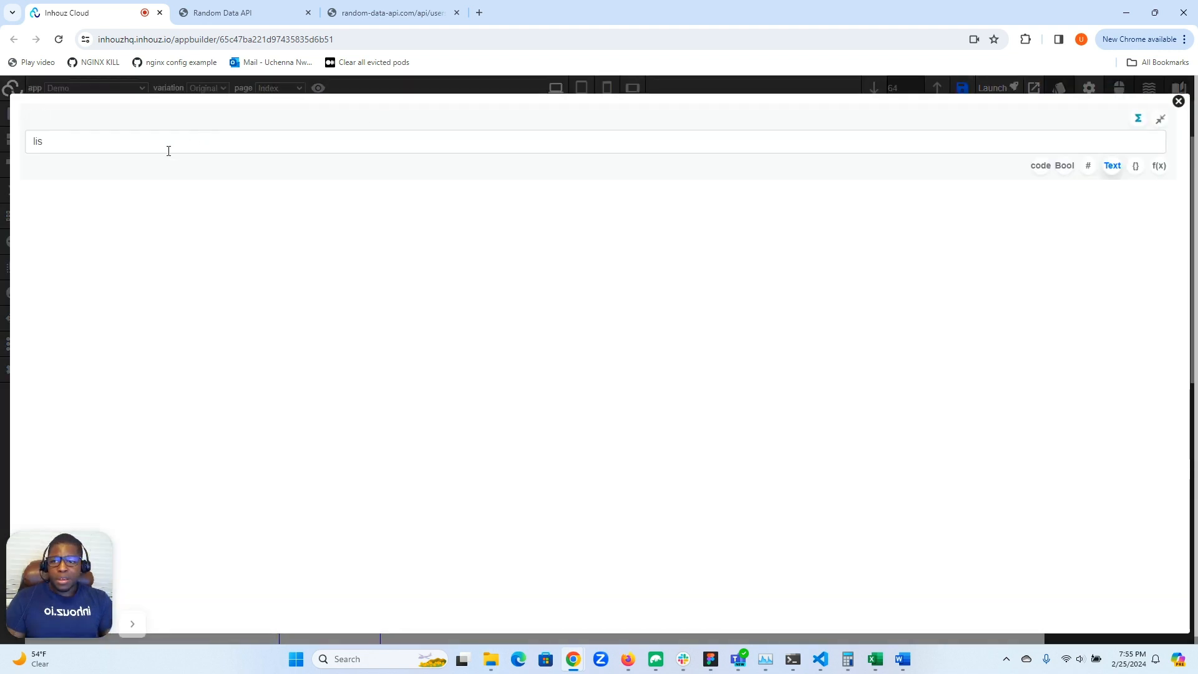
click(117, 166)
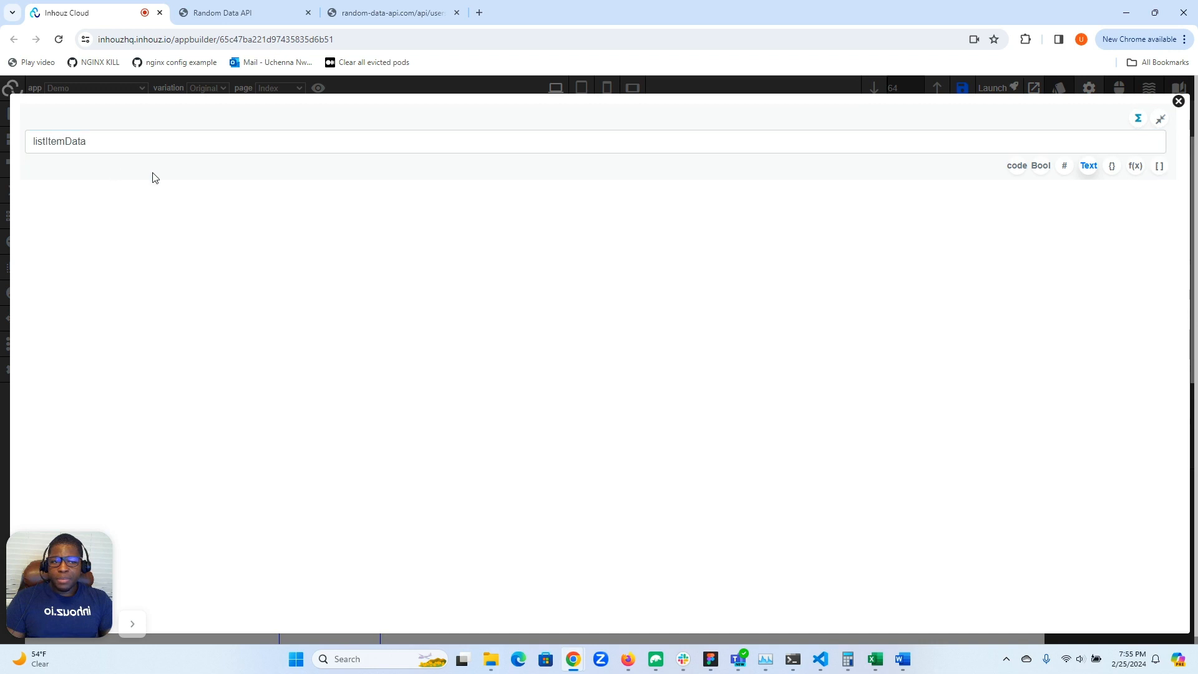
Step: Add the path entry "avatar" to listItemData in the image's src and close the expanded editor
click(1159, 166)
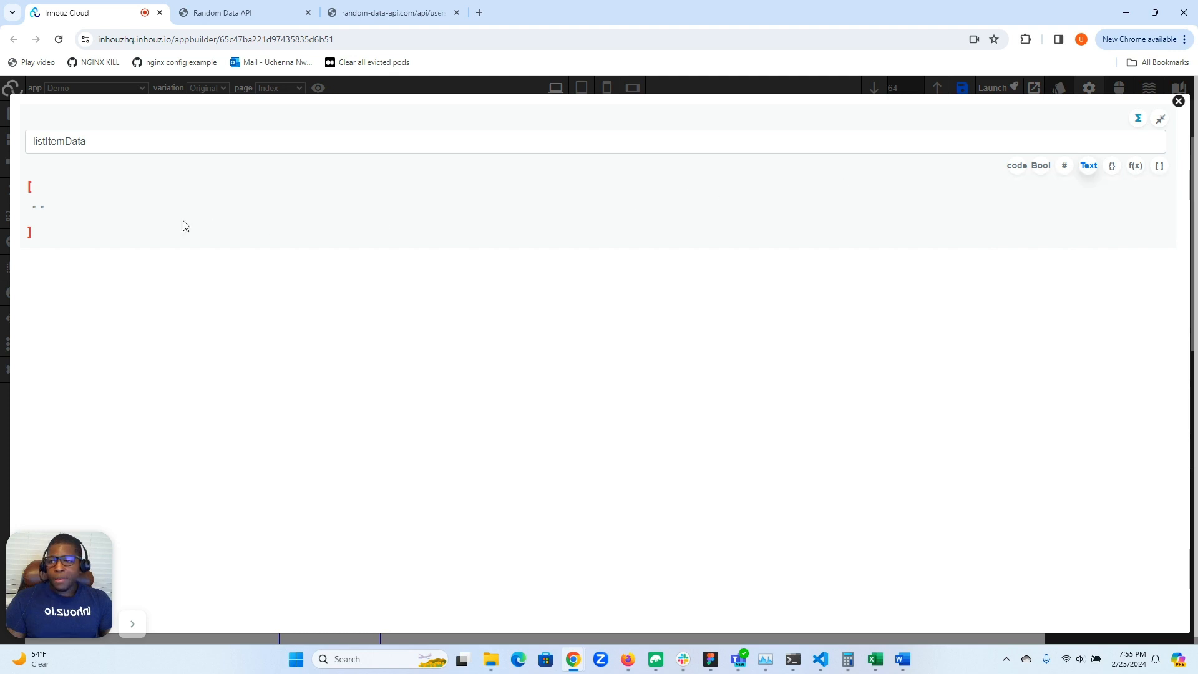
click(41, 209)
click(69, 234)
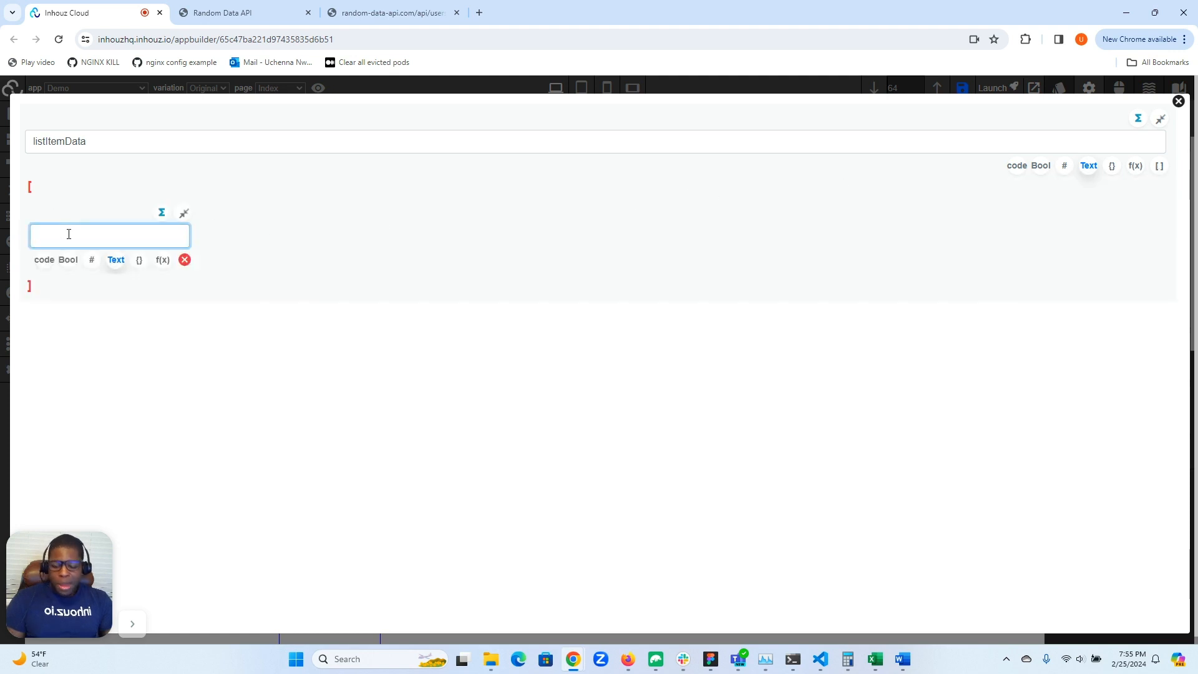
text(avatar)
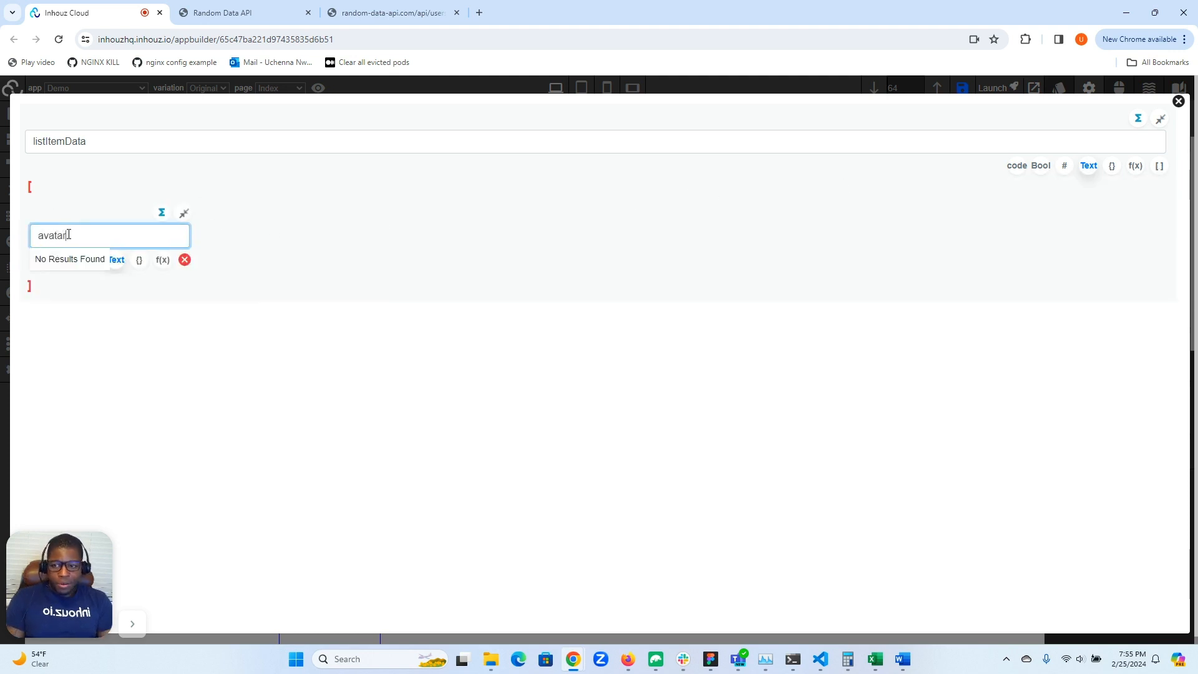
click(1161, 119)
click(1177, 102)
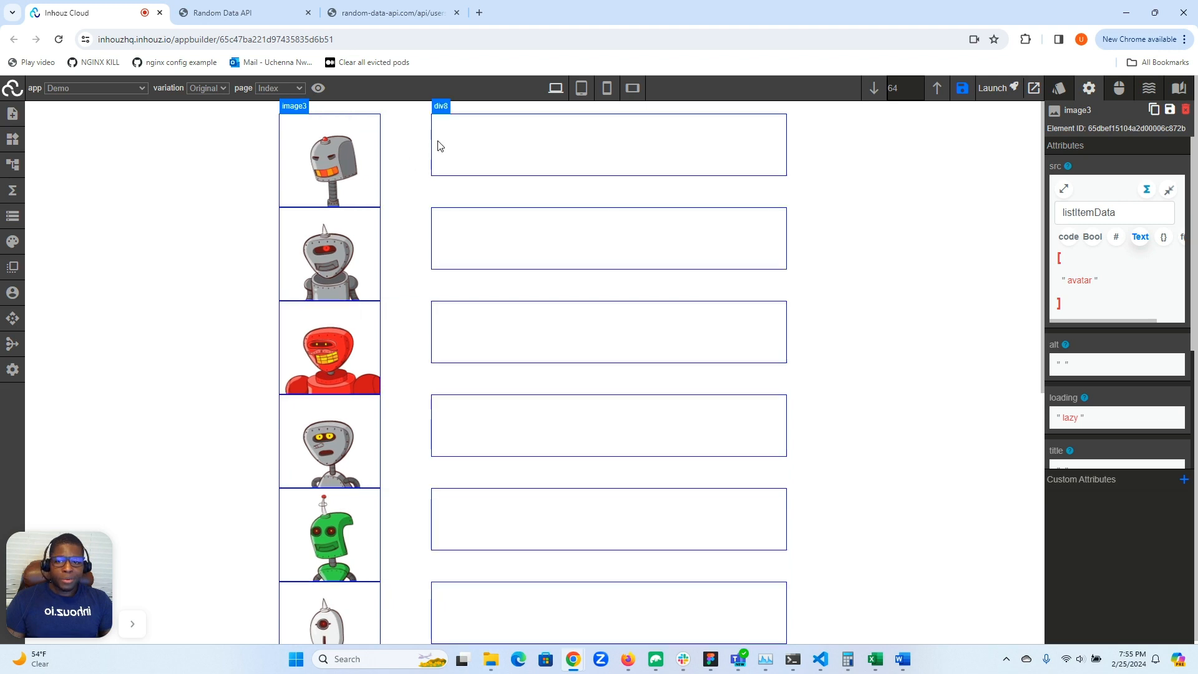
Step: Add a Text block inside the div beside the first row's image
click(487, 131)
click(13, 146)
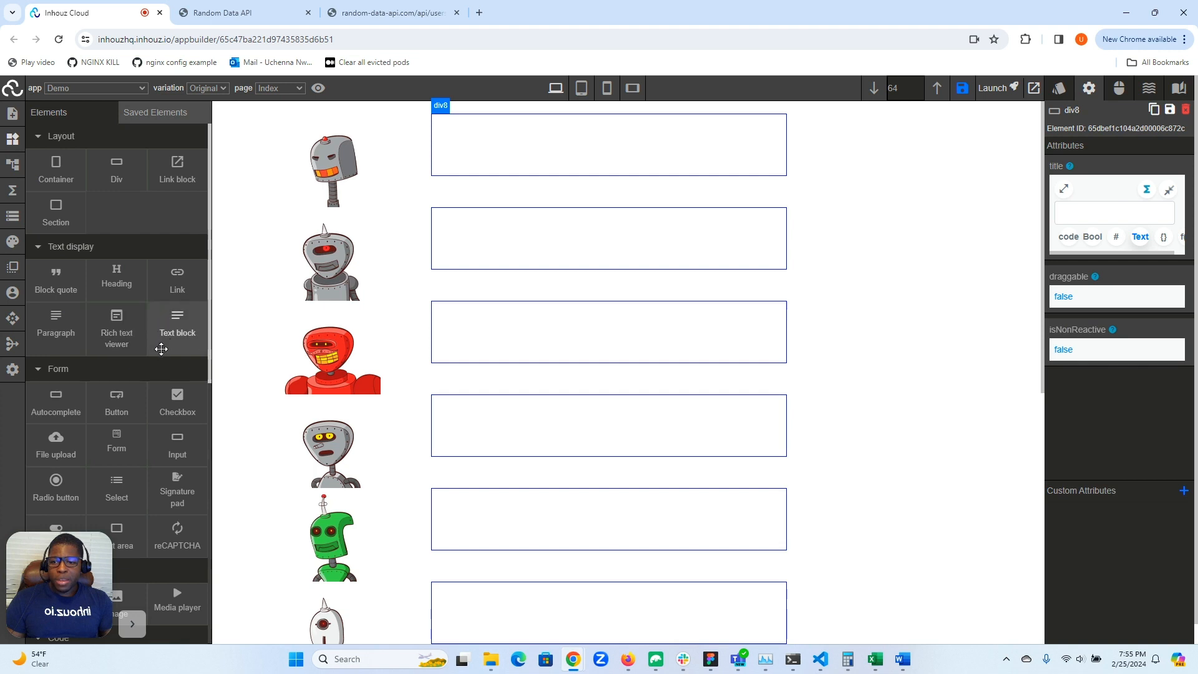
drag(160, 346, 498, 124)
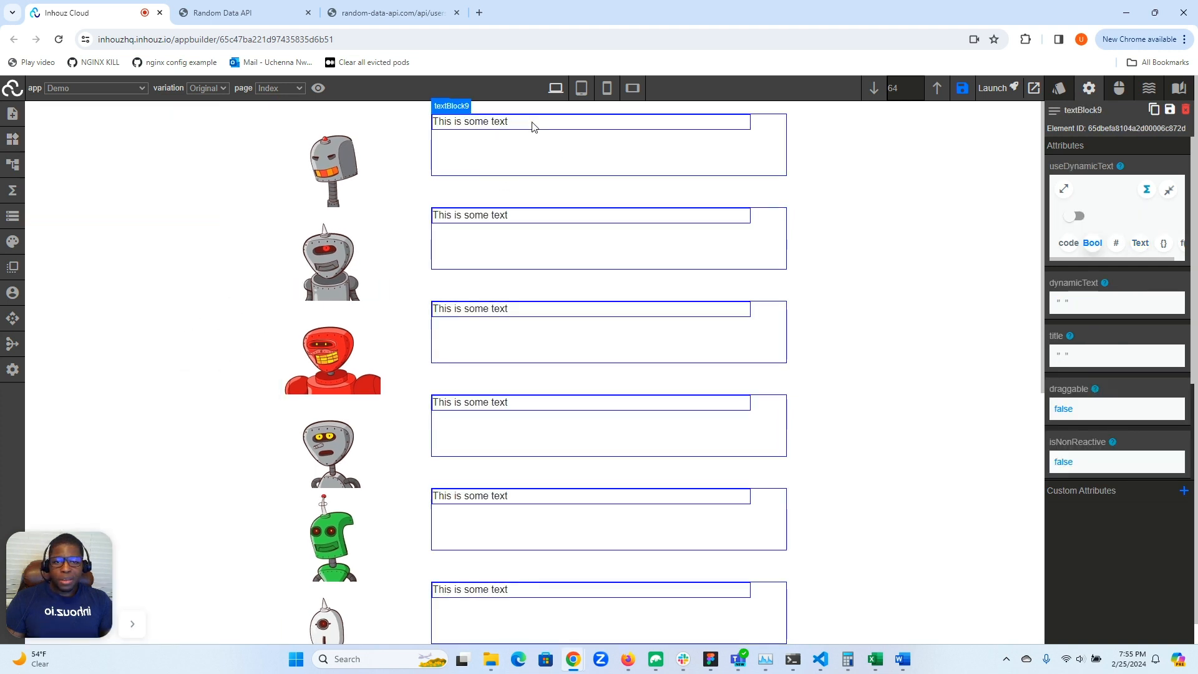
Step: Set the new text block's width to 100%
click(1052, 91)
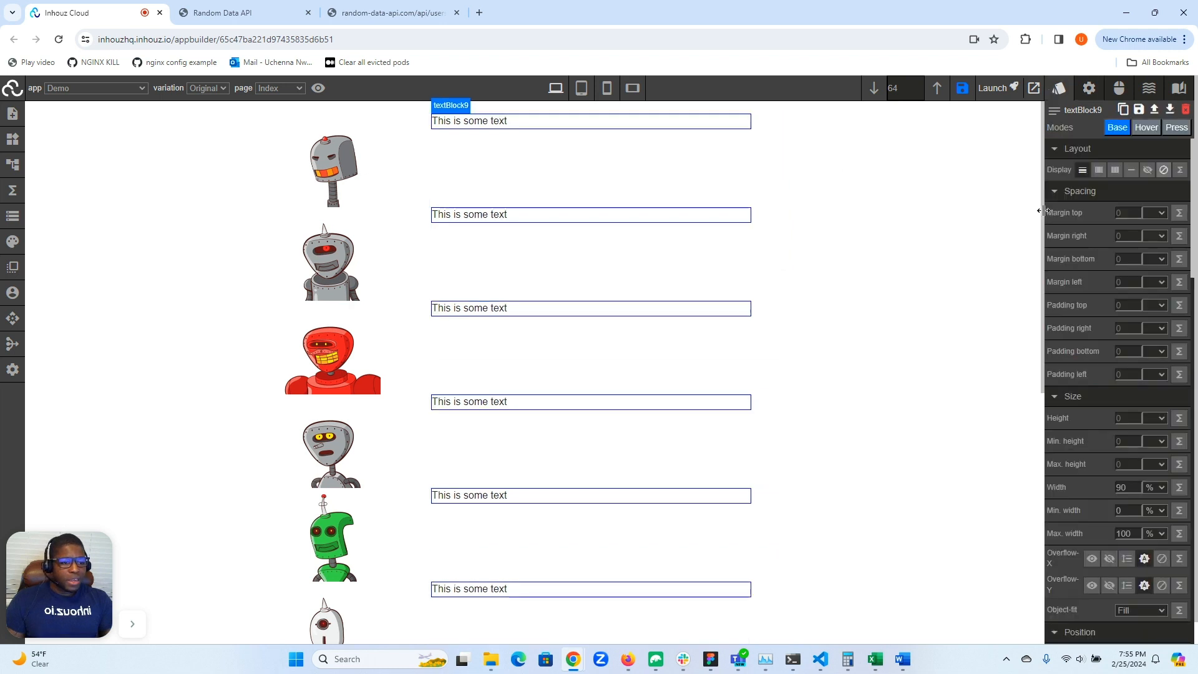
click(1122, 487)
key(BackSpace)
text(100)
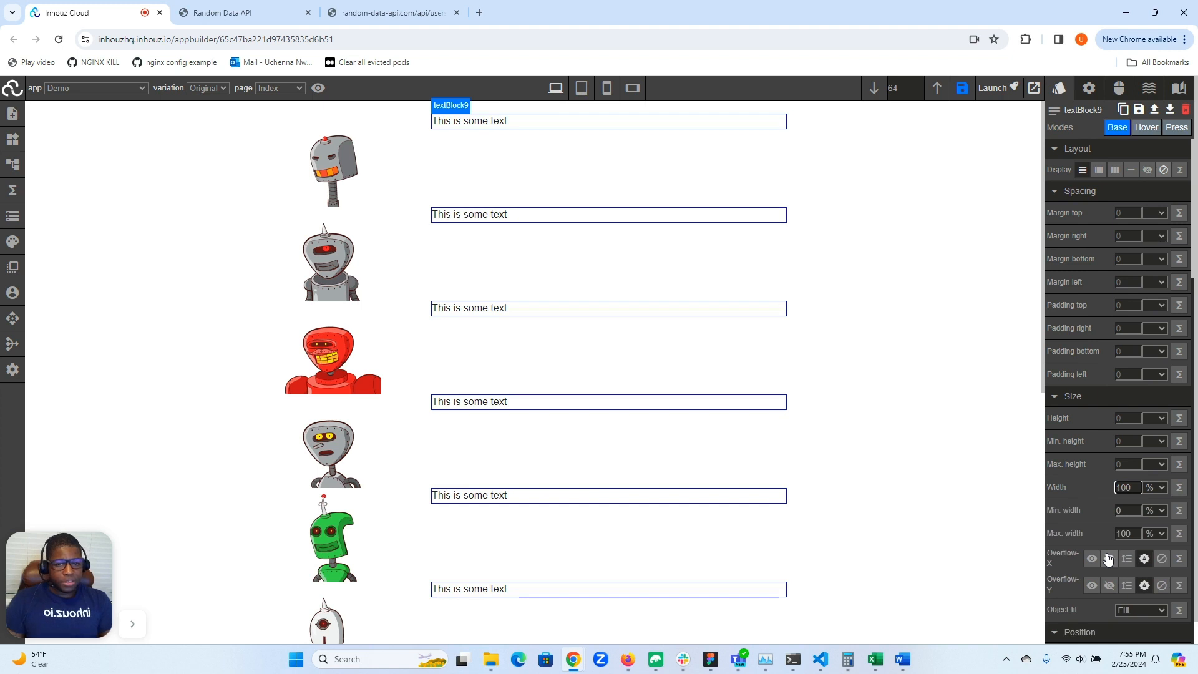
click(531, 123)
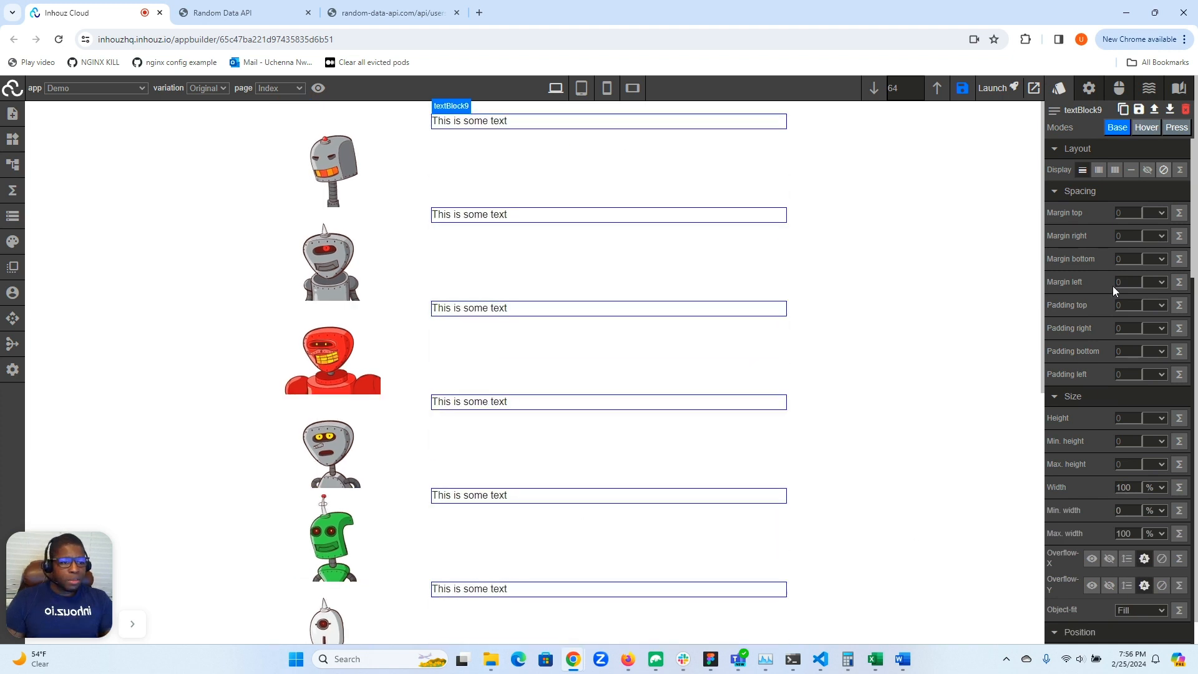
Step: Set the text block's bottom margin to 10 px and duplicate the block twice within the div
text(10)
click(1155, 259)
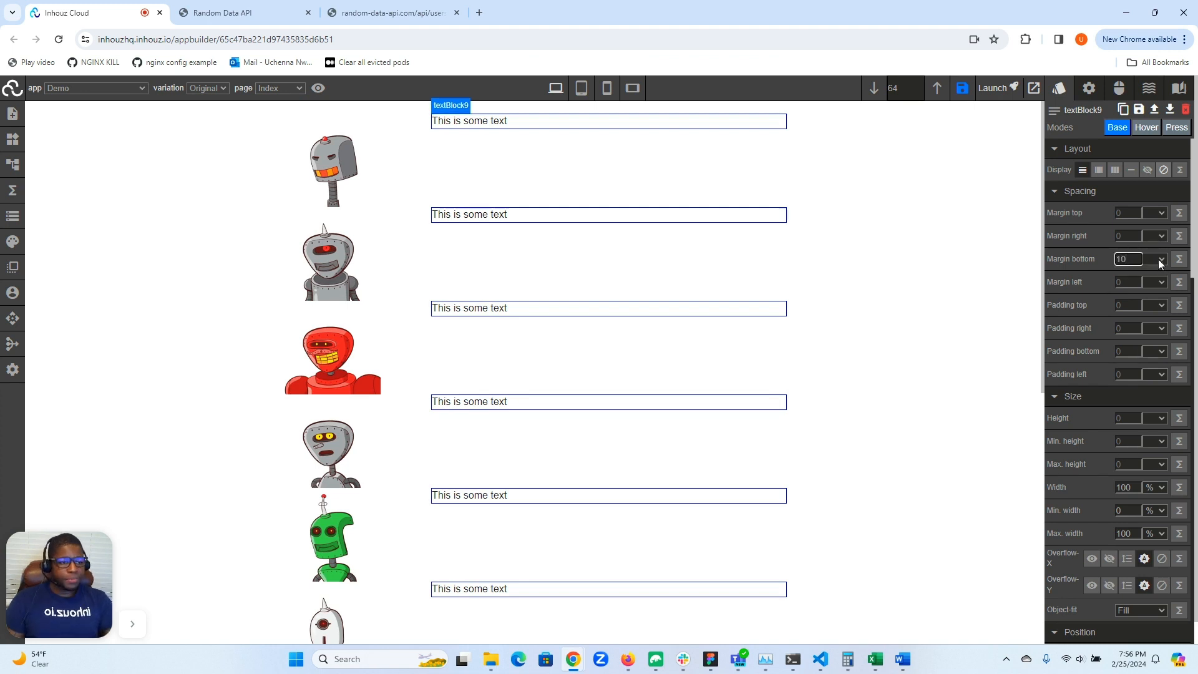
click(1155, 279)
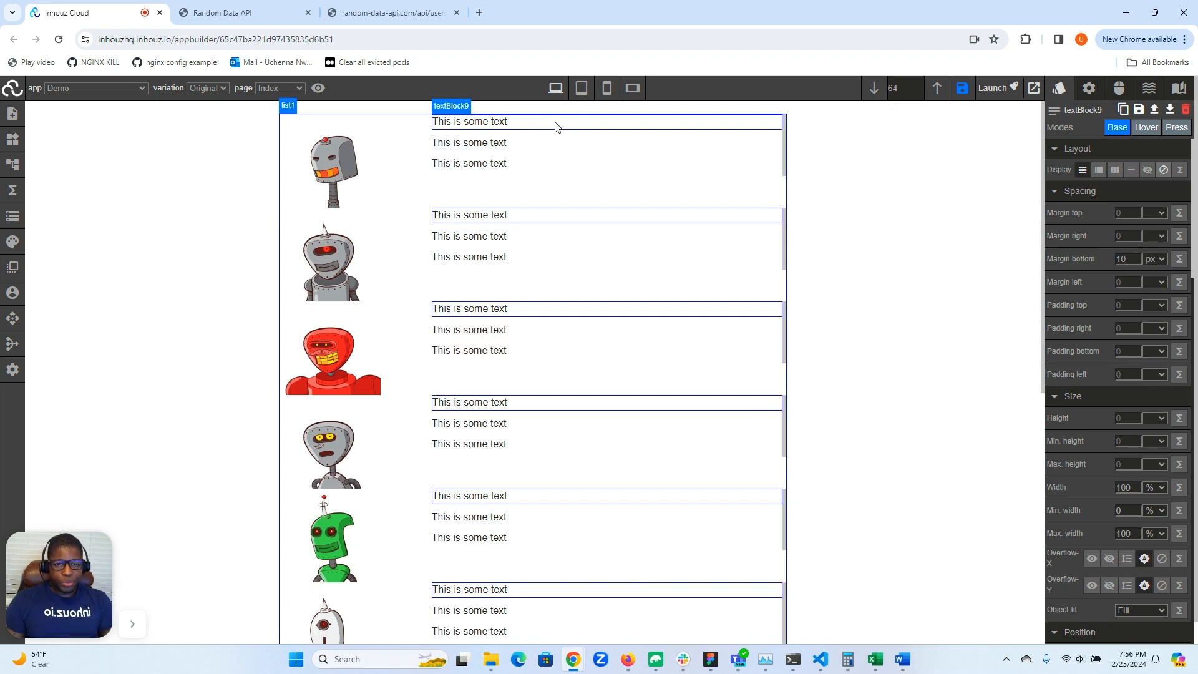
Step: Clear the height value and its unit on the div that holds the text blocks
click(536, 177)
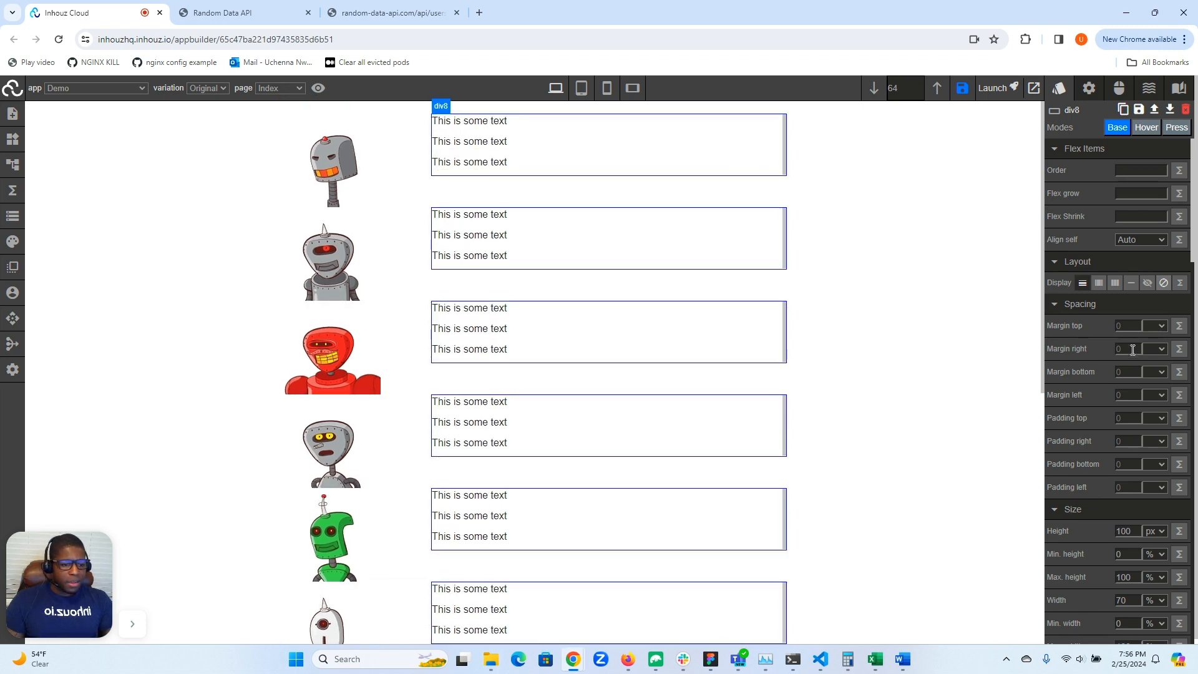
scroll(1145, 352, down, 3)
double_click(1135, 345)
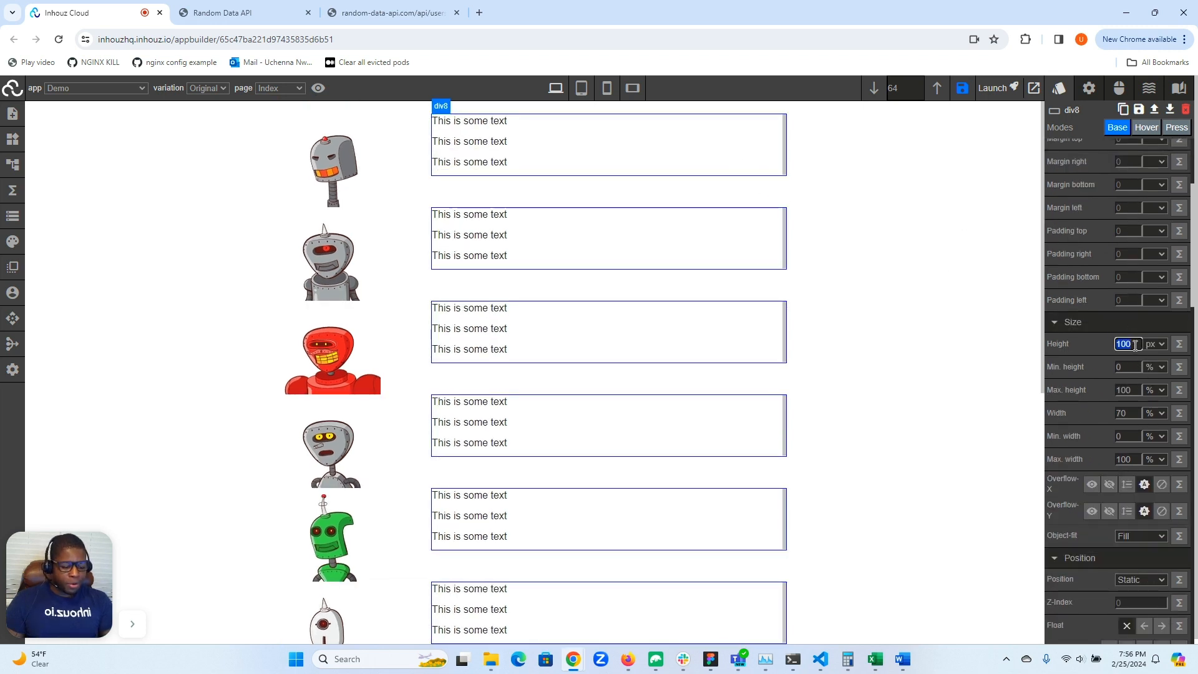
key(BackSpace)
click(1155, 344)
click(1155, 361)
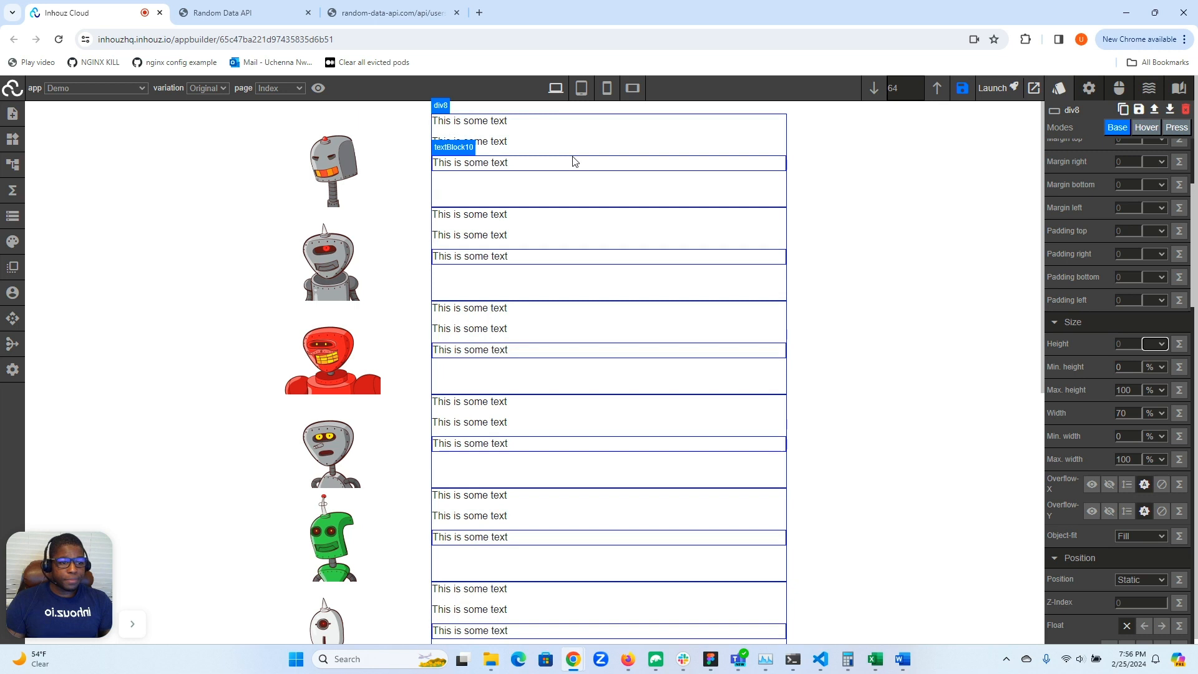
Step: Check the userList field names in the live app data and turn on useDynamicText for the first text block
click(532, 125)
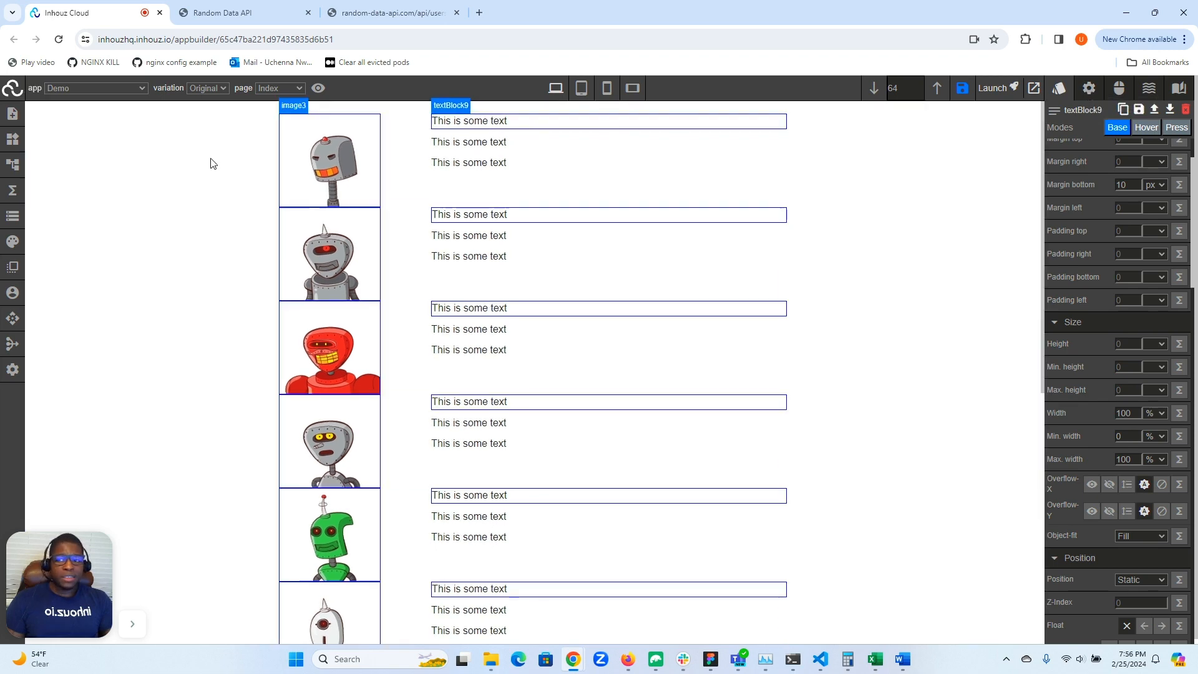
click(12, 217)
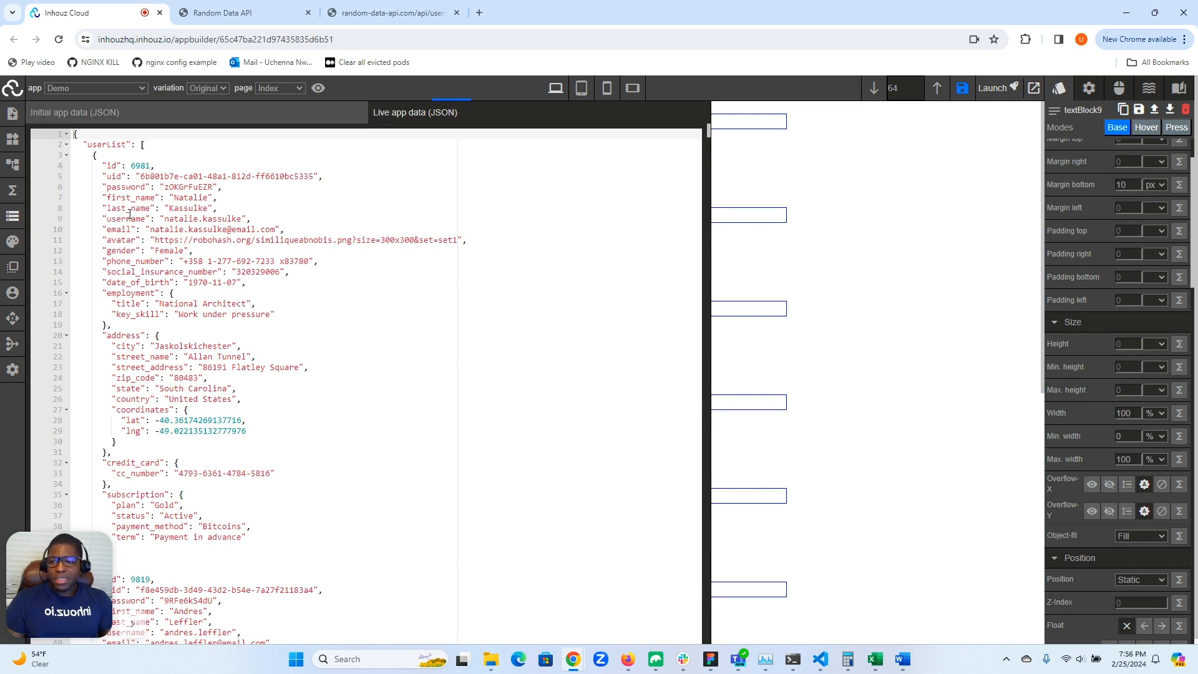
click(13, 217)
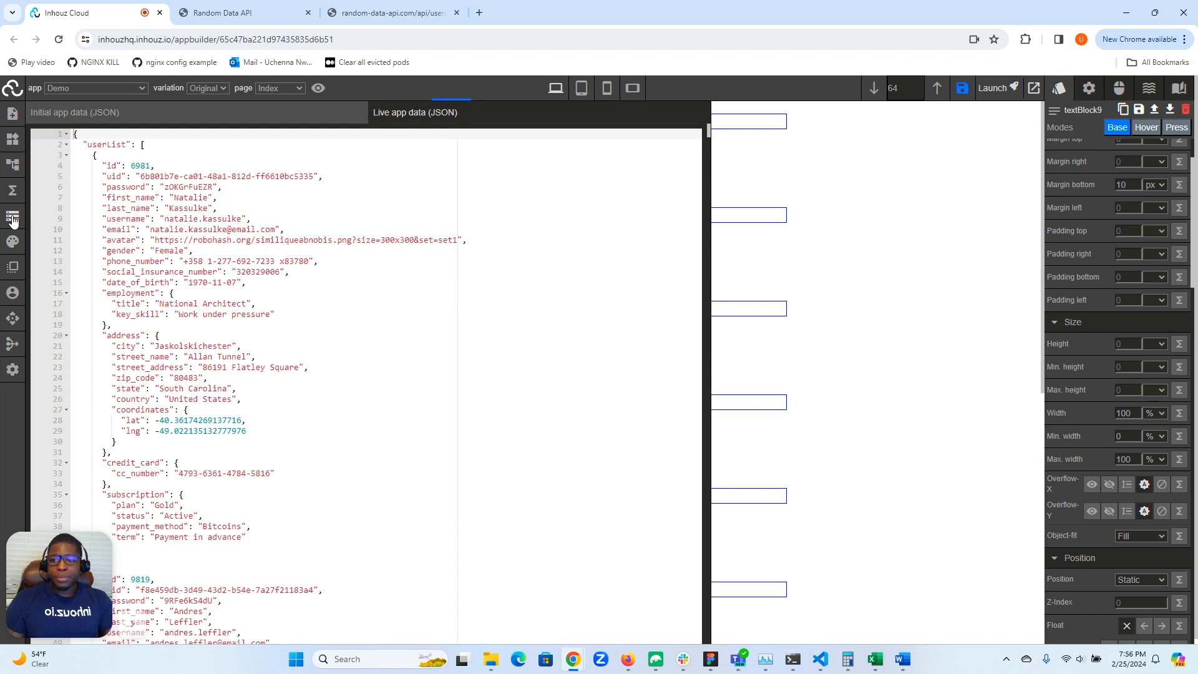
scroll(1108, 151, up, 2)
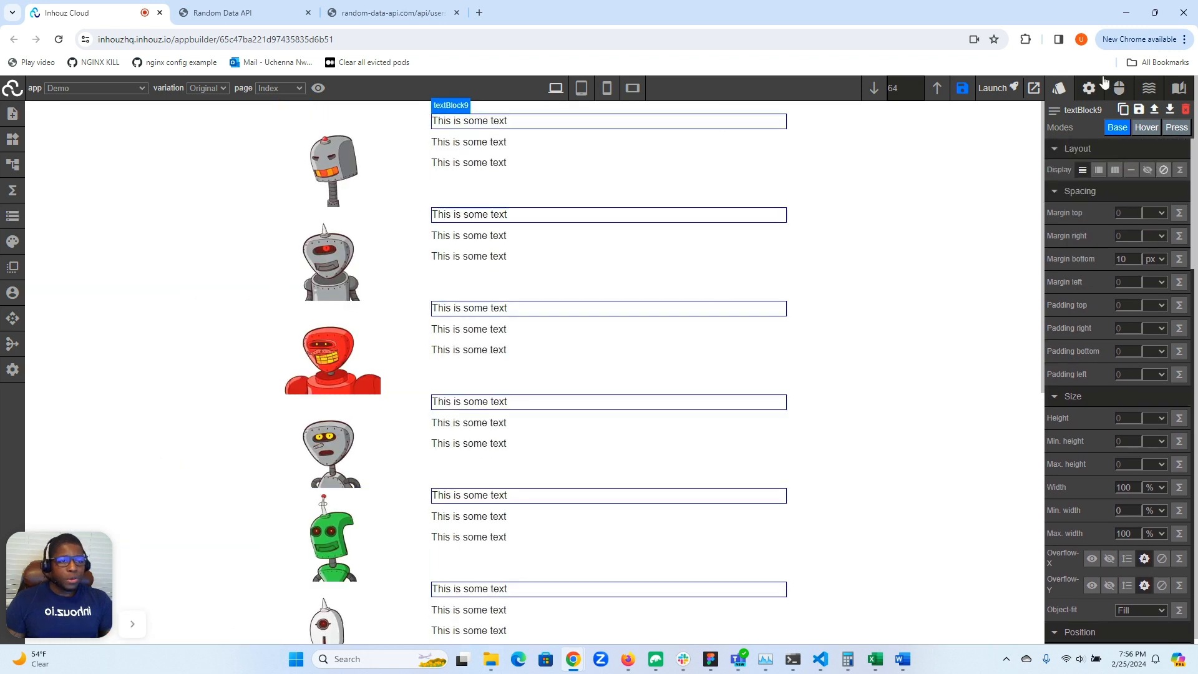
click(1088, 88)
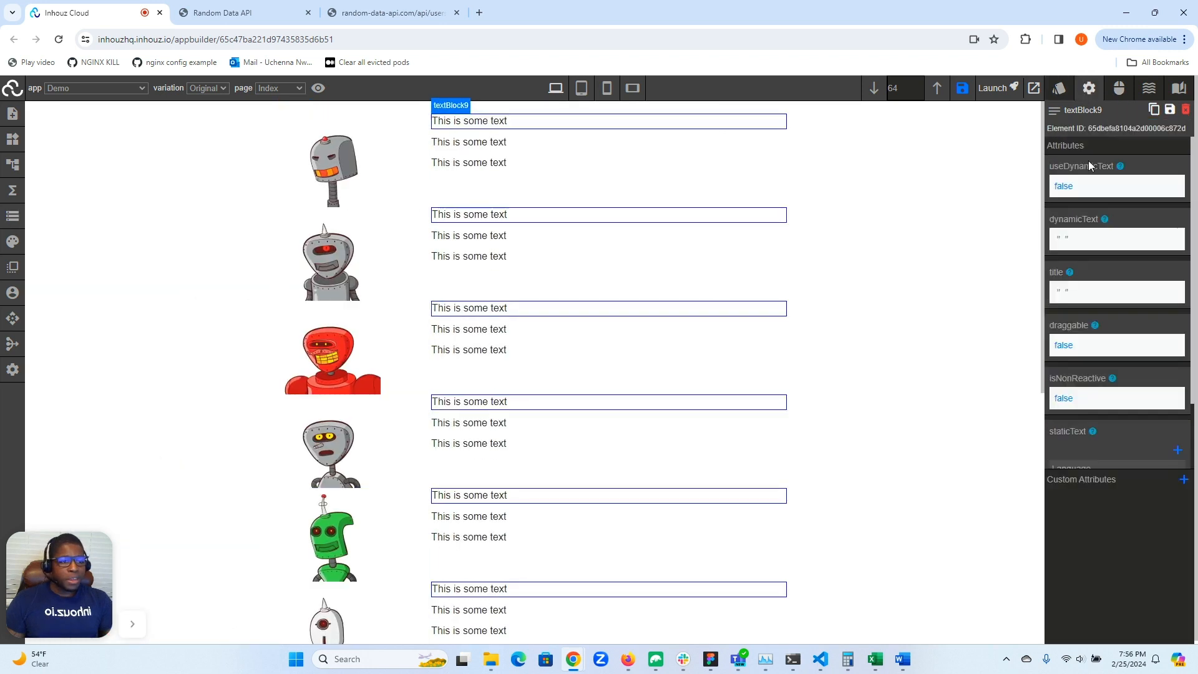
click(1065, 190)
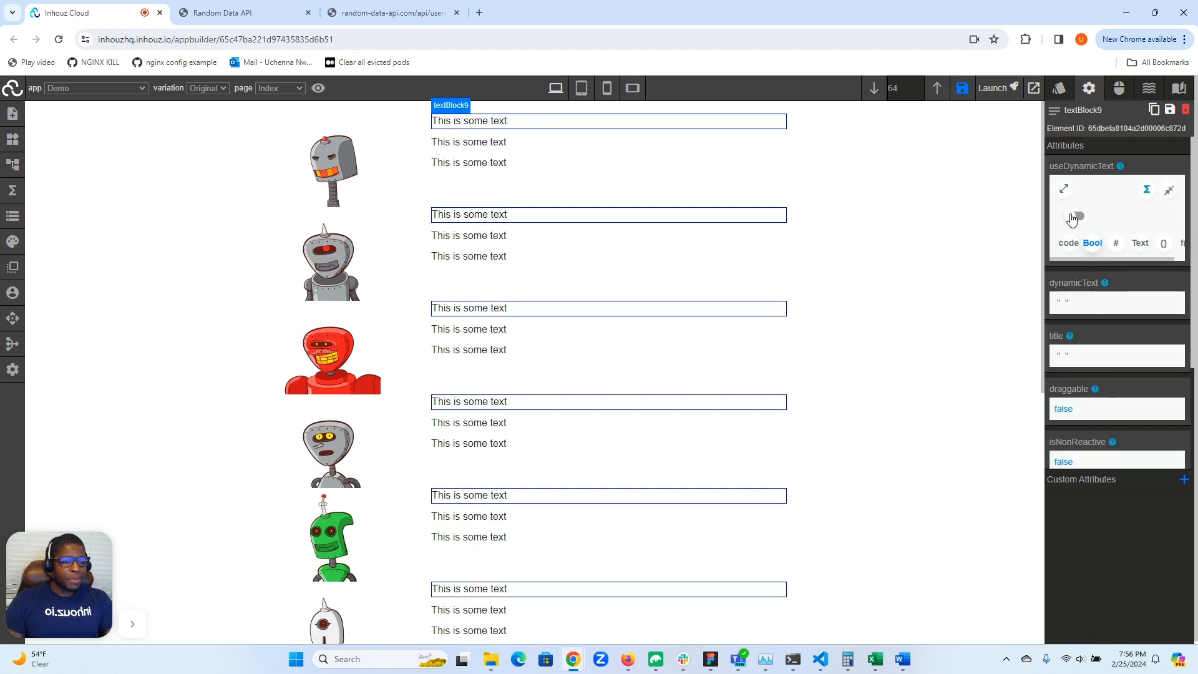
click(1076, 215)
click(1167, 195)
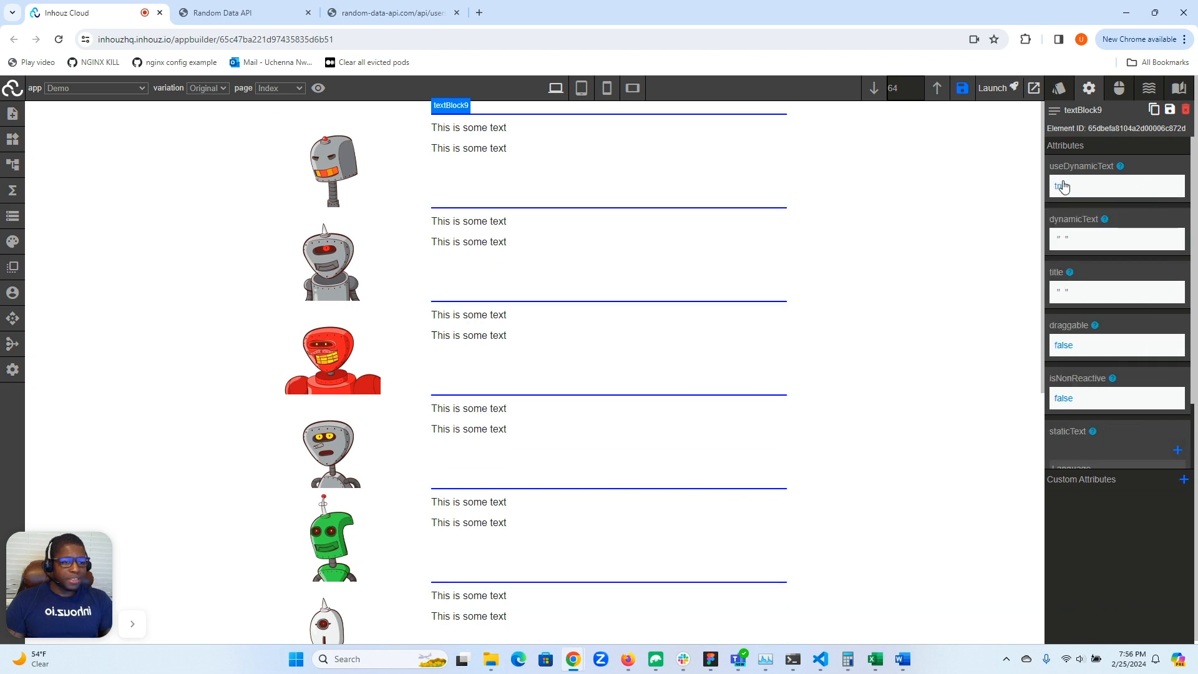
Step: Switch the first text block's dynamicText to code in the expanded editor and enter the template literal `${PARAMETER.listItemData.first_name}`
click(1063, 243)
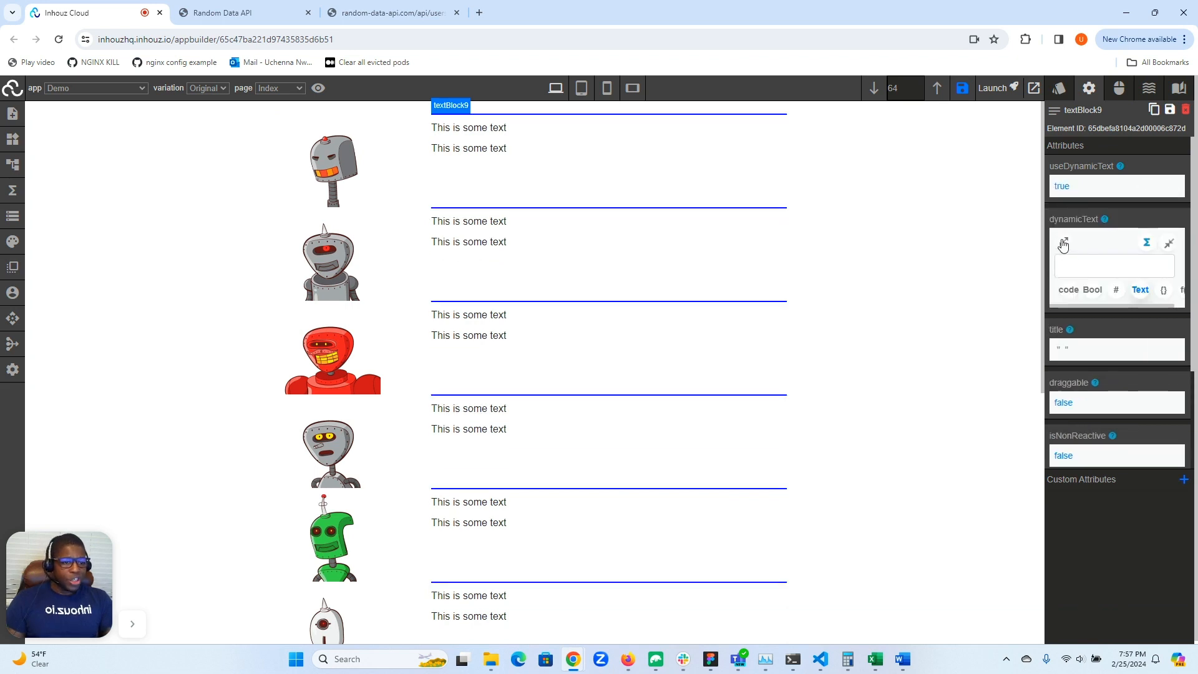
click(1065, 242)
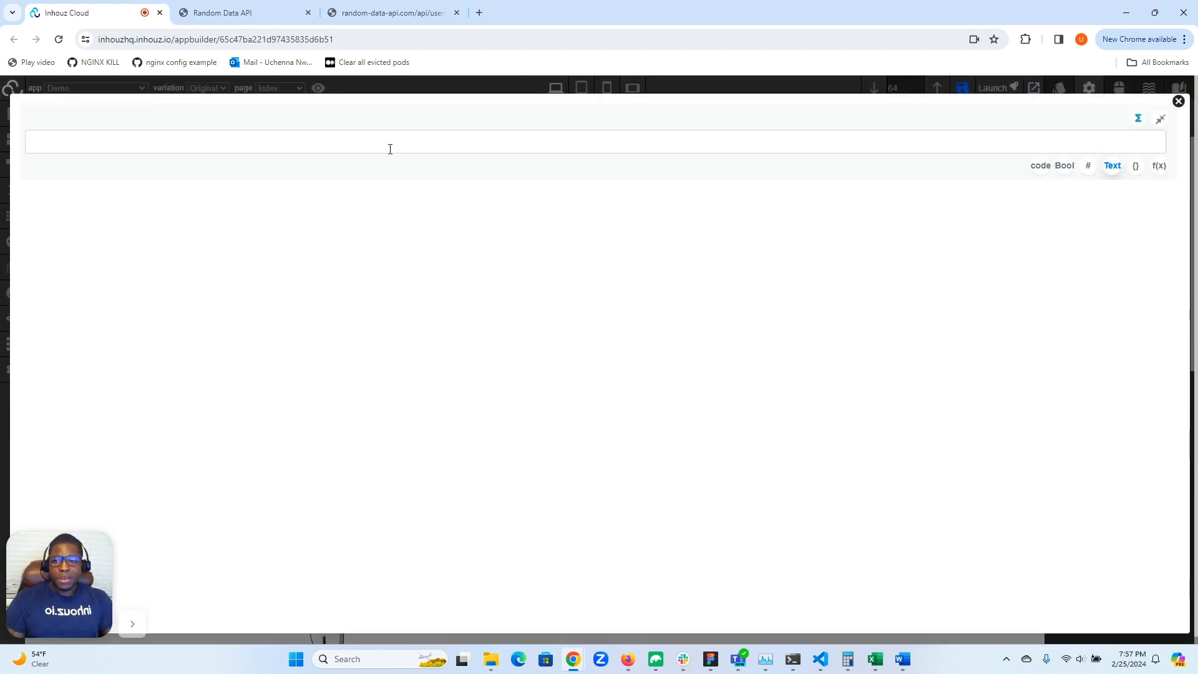
click(1038, 166)
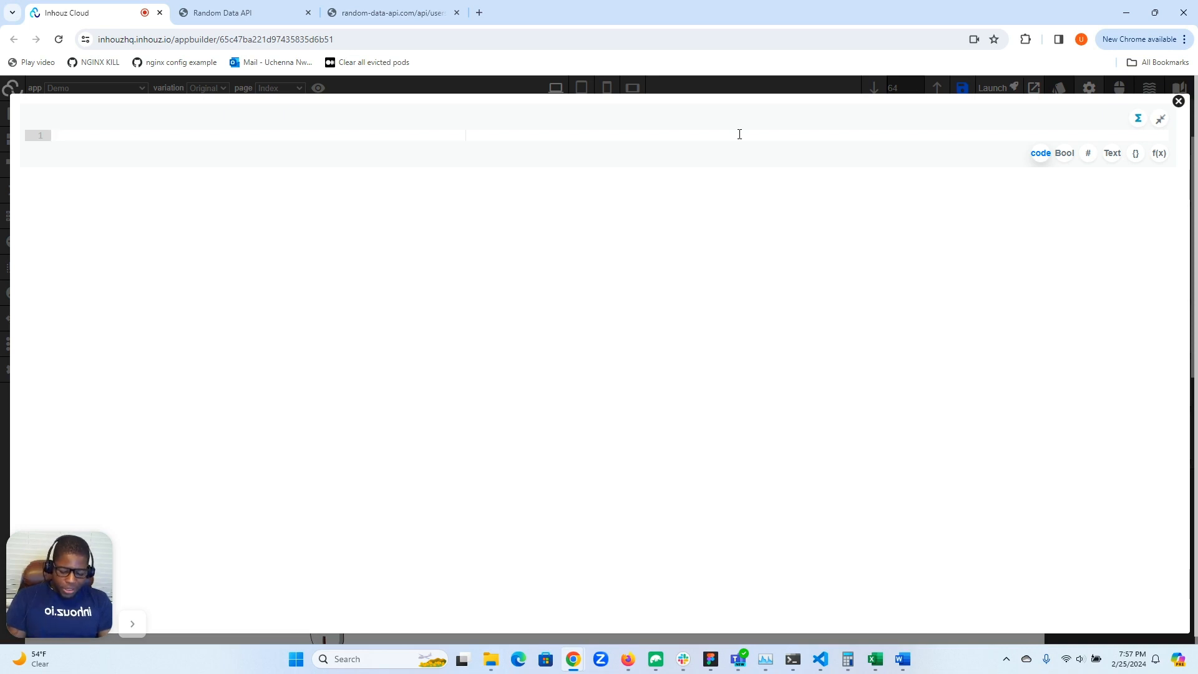
text(`$)
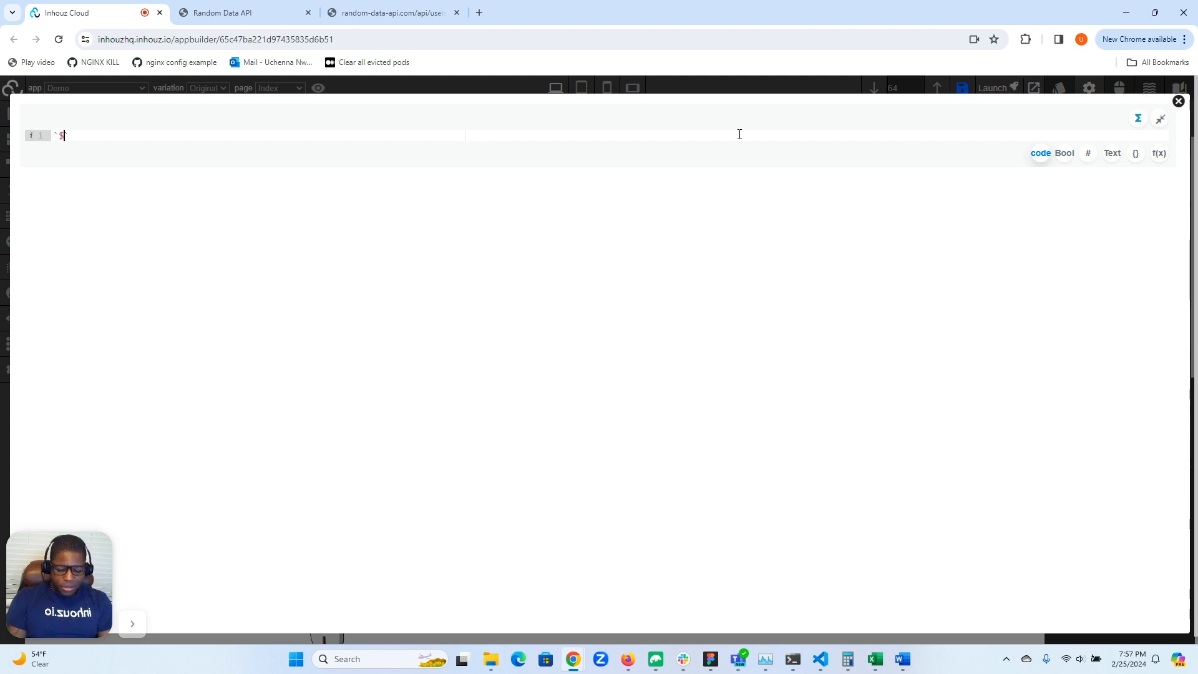
text({})
text(PARAMETER)
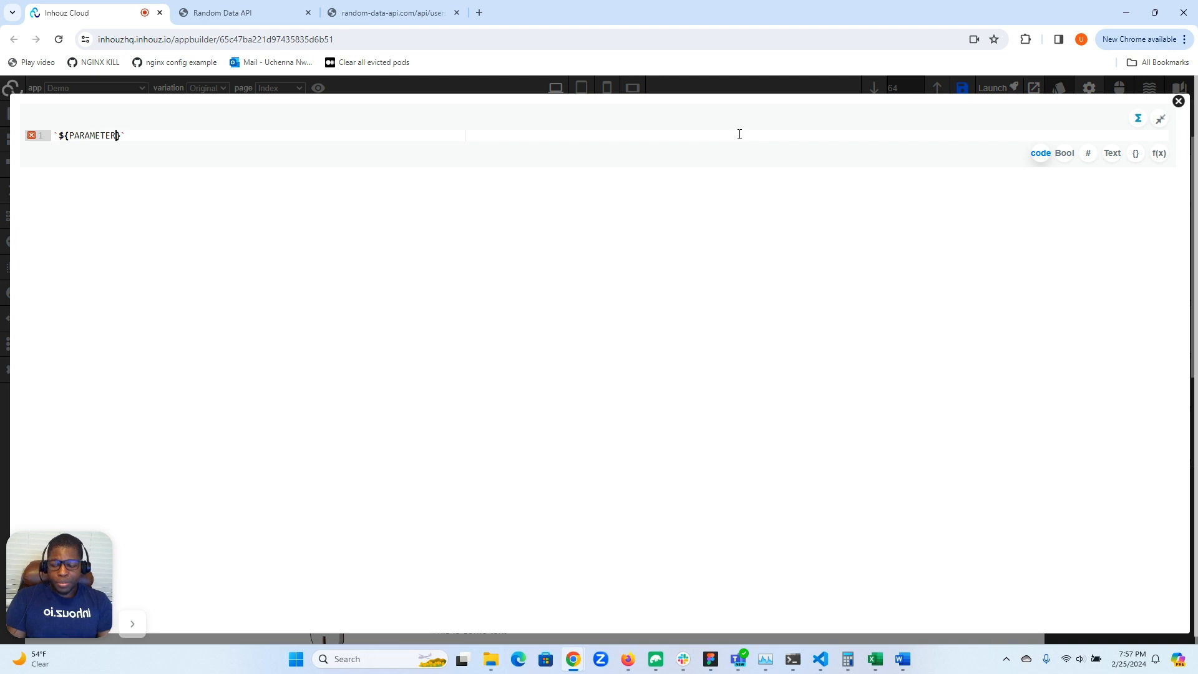
text(.LI)
key(BackSpace)
key(BackSpace)
text(listItemData)
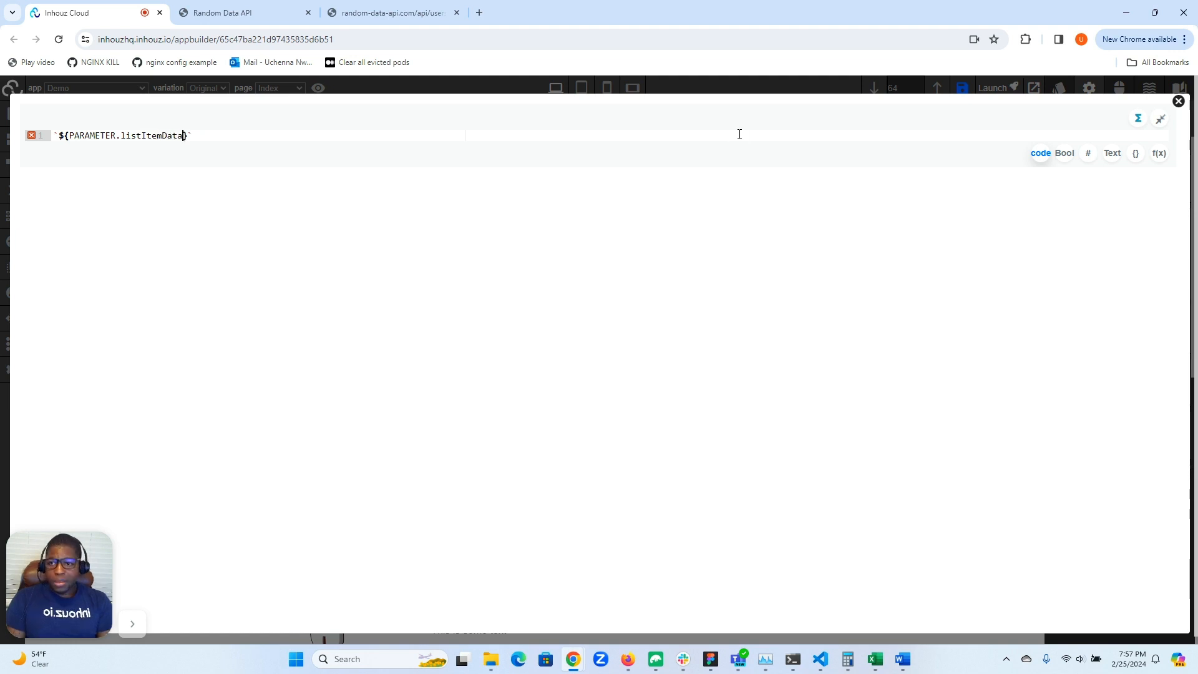
text(.first_name})
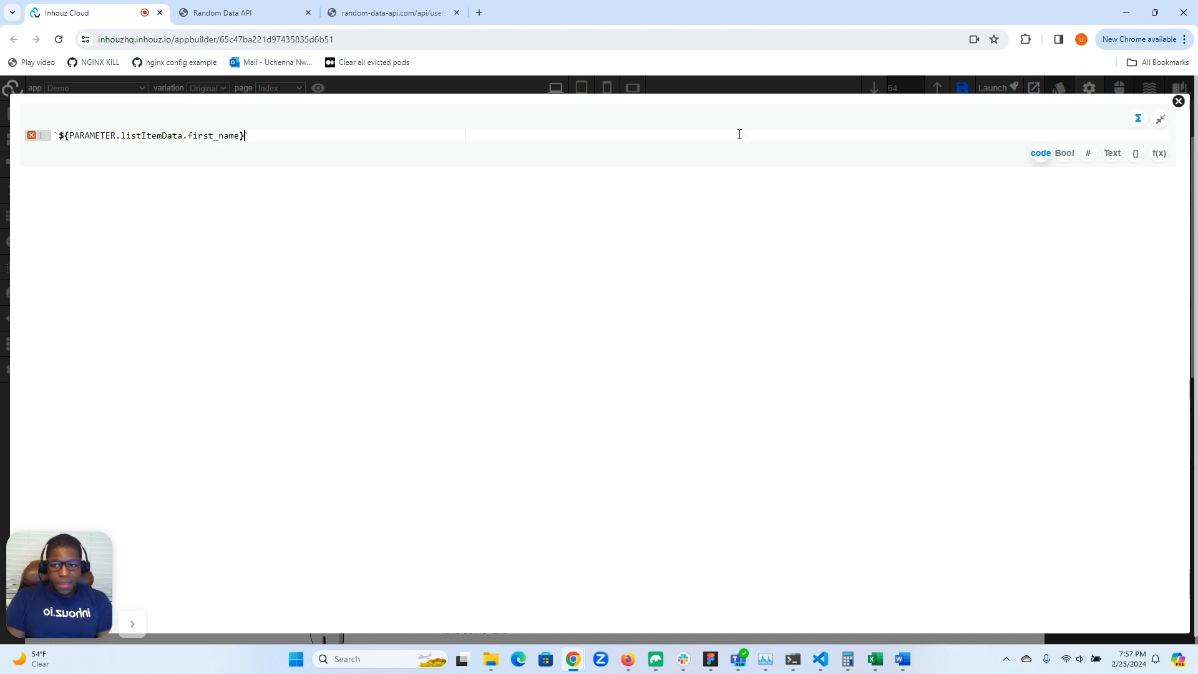
Step: Extend the template literal with a space, ${PARAMETER.listItemData.last_name} and a closing .trim(), and close the expanded editor
text( ${)
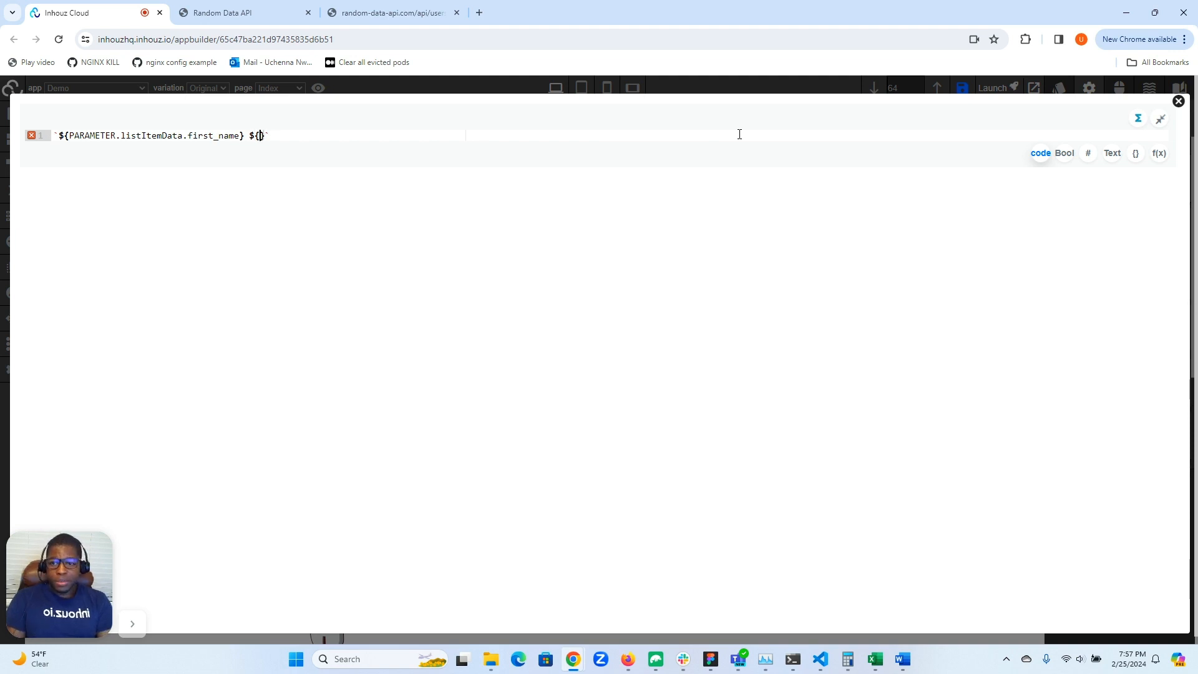
text(PARAMETER.listItem)
text(ta)
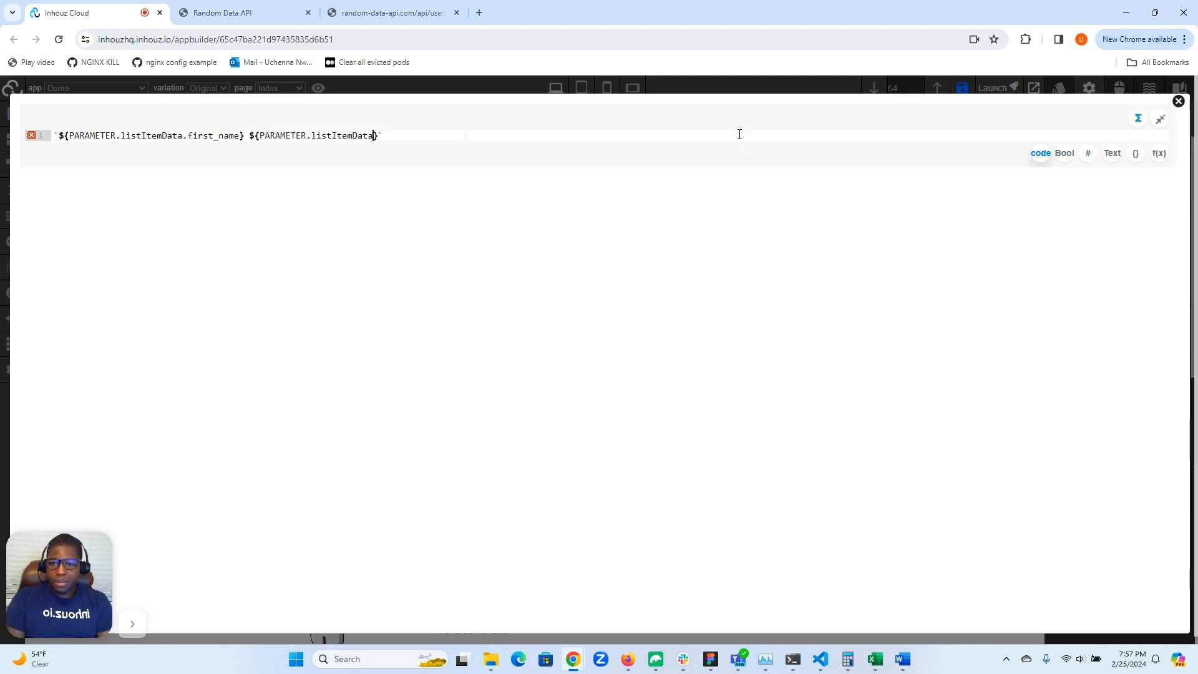
text(.last_name)
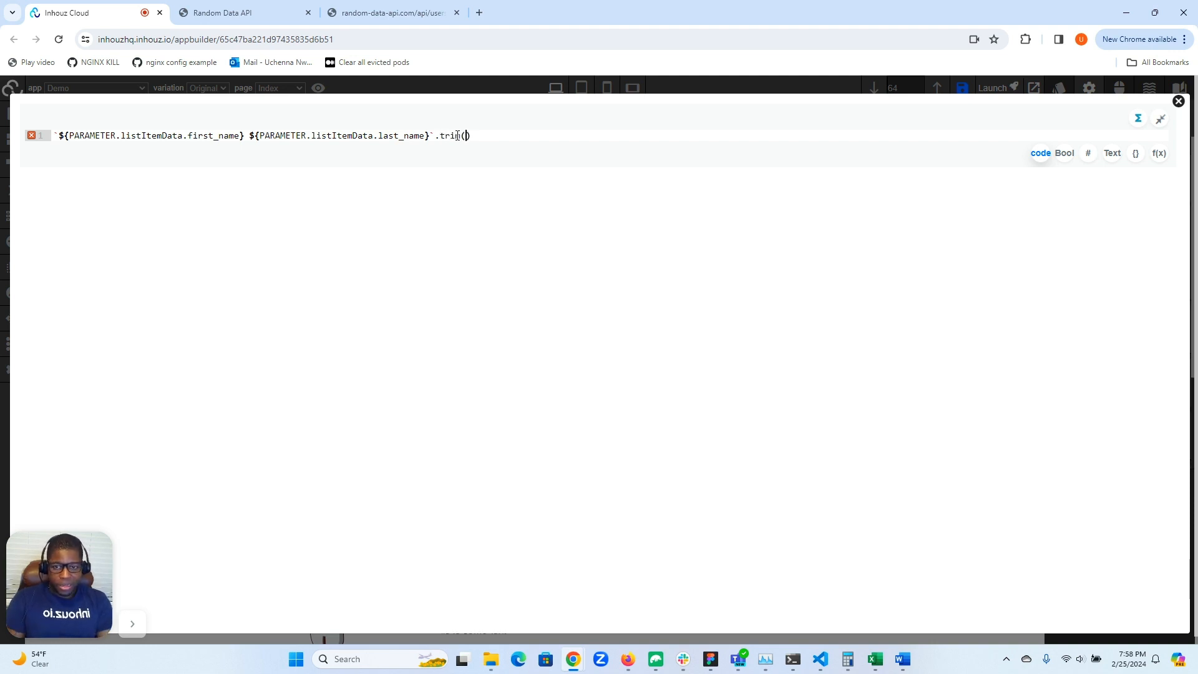
click(1179, 101)
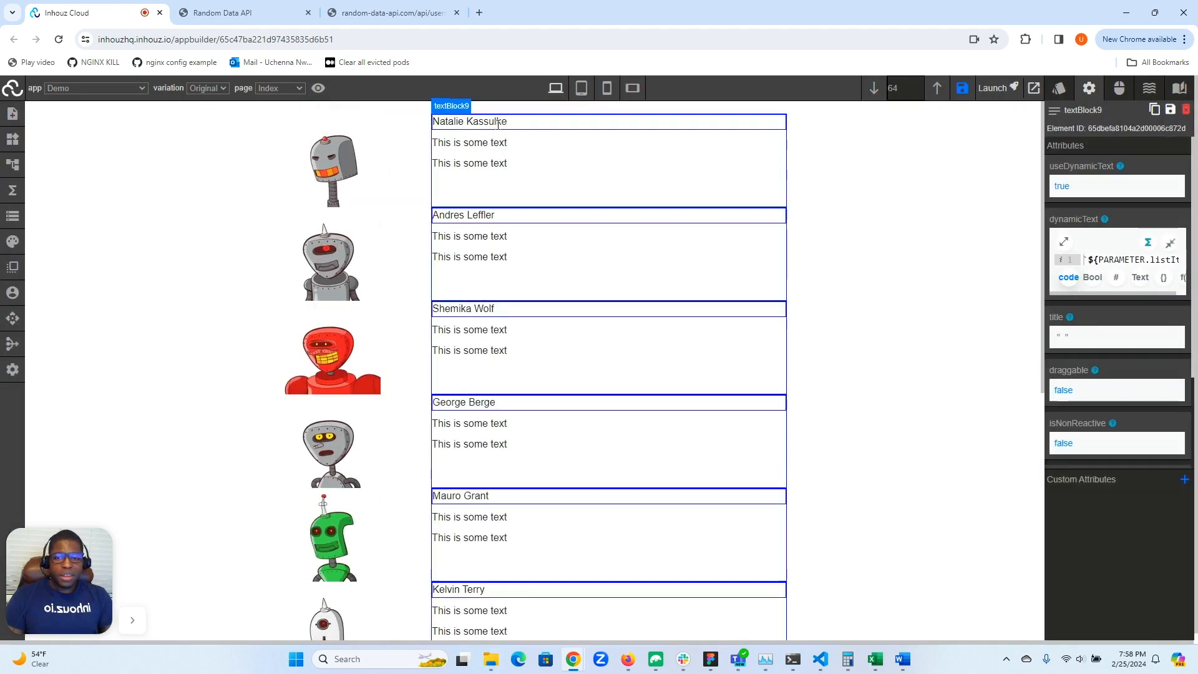
Step: Set the second text block's dynamicText to the code expression PARAMETER.listItemData.email
click(496, 143)
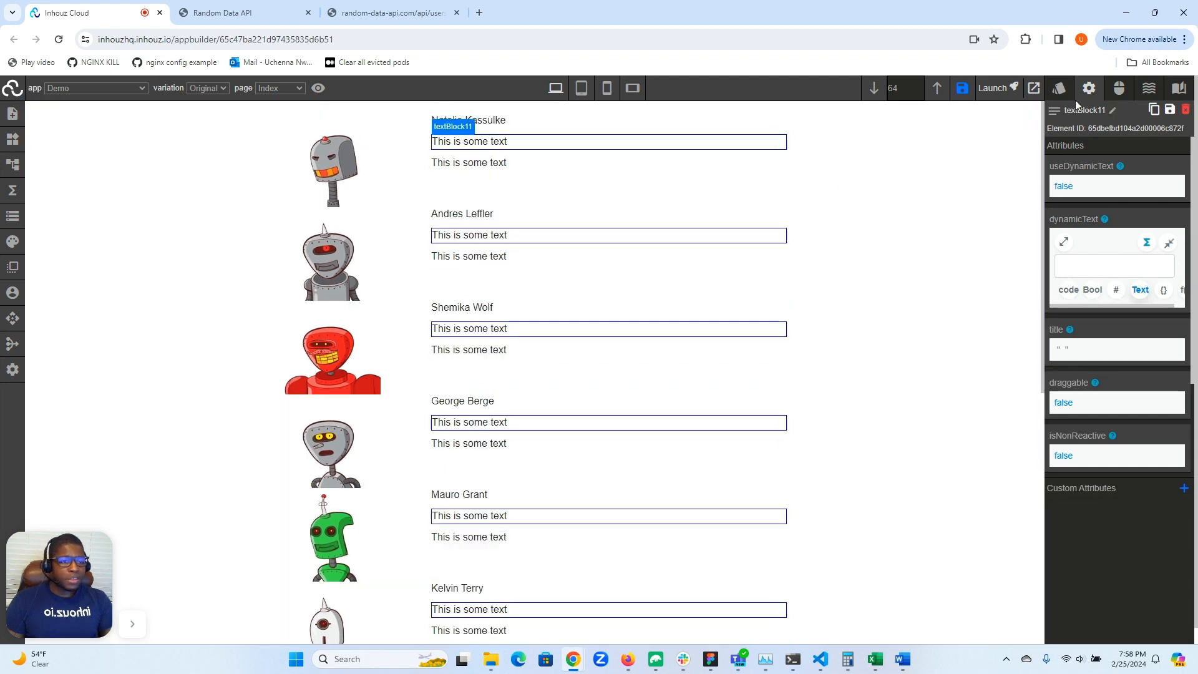
click(1063, 242)
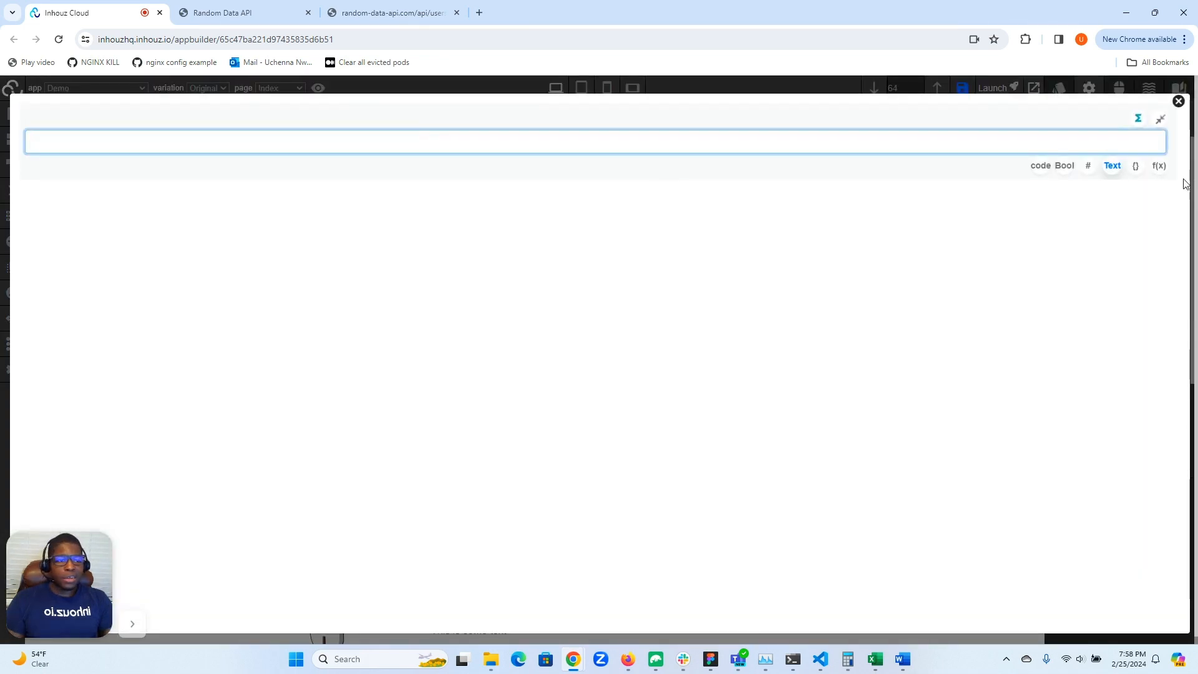
click(1040, 166)
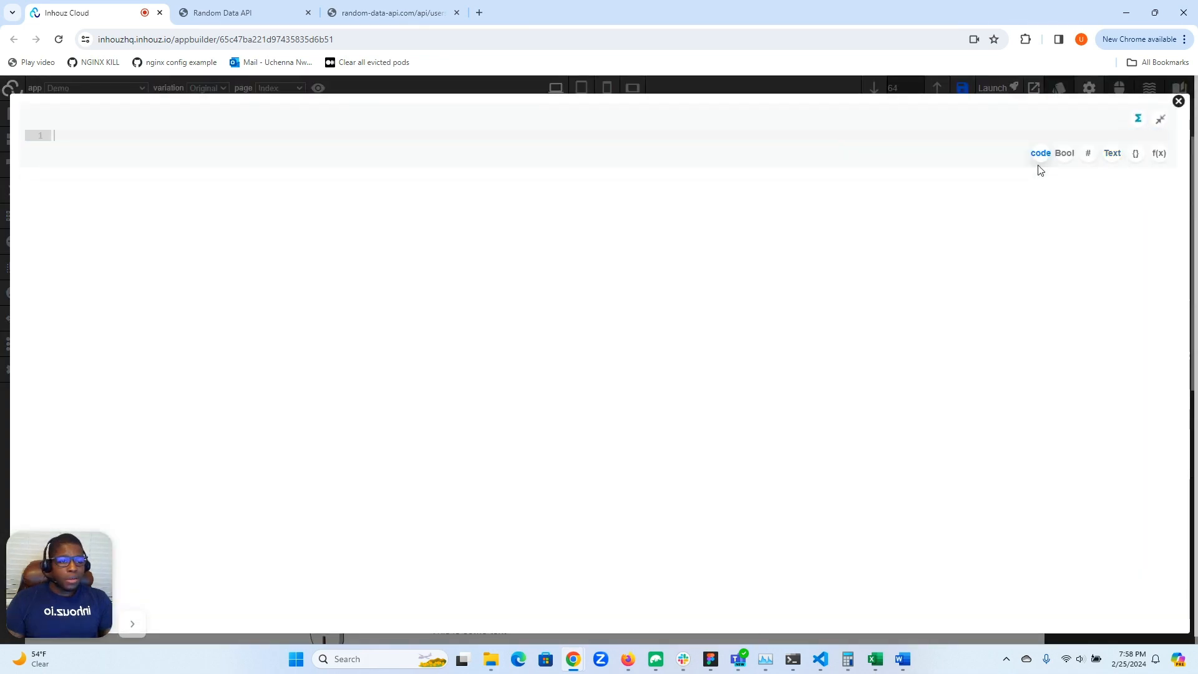
click(831, 135)
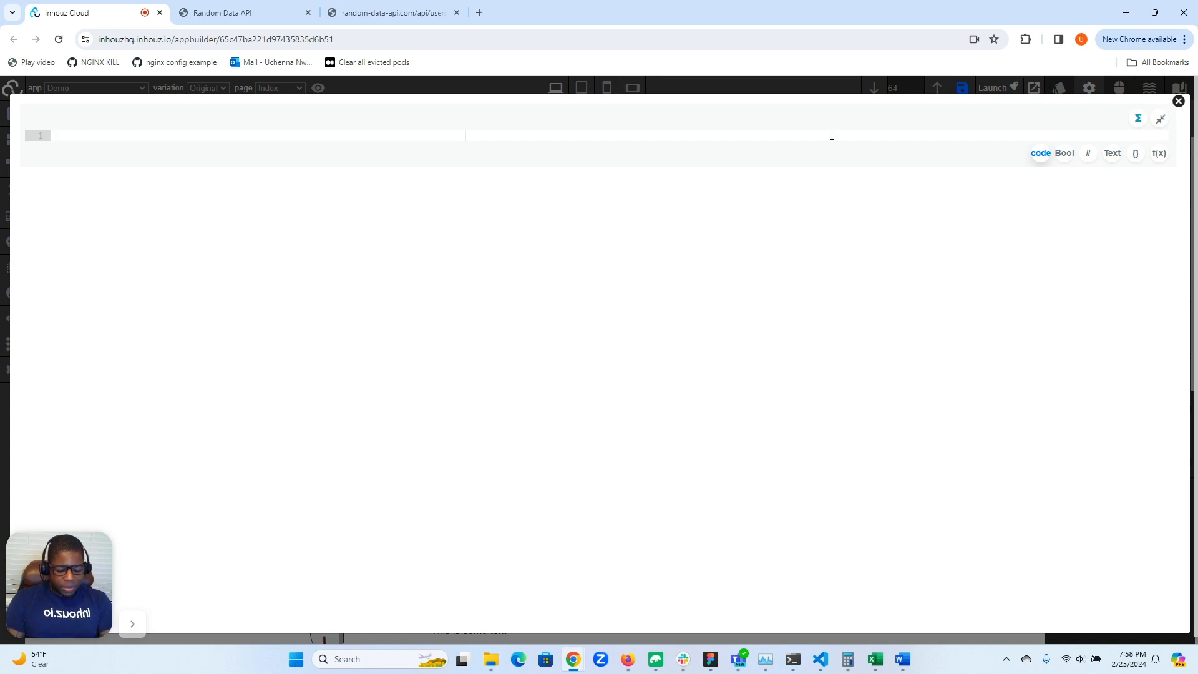
text(PARAMETER.listItemD)
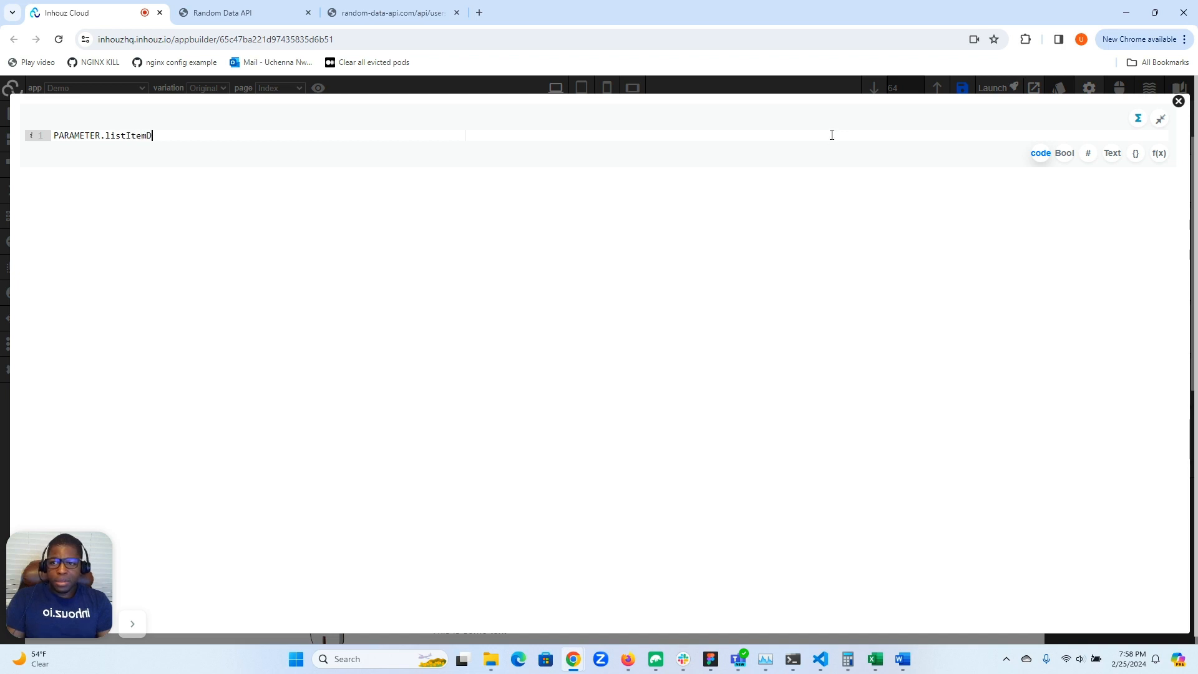
text(ata.email)
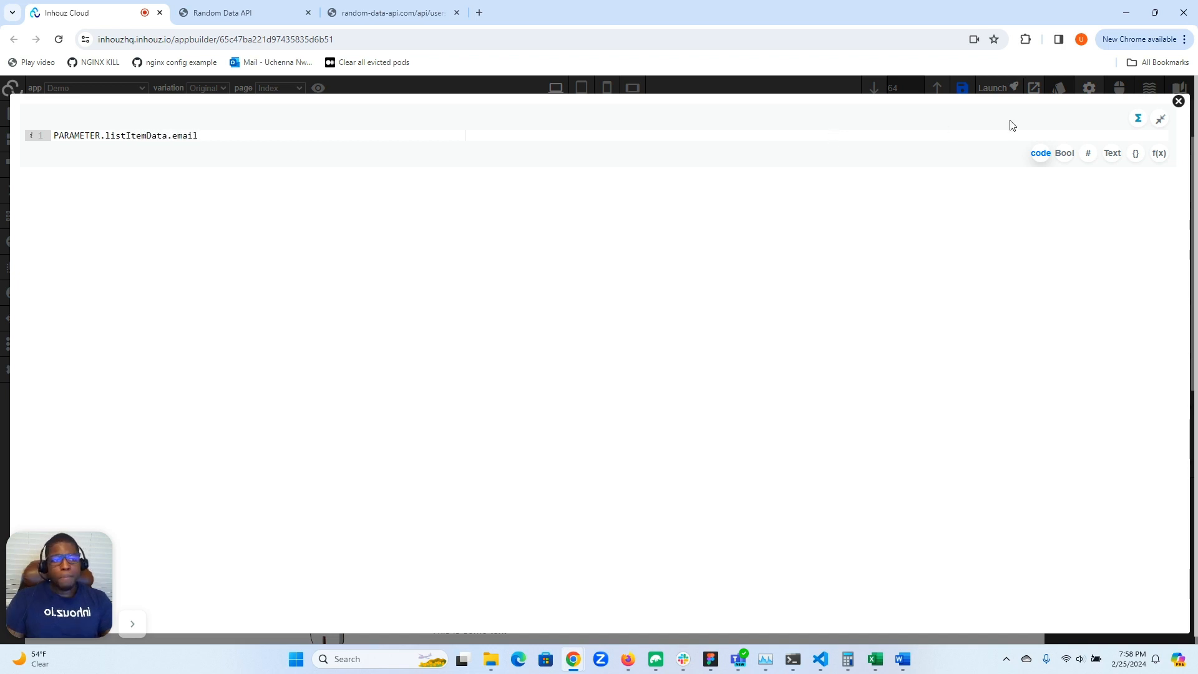
click(1178, 101)
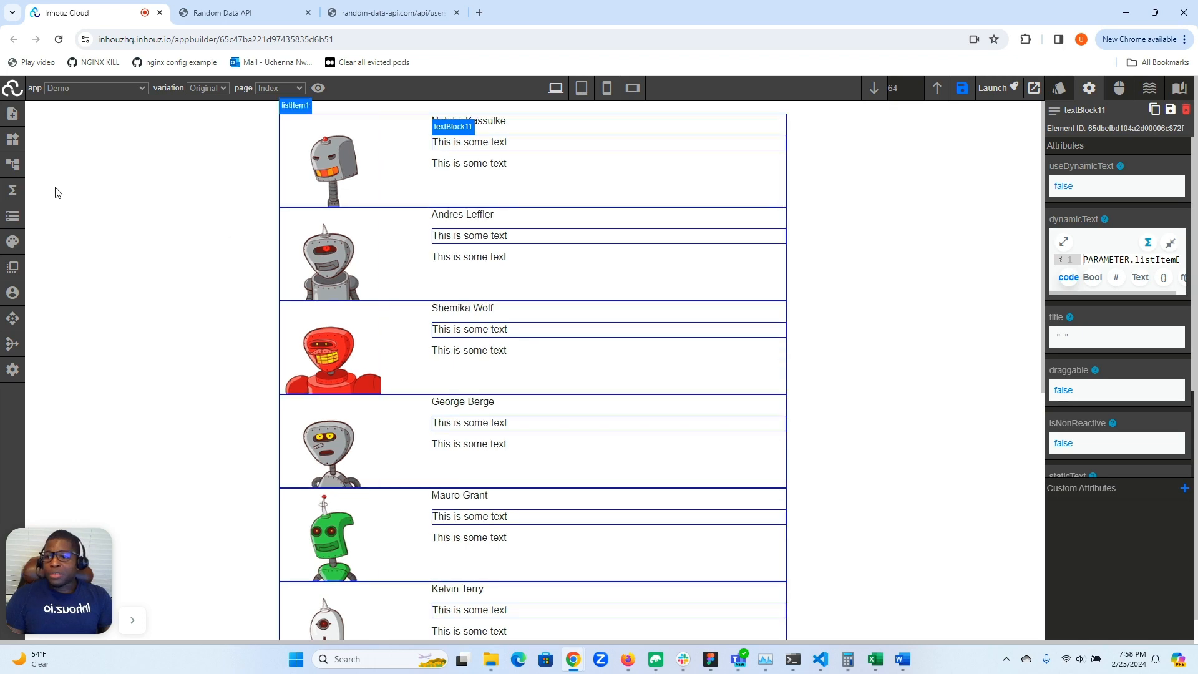
Step: Check the email field name in the live app data and re-enter PARAMETER.listItemData.email as the second text block's dynamicText in the expanded editor
click(13, 216)
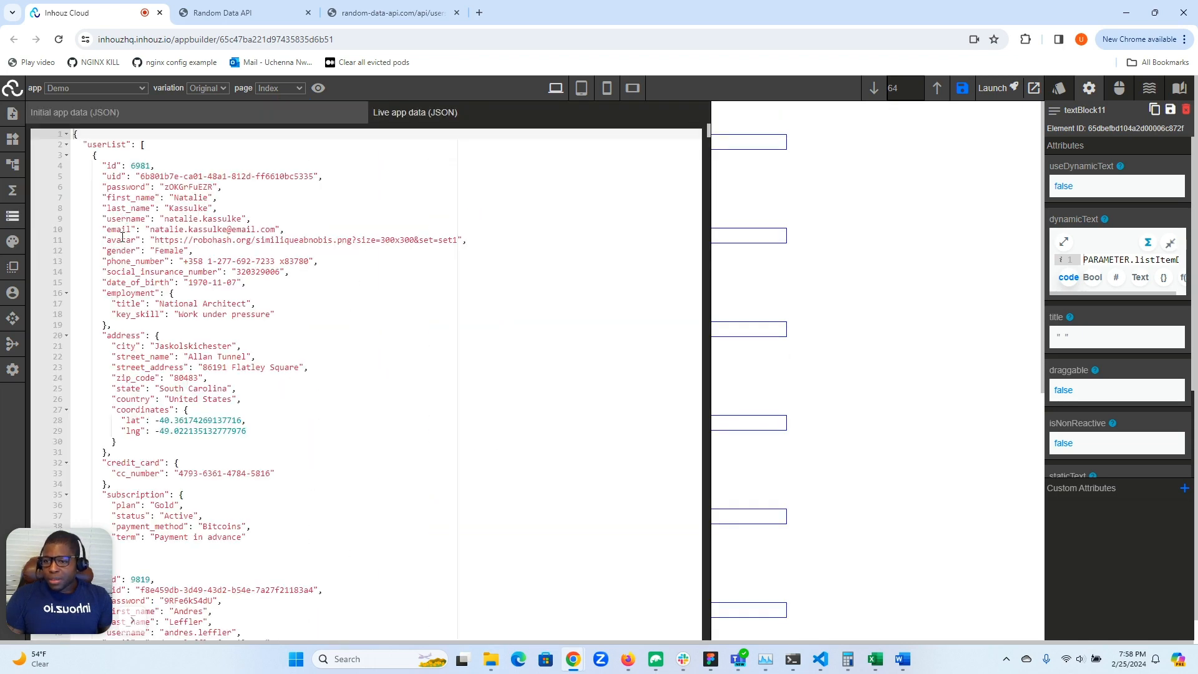
click(13, 216)
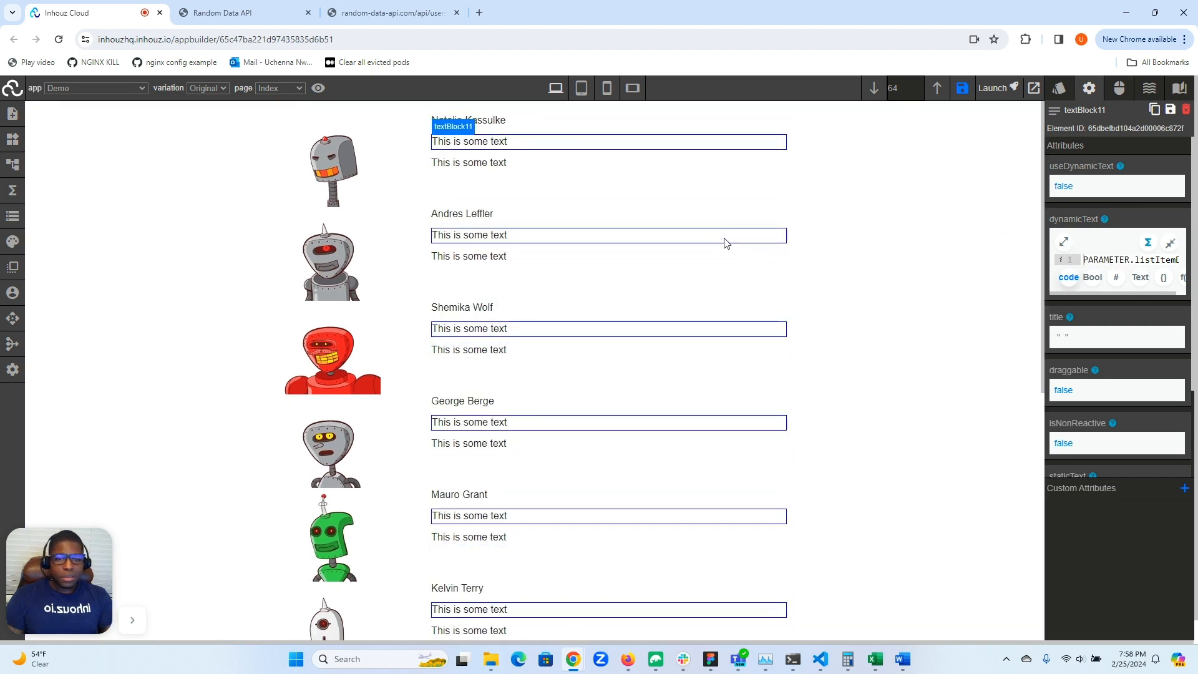
click(1066, 244)
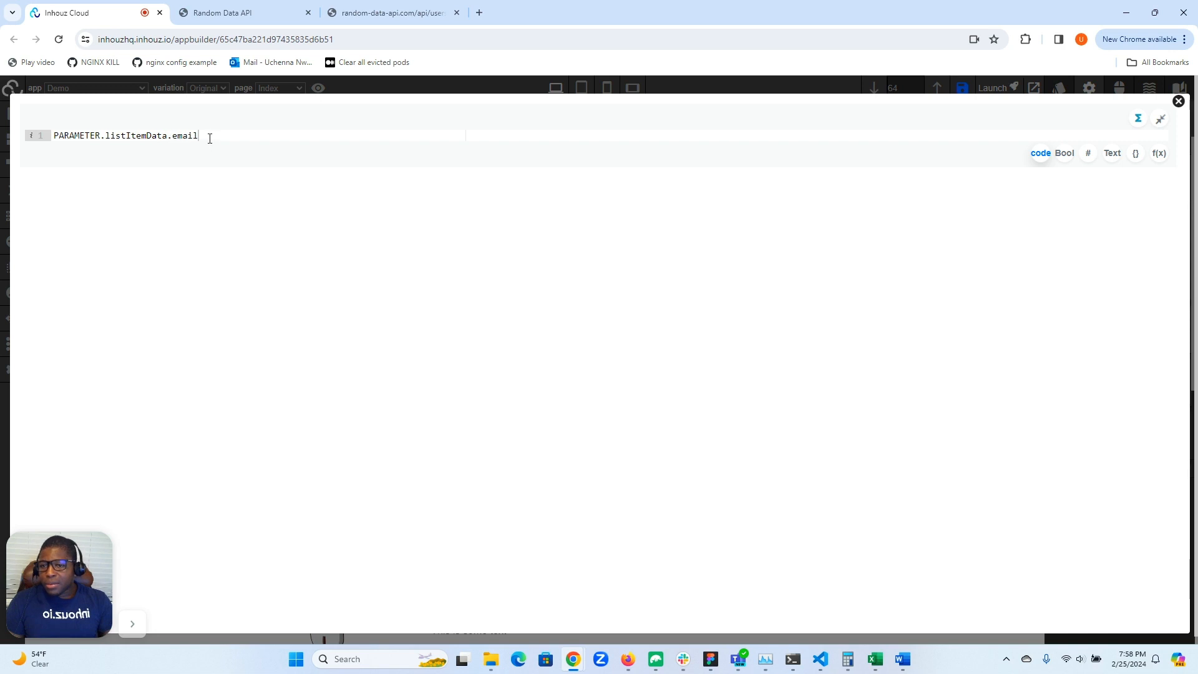
key(ctrl+shift+Left)
key(ctrl+shift+Left)
key(ctrl+shift+Left)
key(ctrl+shift+Left)
key(ctrl+shift+Left)
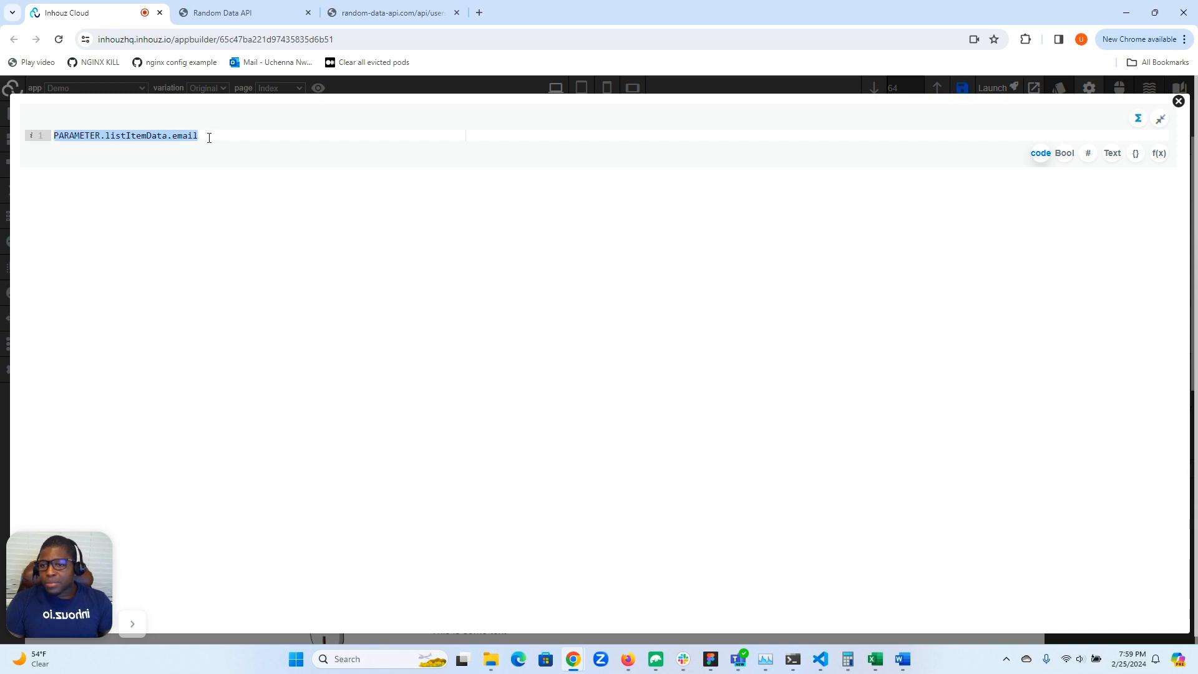
text(PARAMETER.listItem)
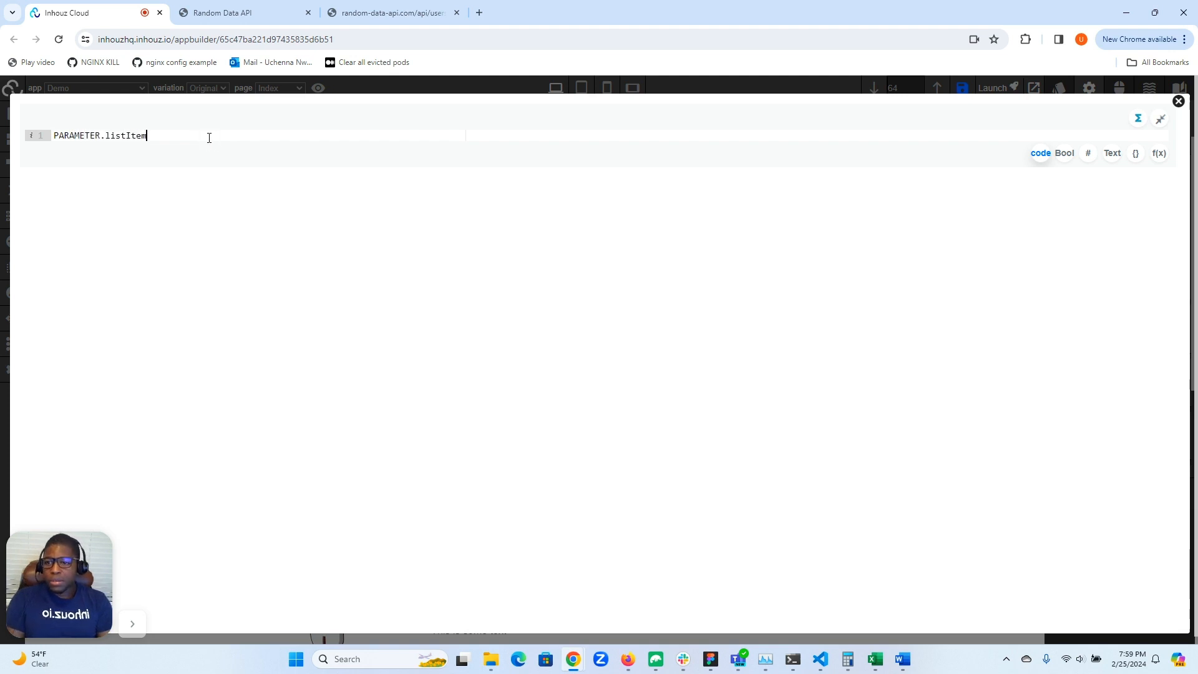
text(Data)
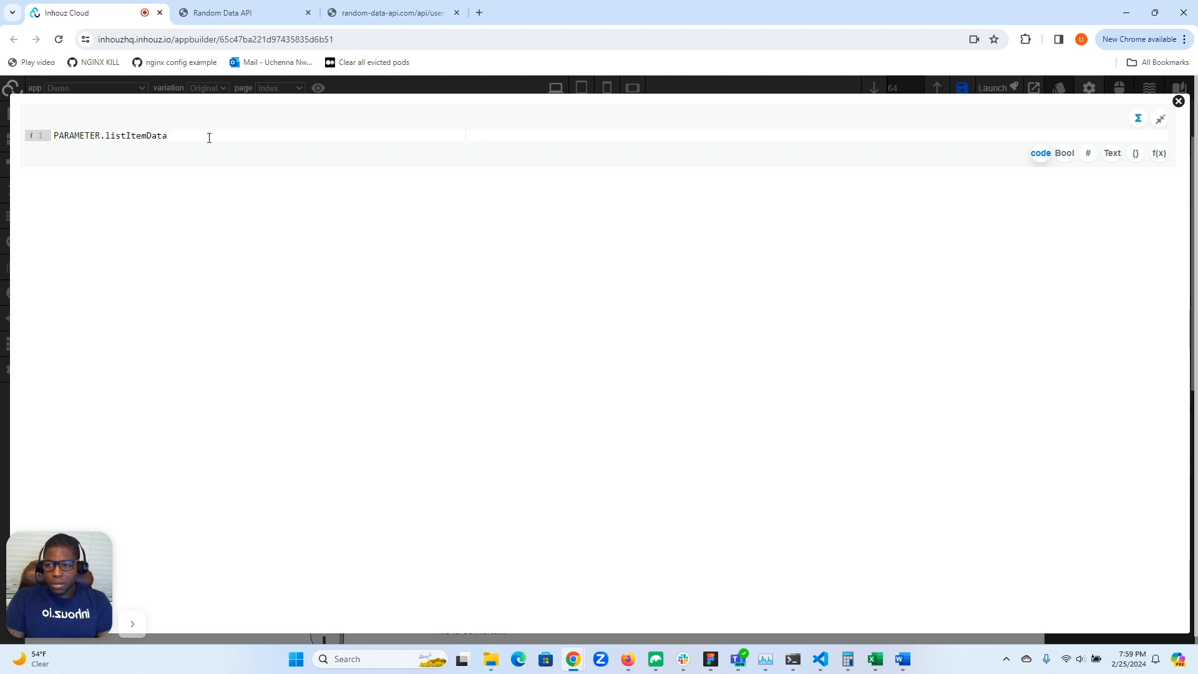
text(.email)
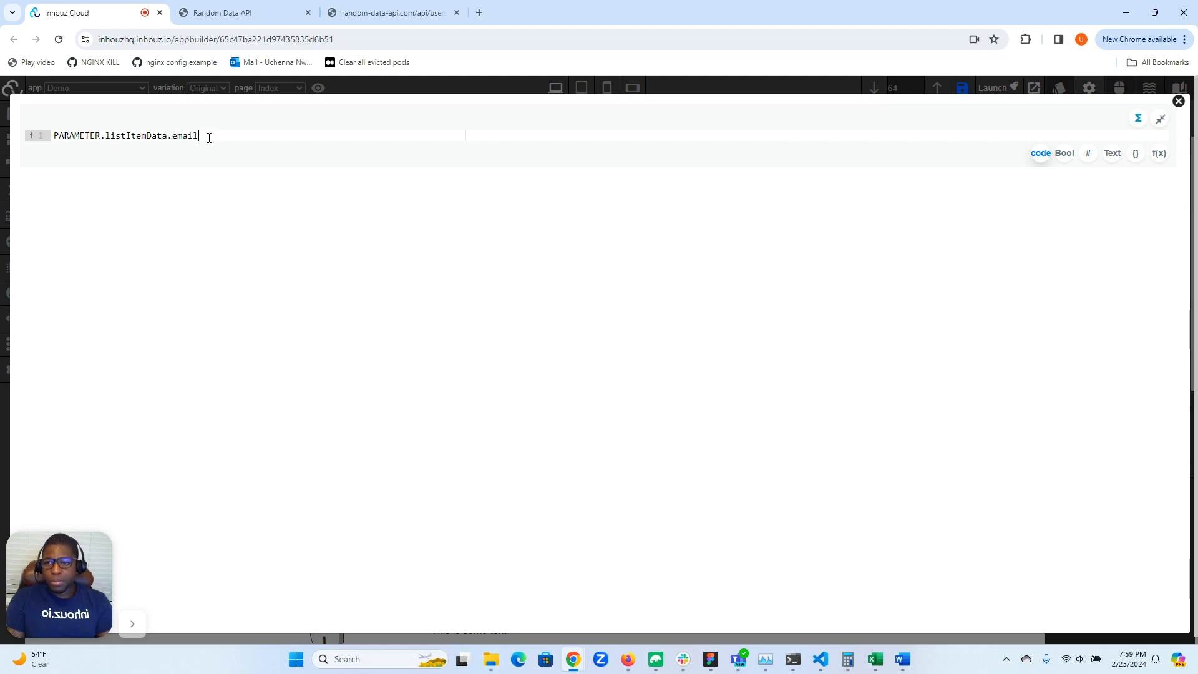
click(1178, 102)
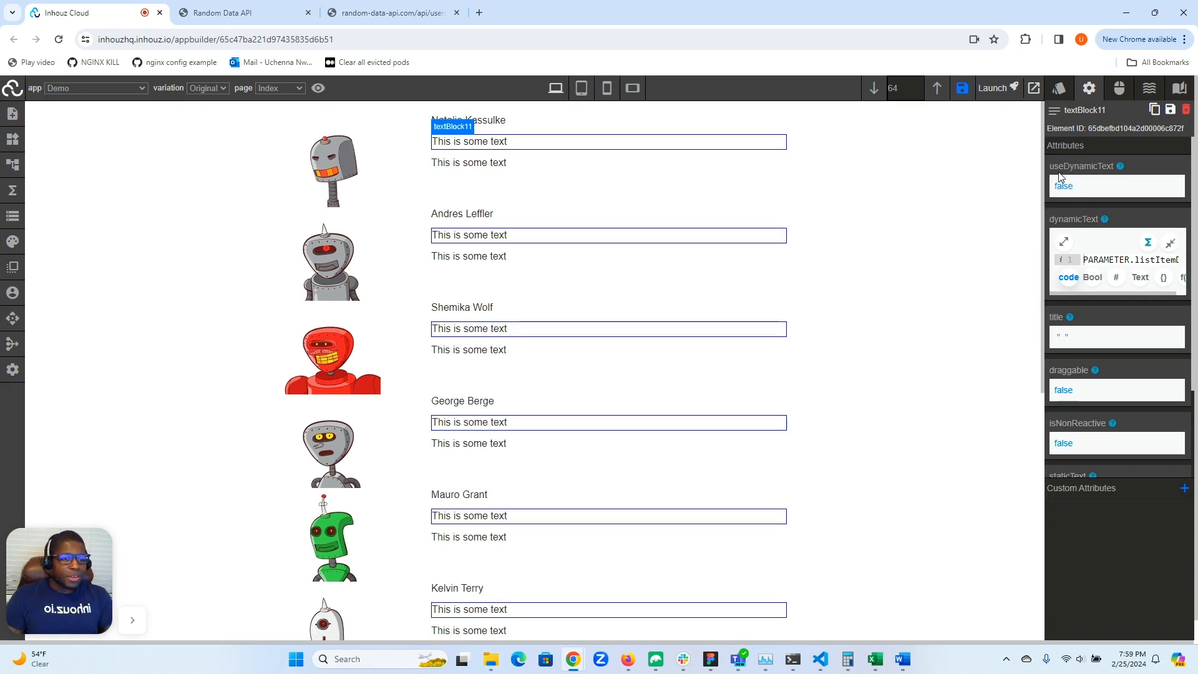
Step: Turn on useDynamicText for the second text block and collapse that attribute's editor
click(1064, 187)
click(1074, 216)
click(1170, 190)
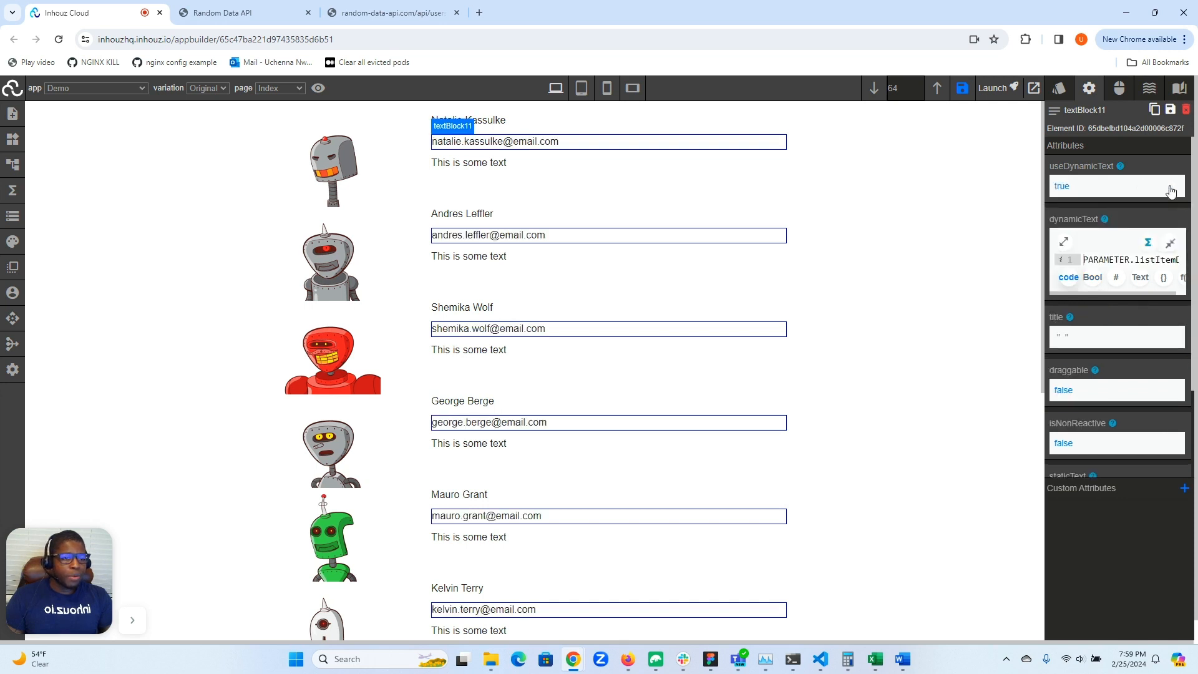
Step: Select the third text block, check the userList field names in the live app data and turn on the block's useDynamicText
click(525, 262)
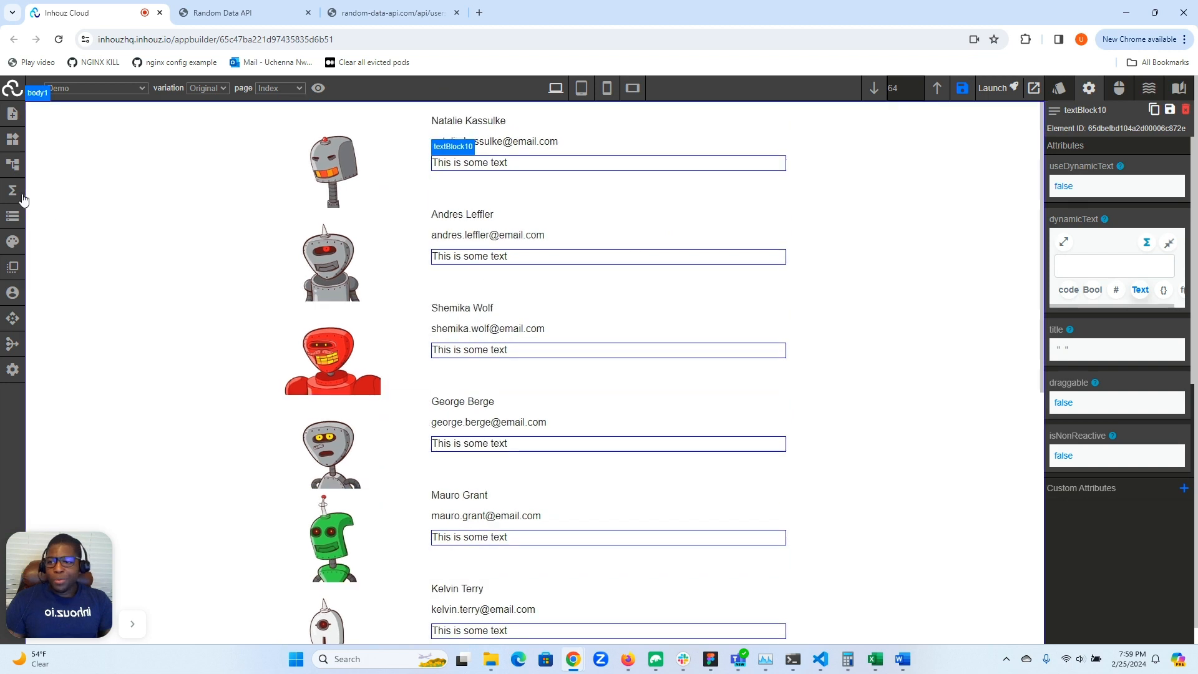
click(8, 219)
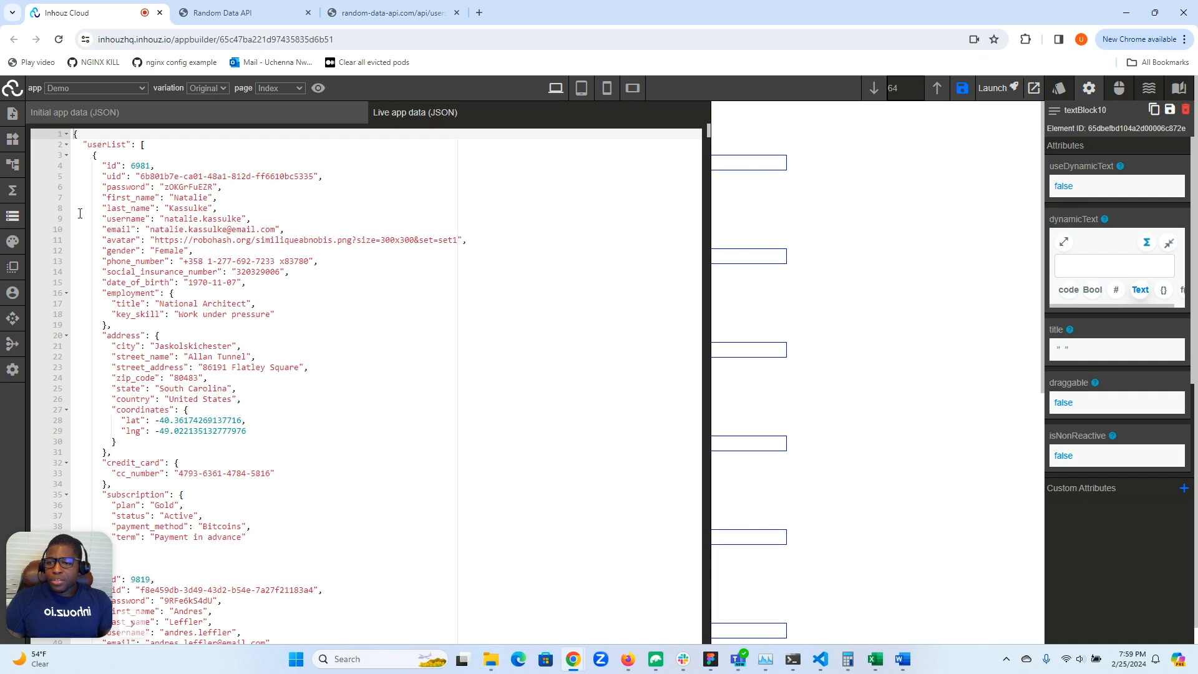
click(11, 221)
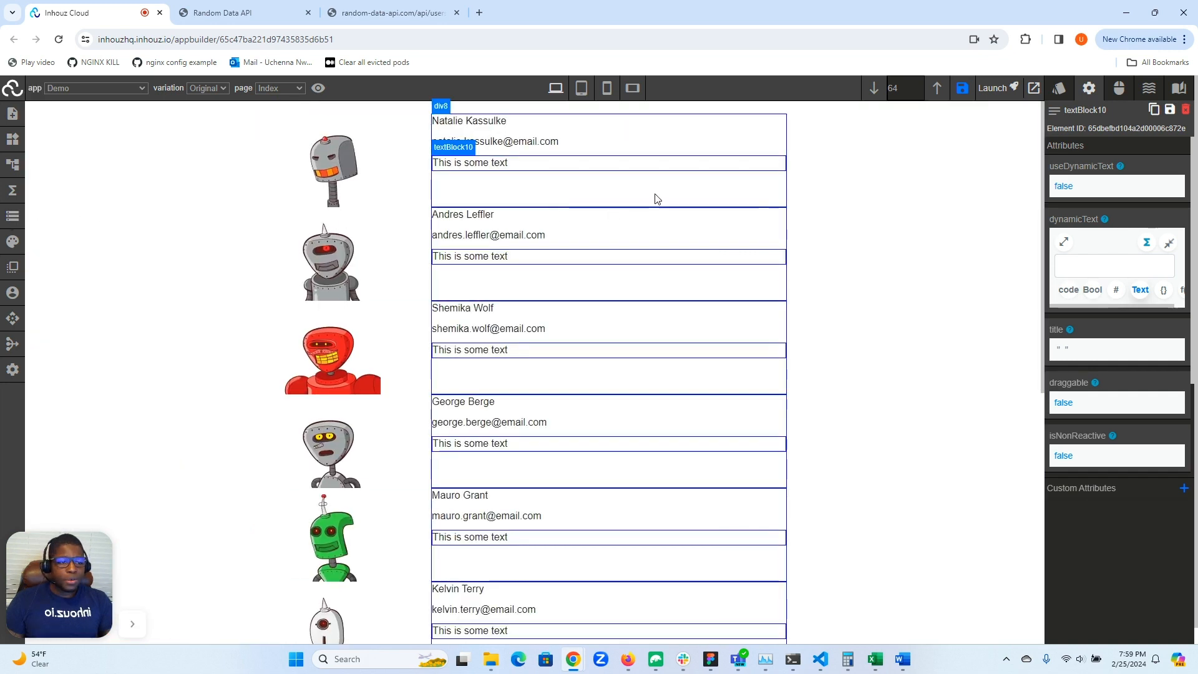
click(1064, 189)
click(1075, 216)
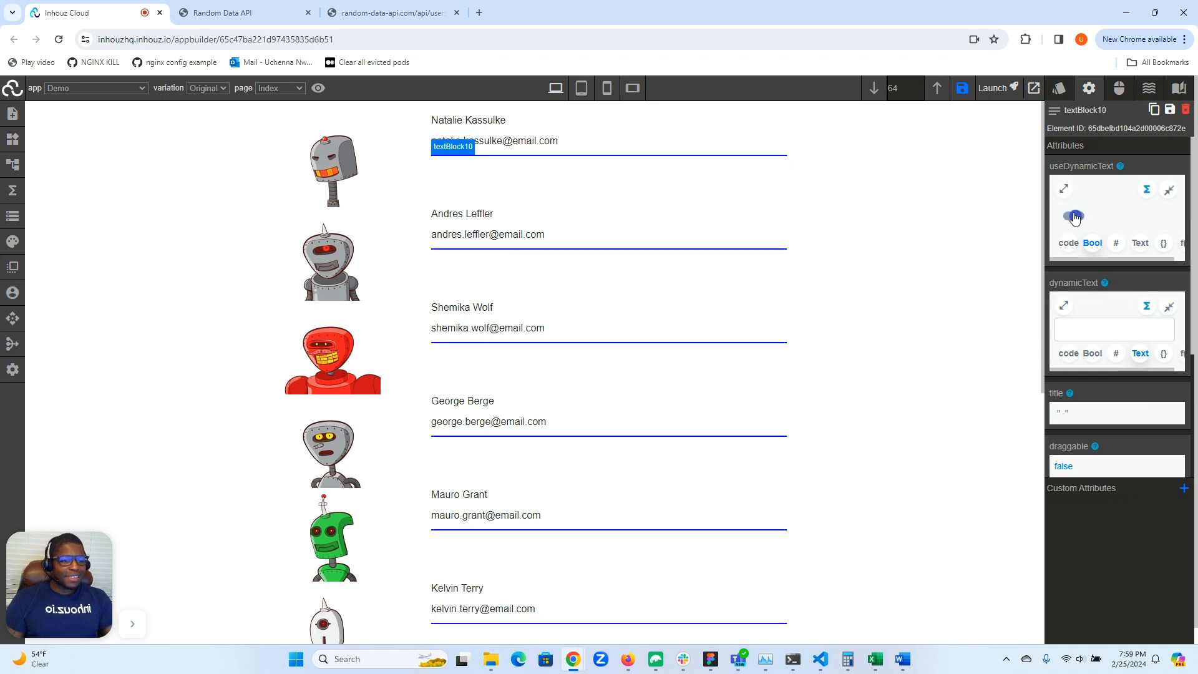
click(1168, 189)
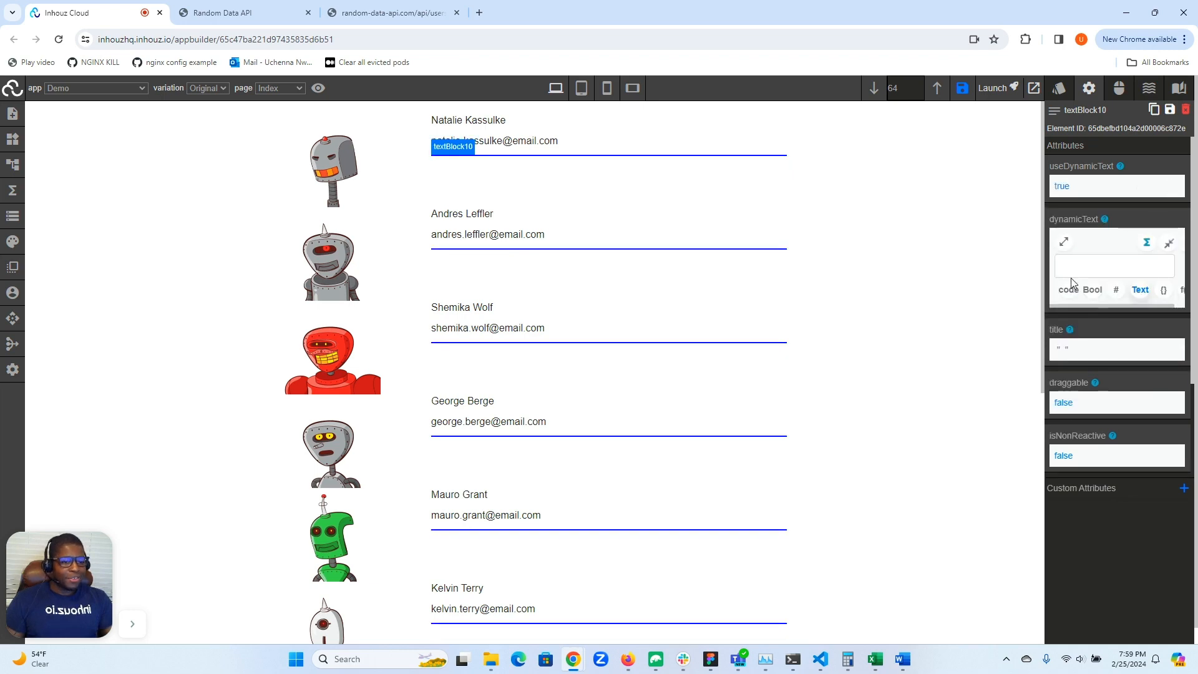
Step: Switch the third text block's dynamicText to code in the expanded editor and enter PARAMETER.listItemData.username
click(1063, 241)
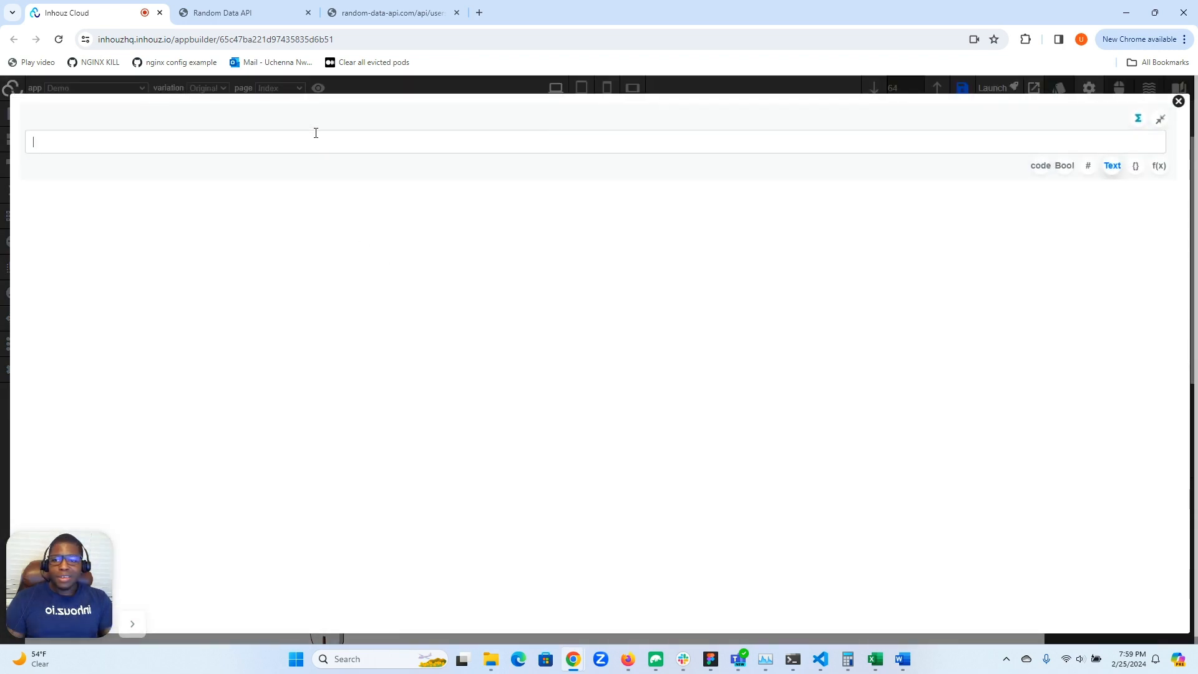
click(1040, 166)
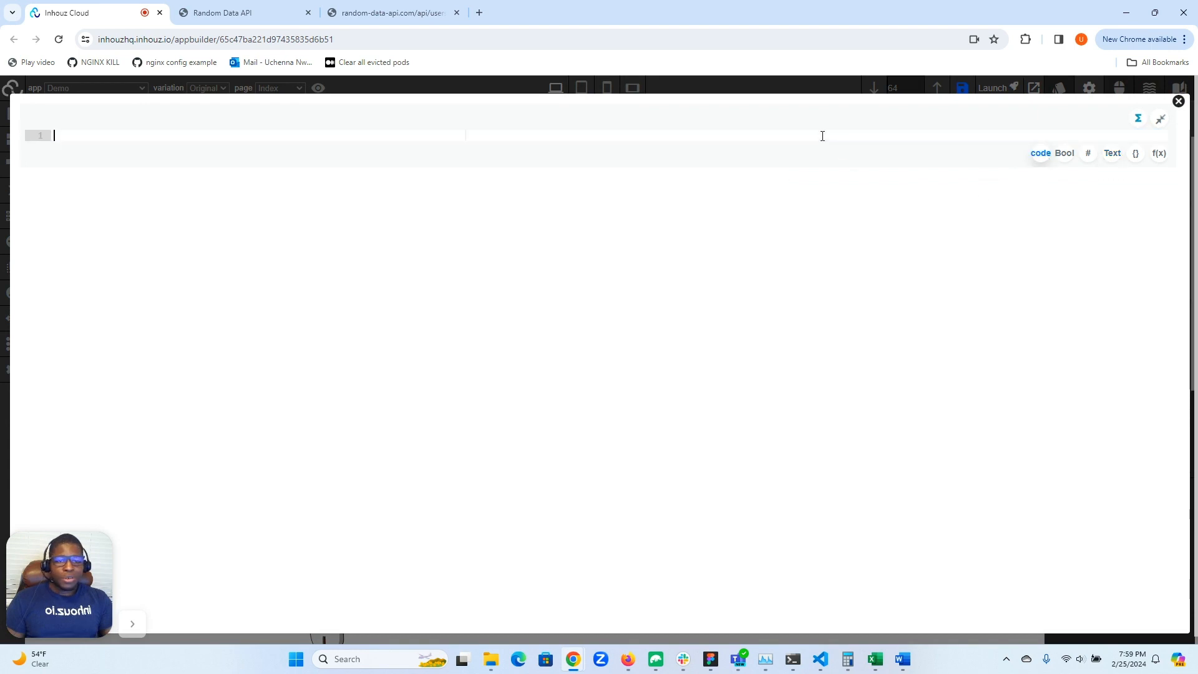
text(PARAME)
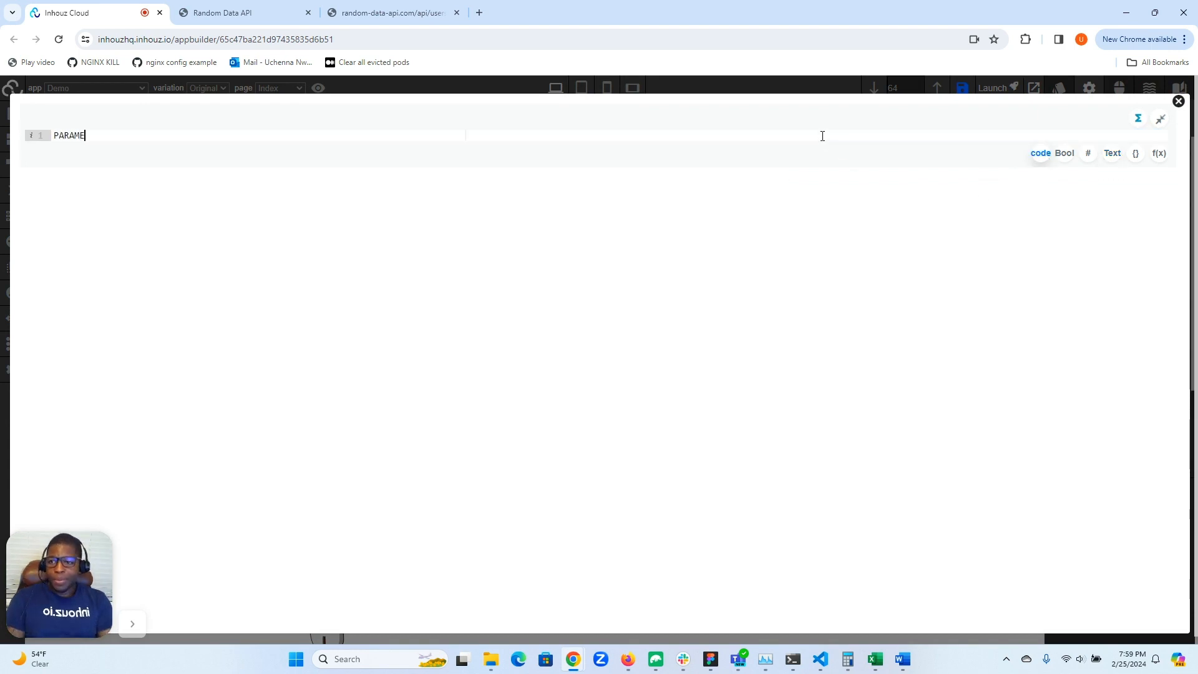
text(TER.lis)
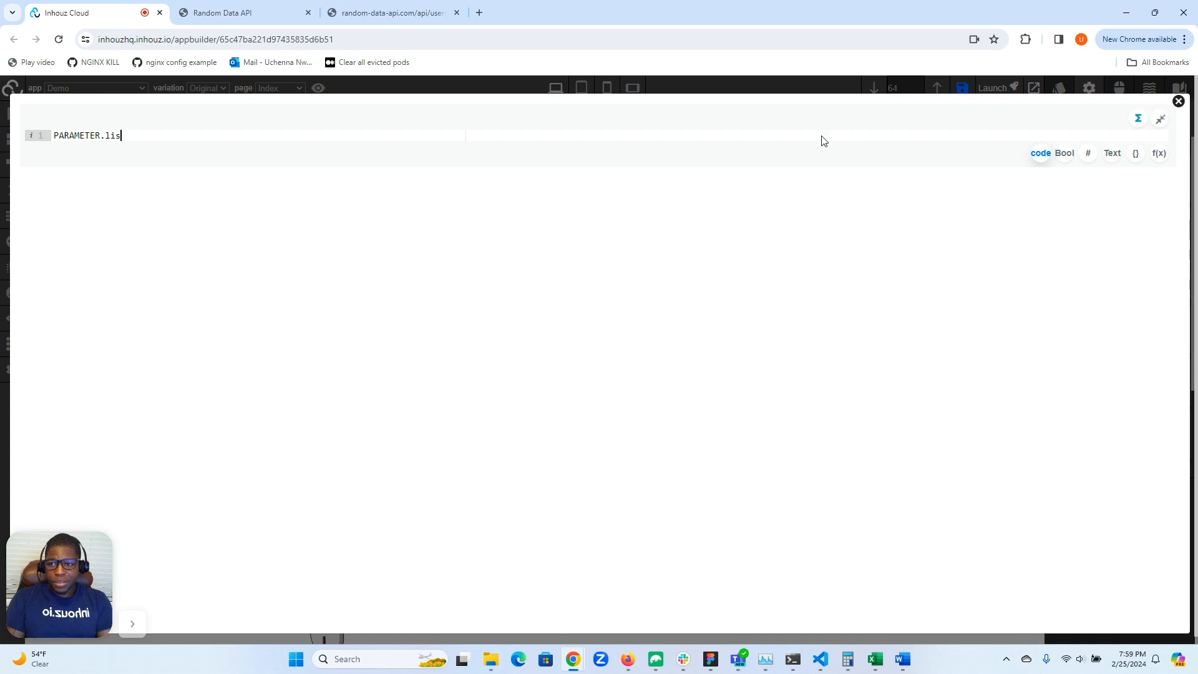
text(tItemData)
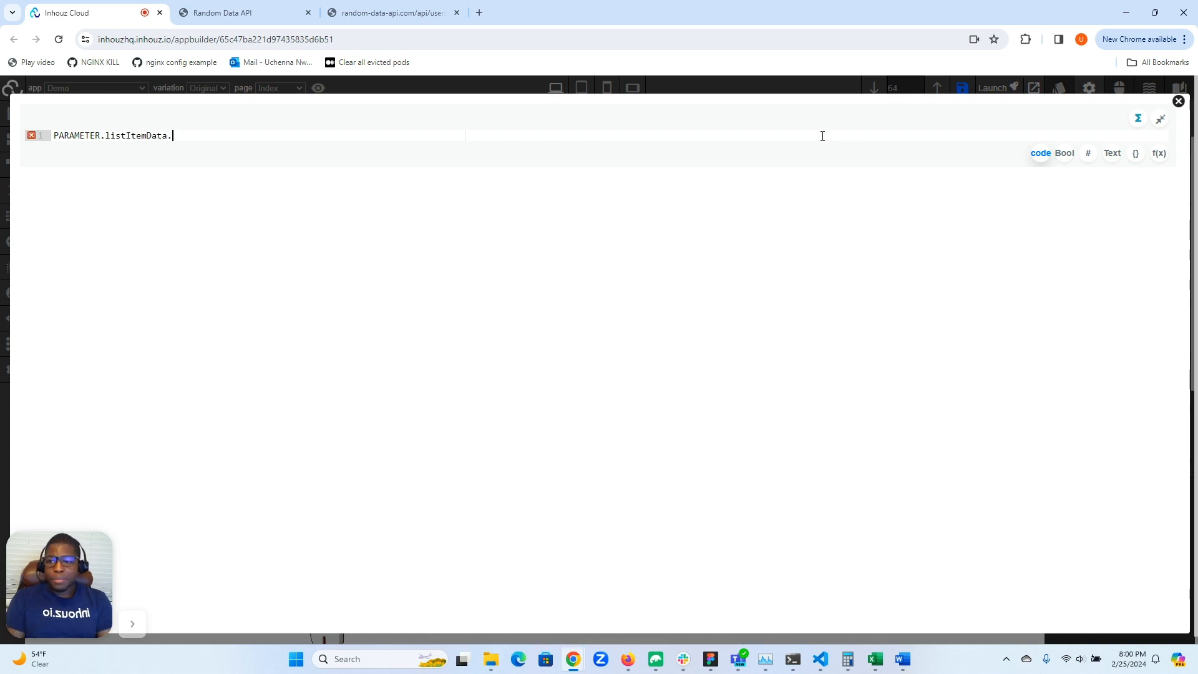
text(.username)
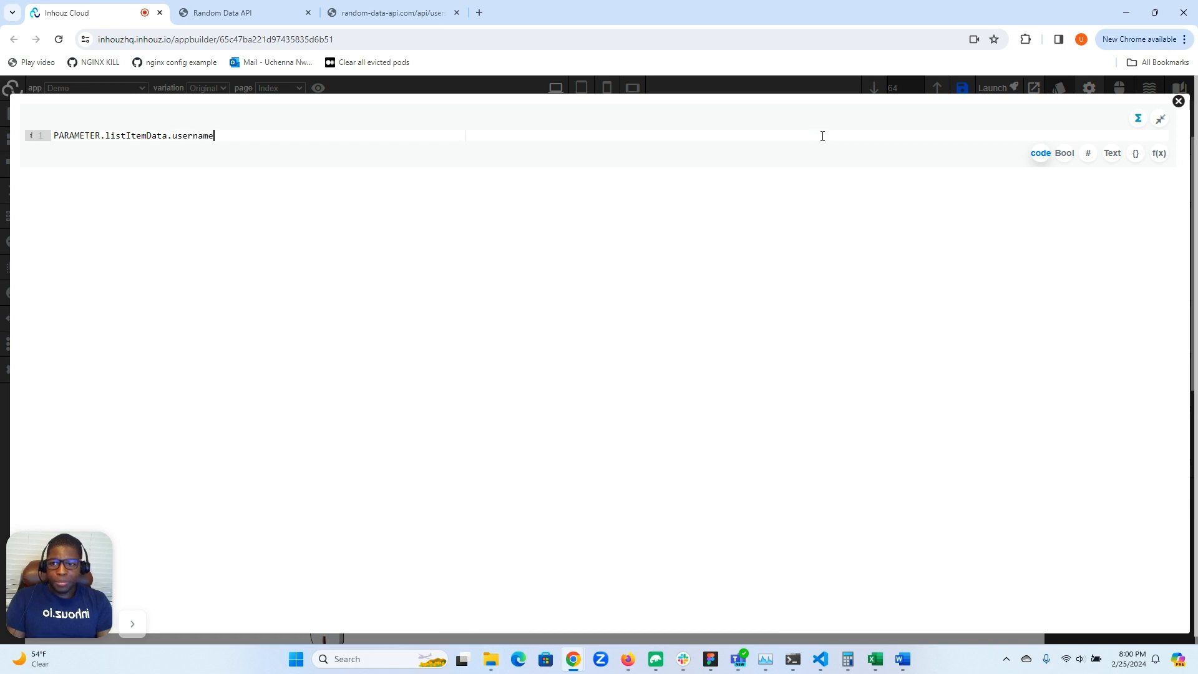
Step: Prefix the username expression with '@' + and close the expanded editor
click(54, 136)
text('')
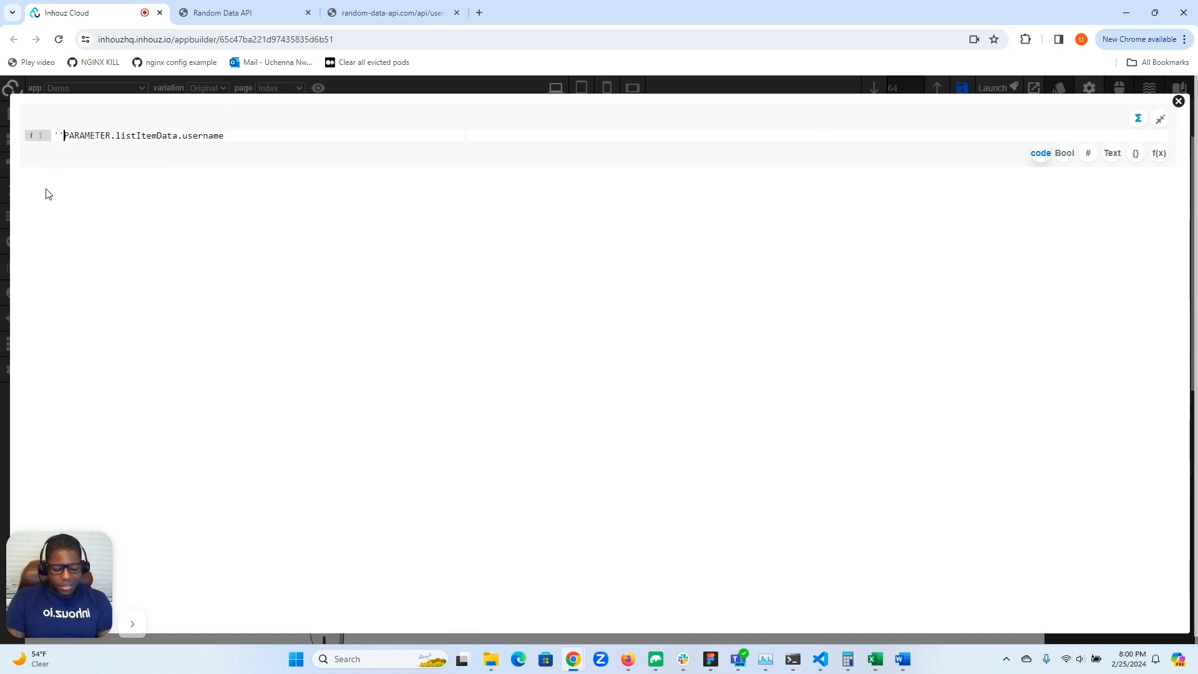
text(@)
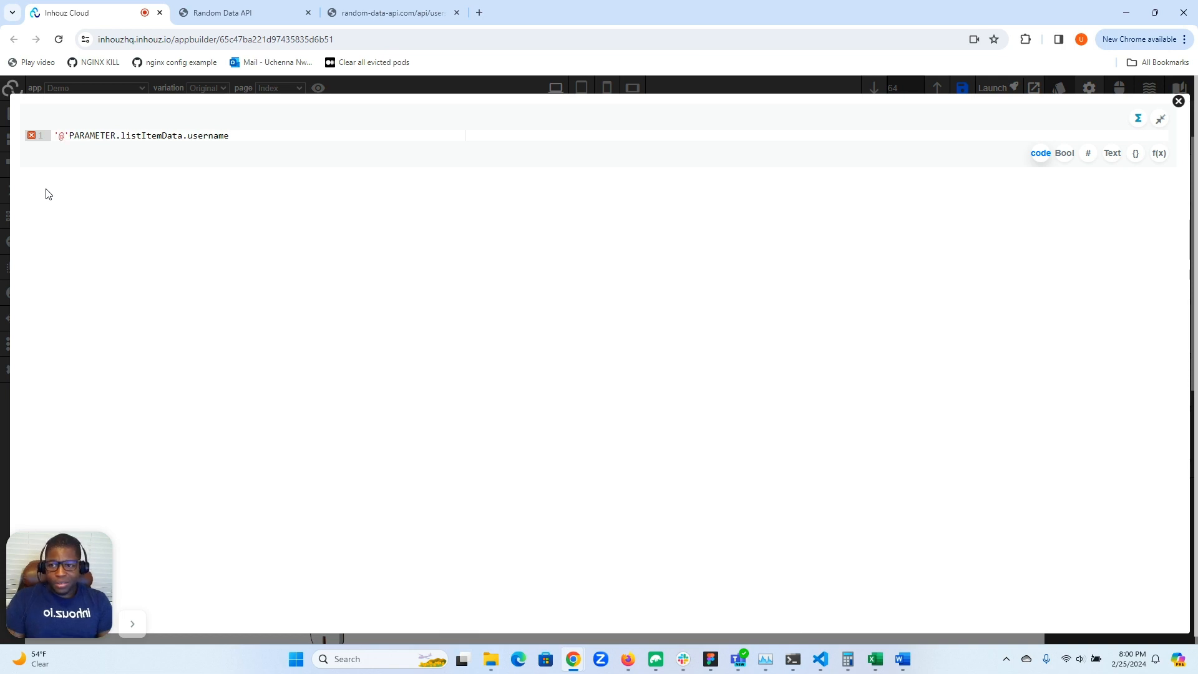
text( +)
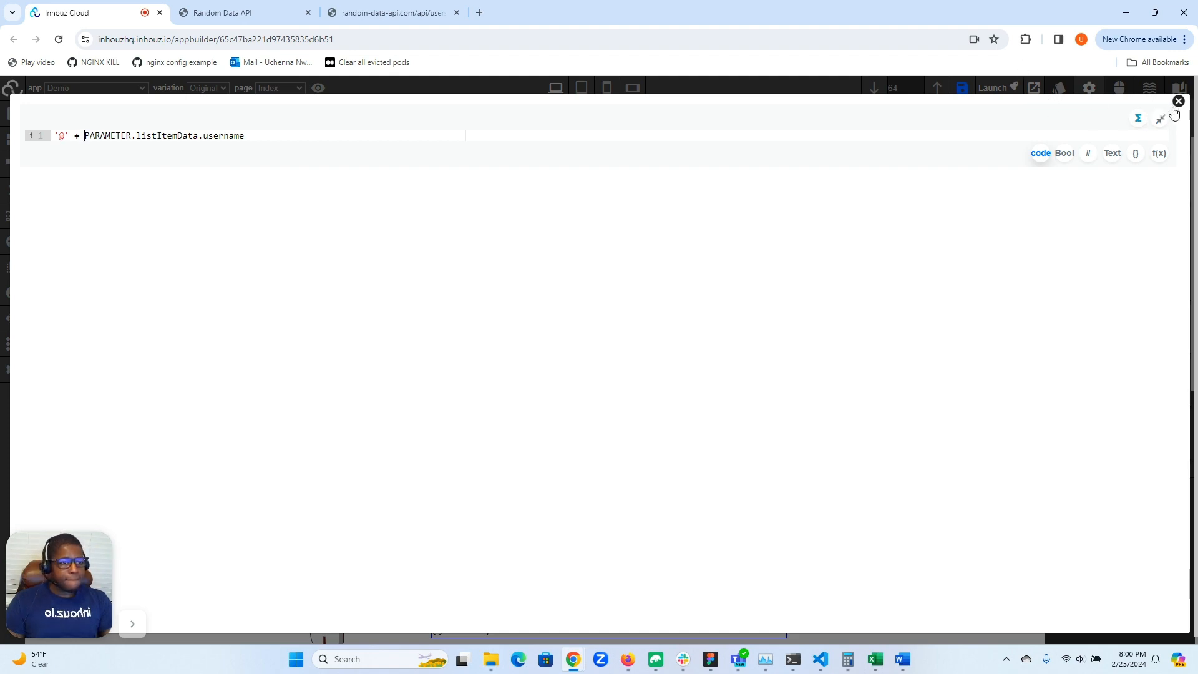
click(1177, 105)
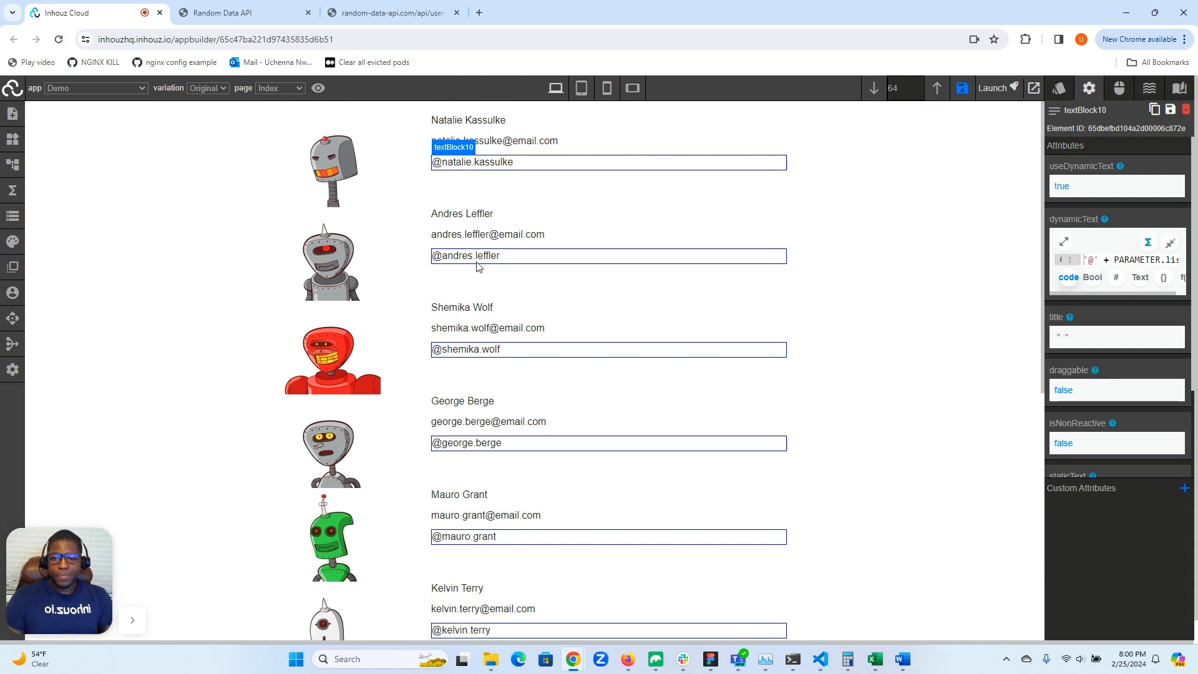
Step: Review the spacing and size styles of the text blocks' container and of the avatar image
click(511, 259)
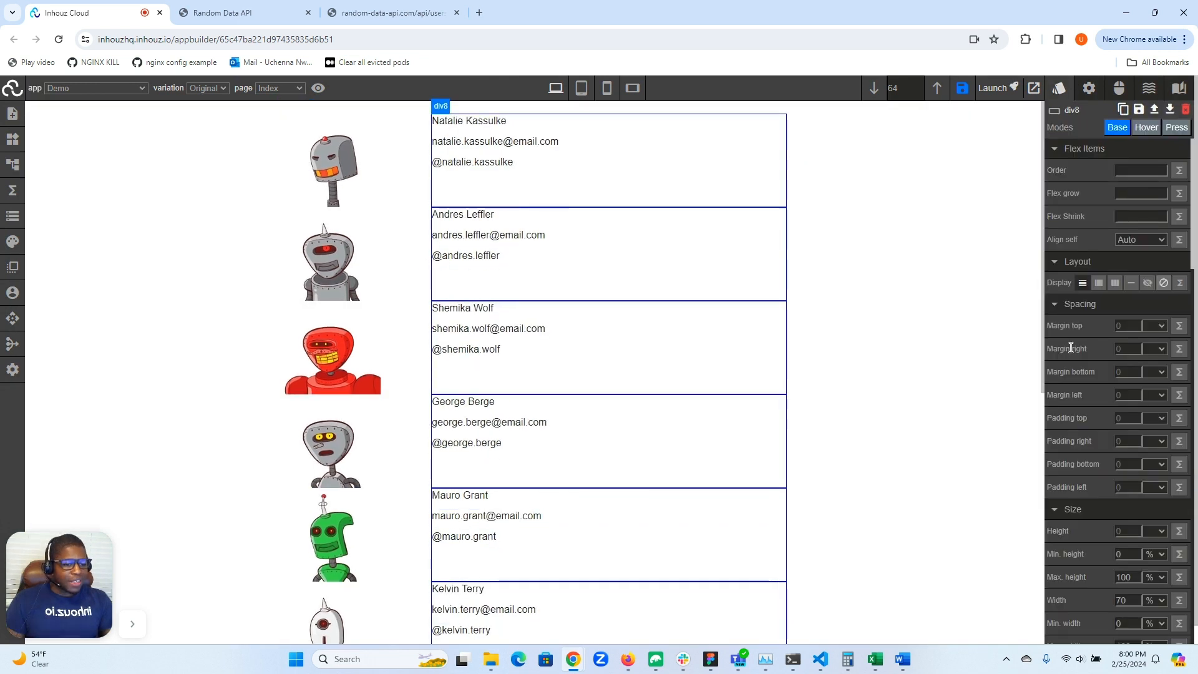
scroll(1072, 348, down, 3)
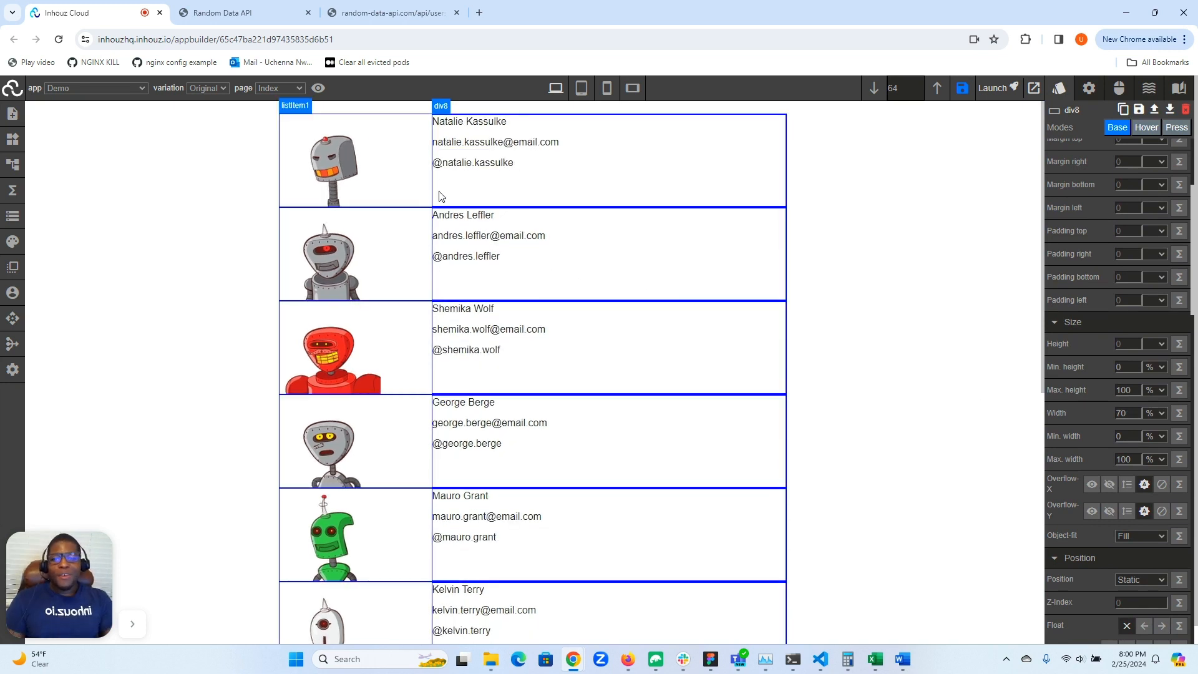
click(358, 186)
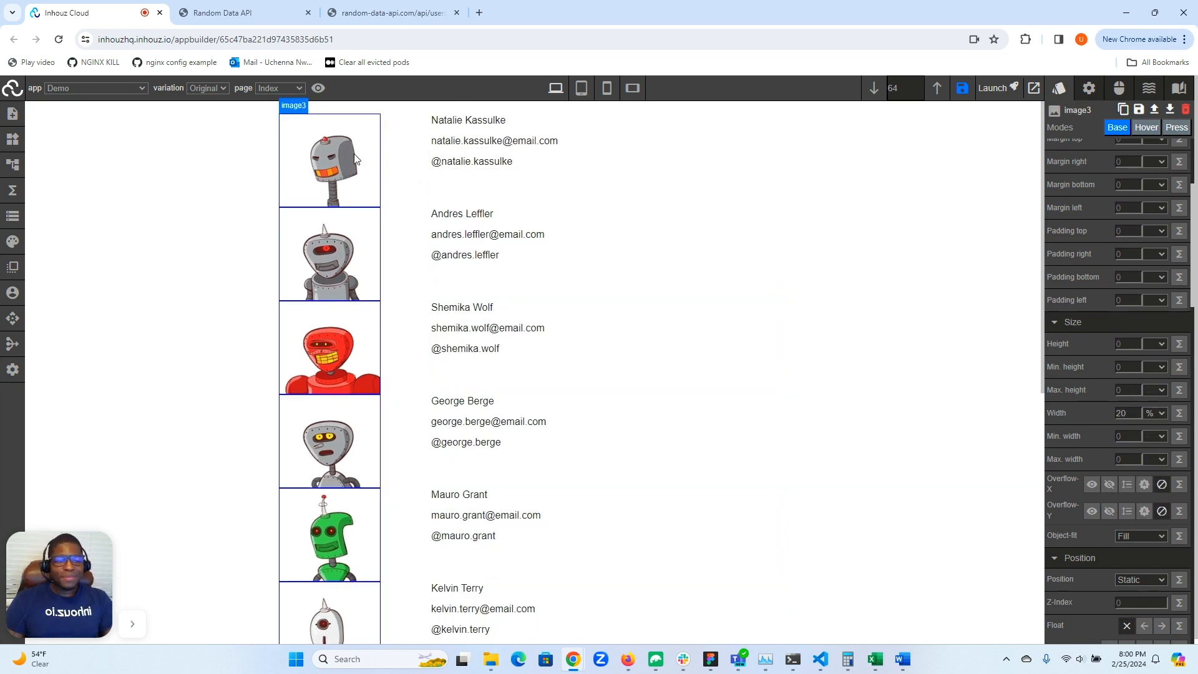
scroll(1097, 329, up, 3)
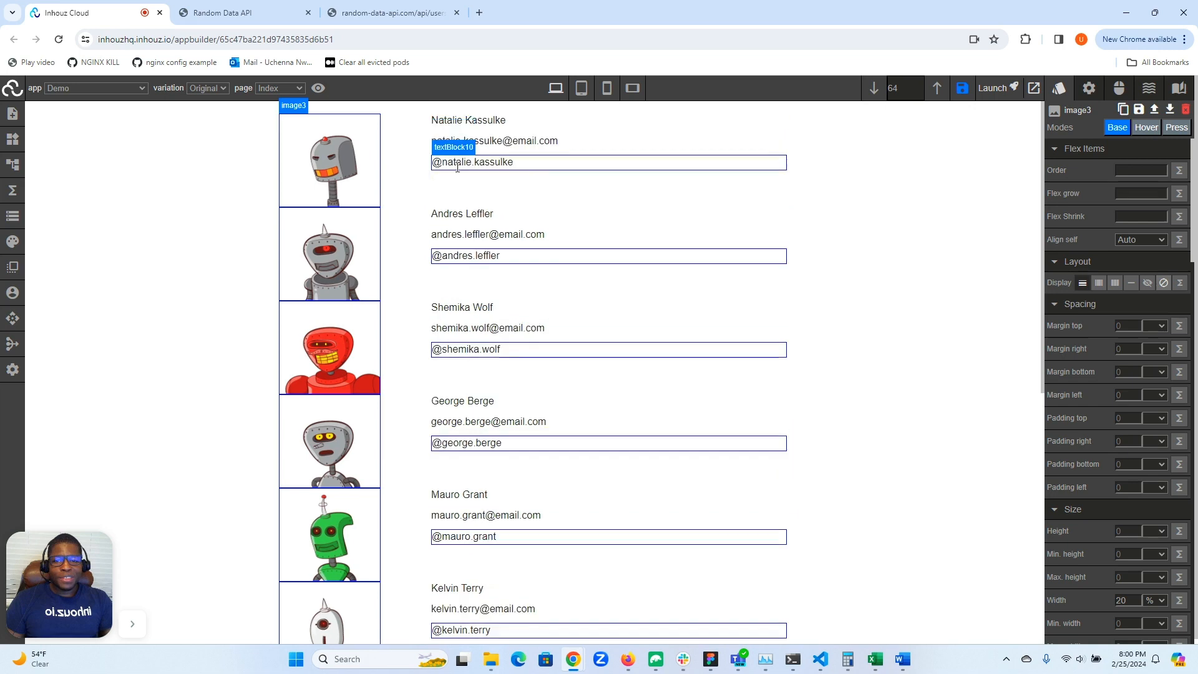
Step: Go to the list's second page with its page navigation and look through the items there
scroll(270, 222, down, 7)
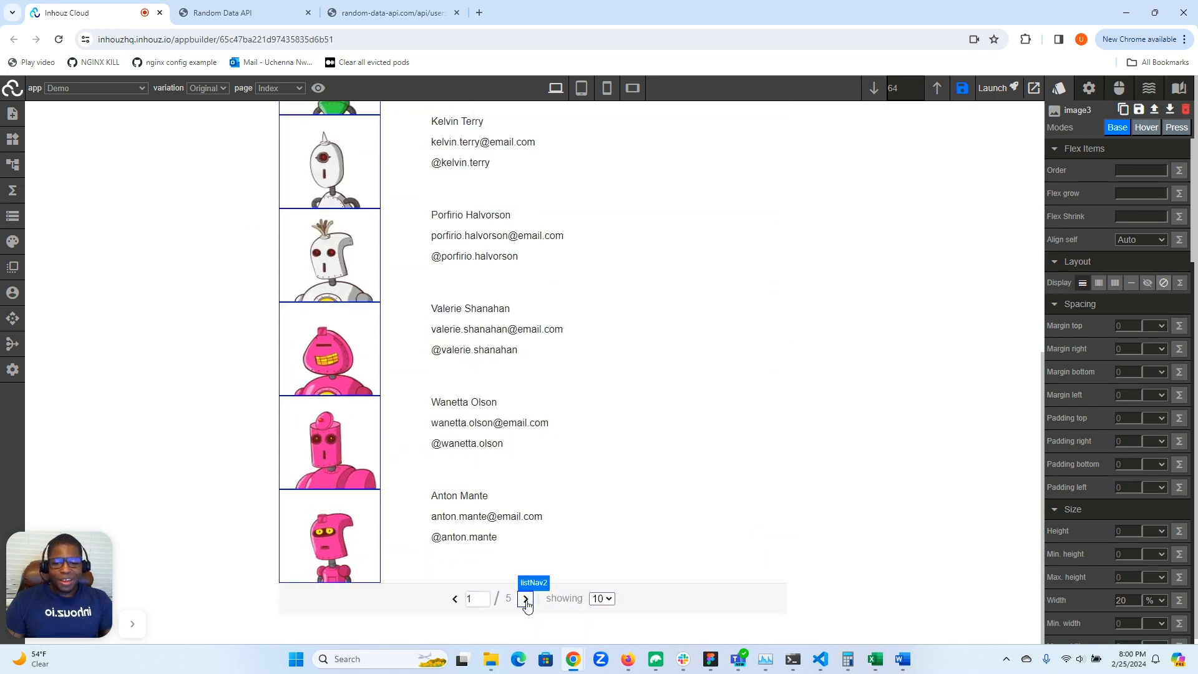
click(526, 597)
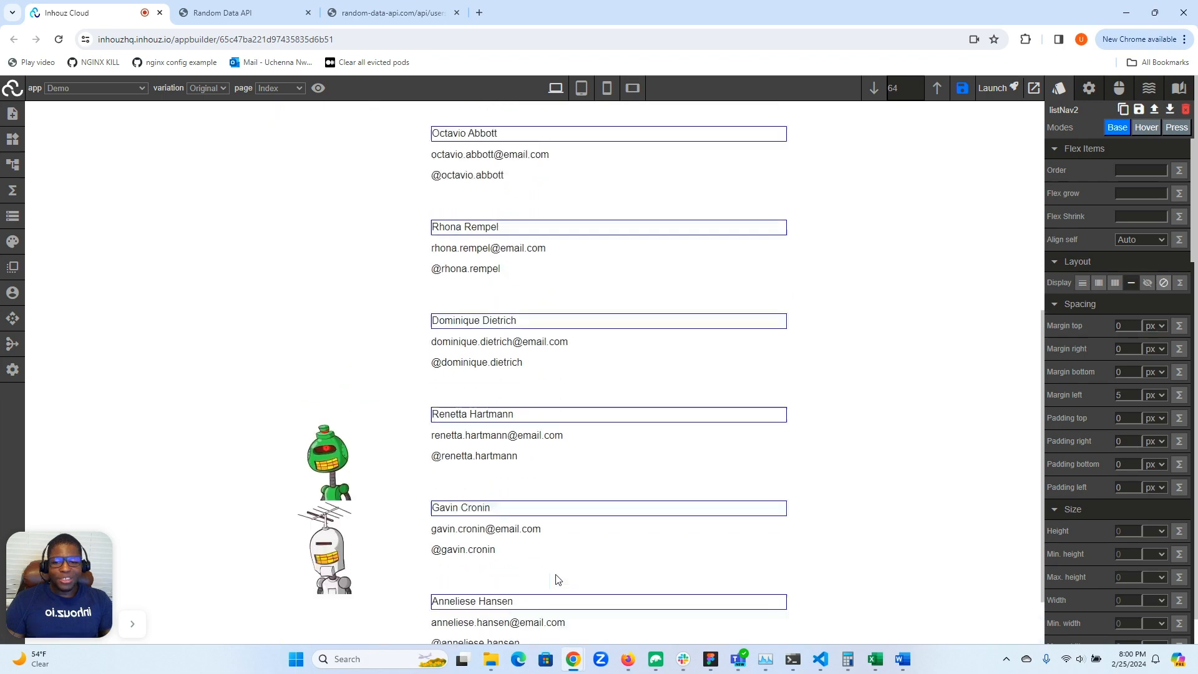
scroll(558, 571, down, 7)
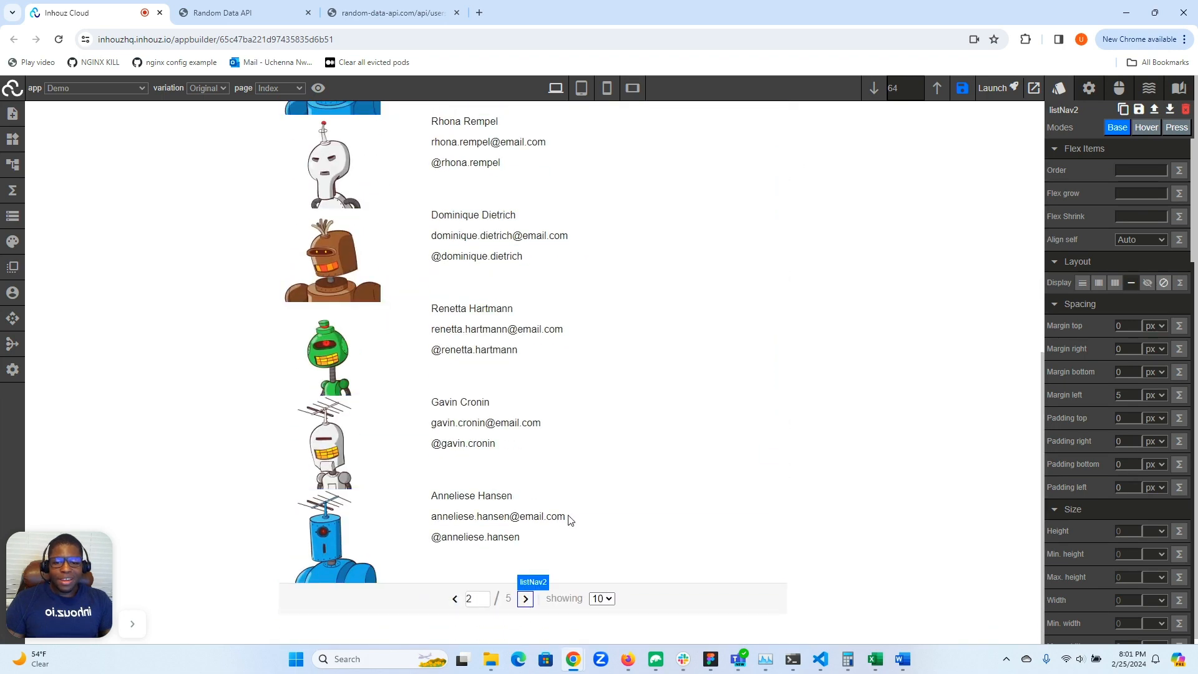
scroll(572, 524, up, 7)
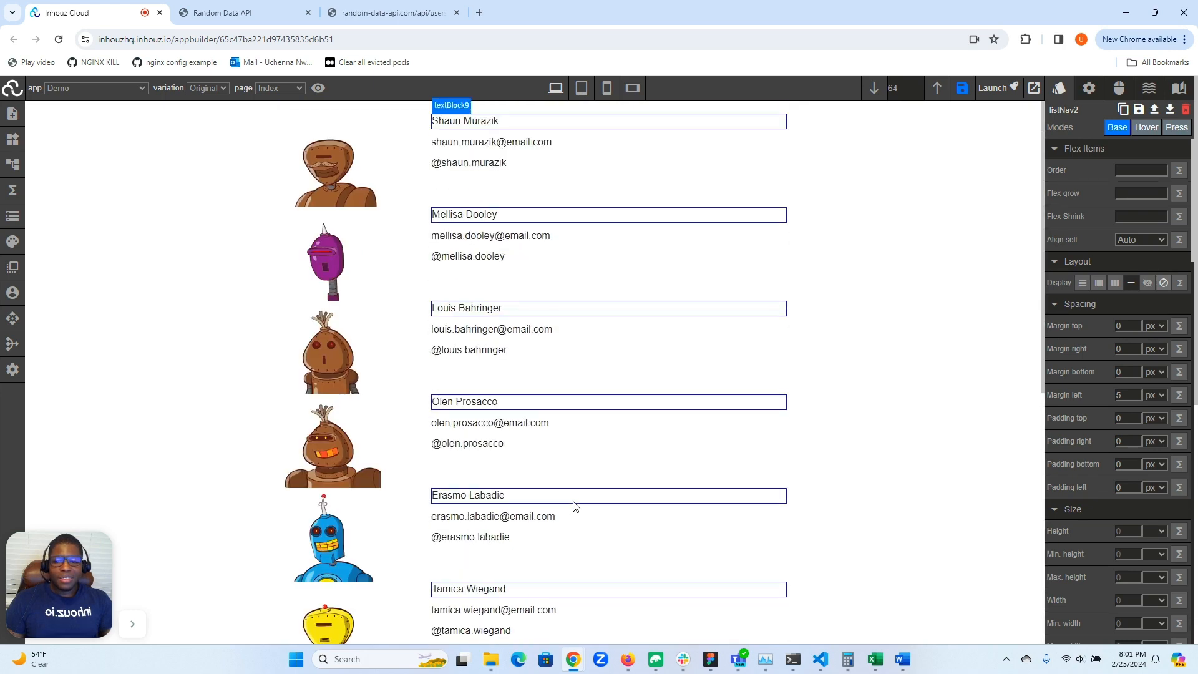
scroll(572, 503, down, 3)
scroll(572, 503, up, 3)
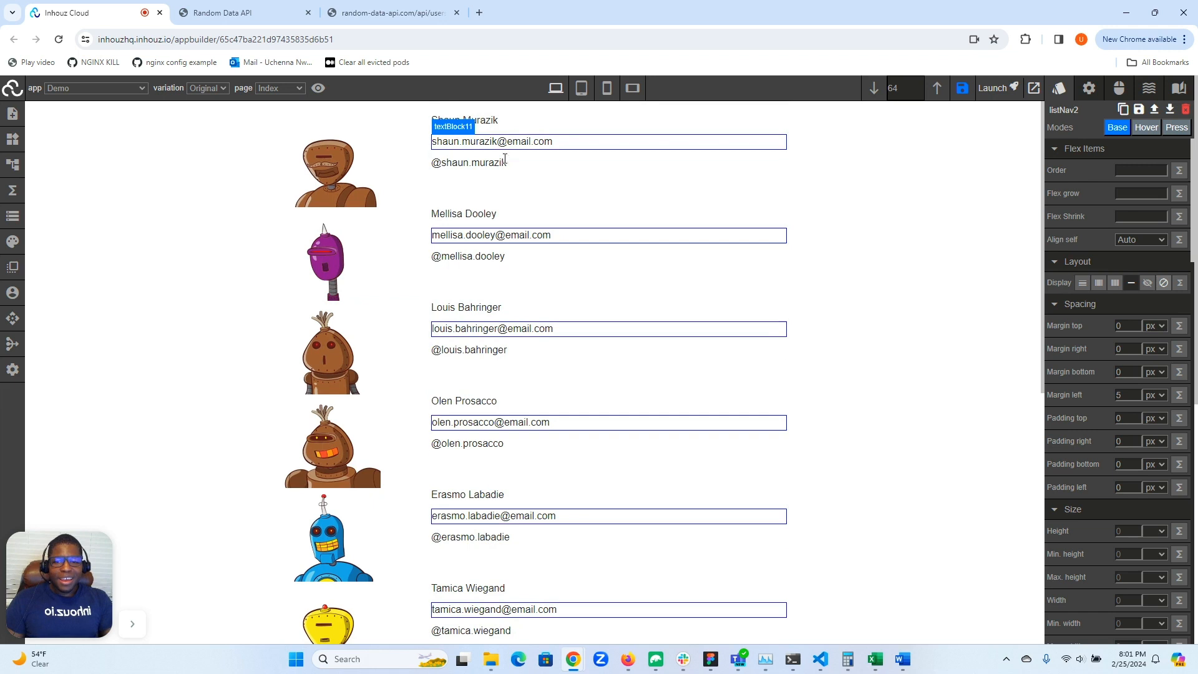
Step: Find listItem1 inside list1's listDataRowWrapper1 in the element hierarchy and clear its fixed height value and unit
click(739, 196)
scroll(1131, 259, down, 5)
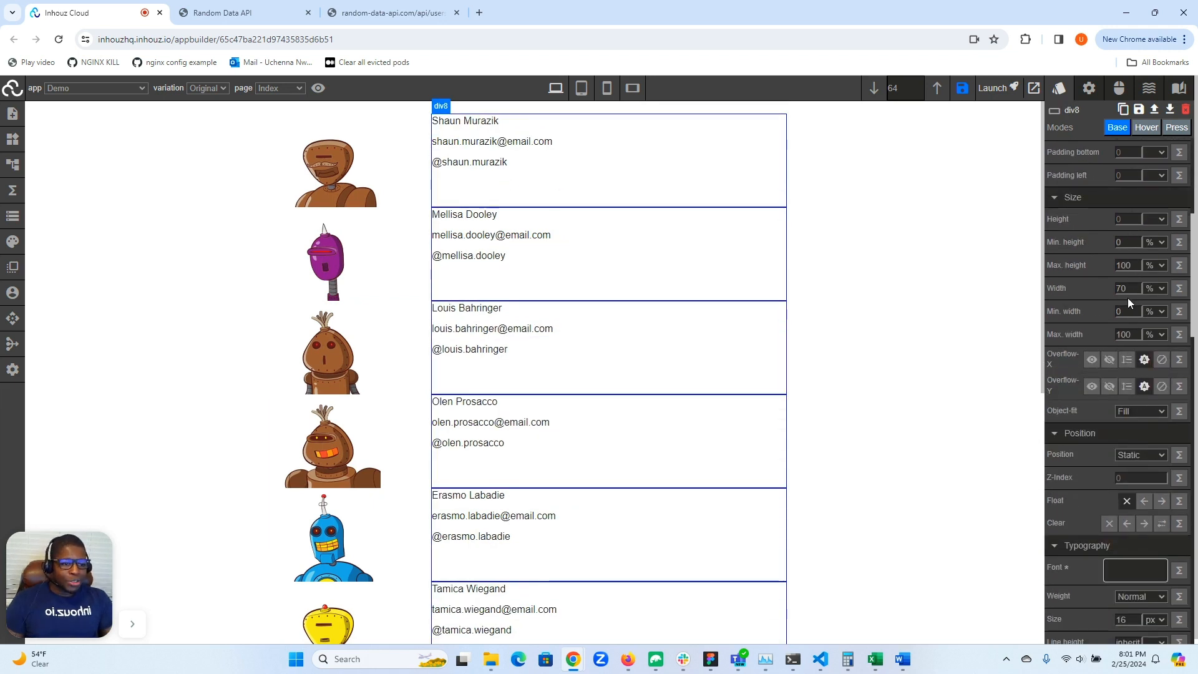
click(12, 164)
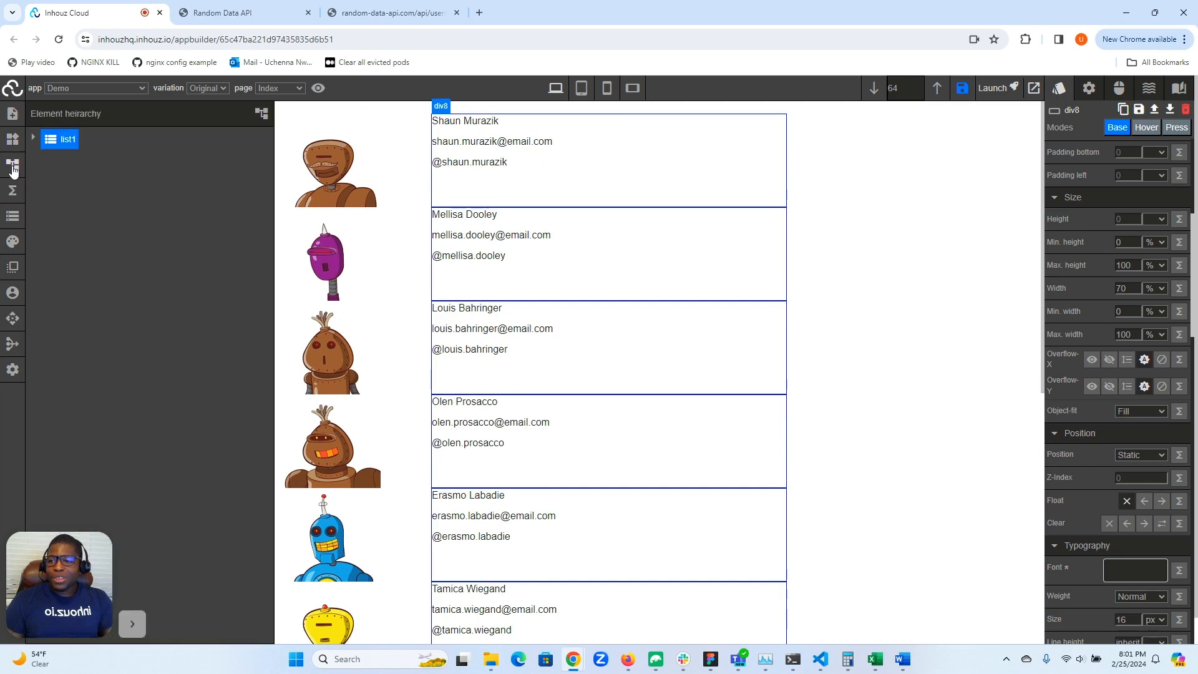
click(33, 138)
click(88, 160)
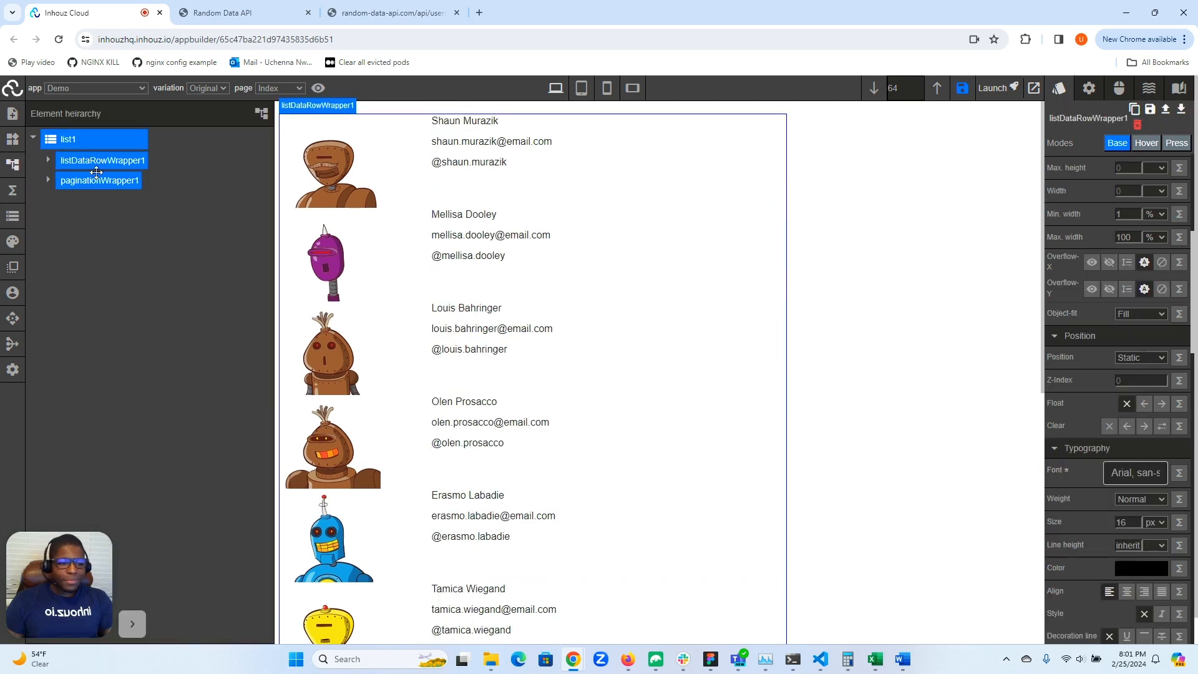
scroll(1070, 349, up, 5)
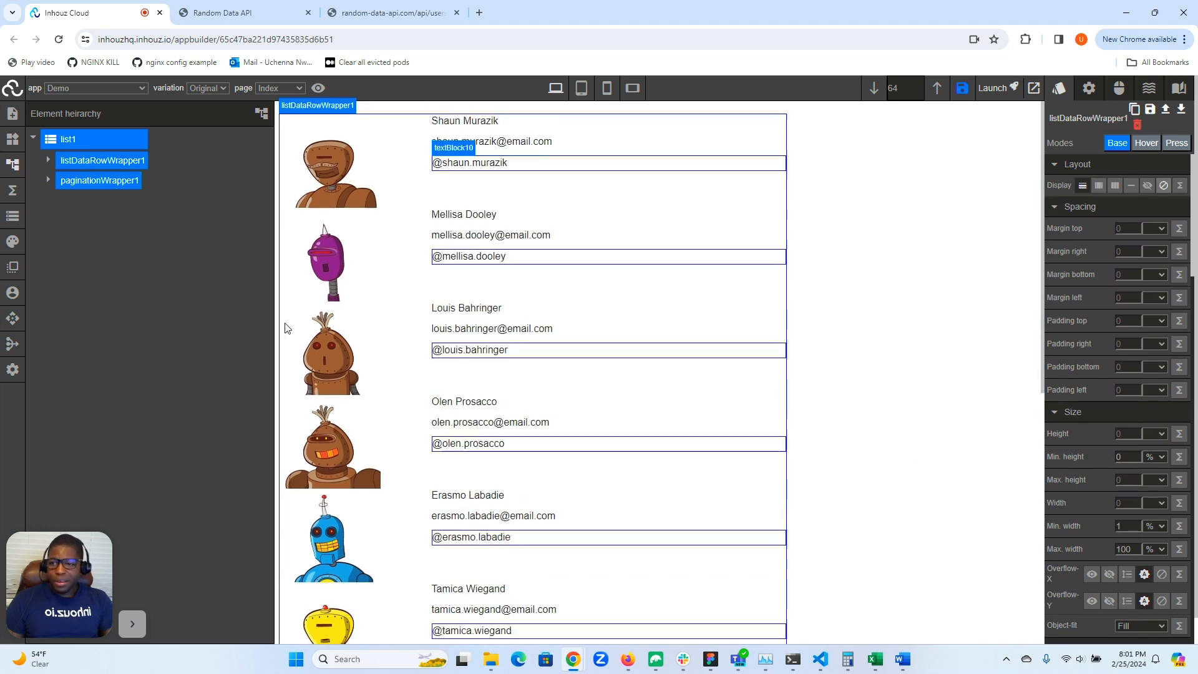
click(48, 160)
click(79, 179)
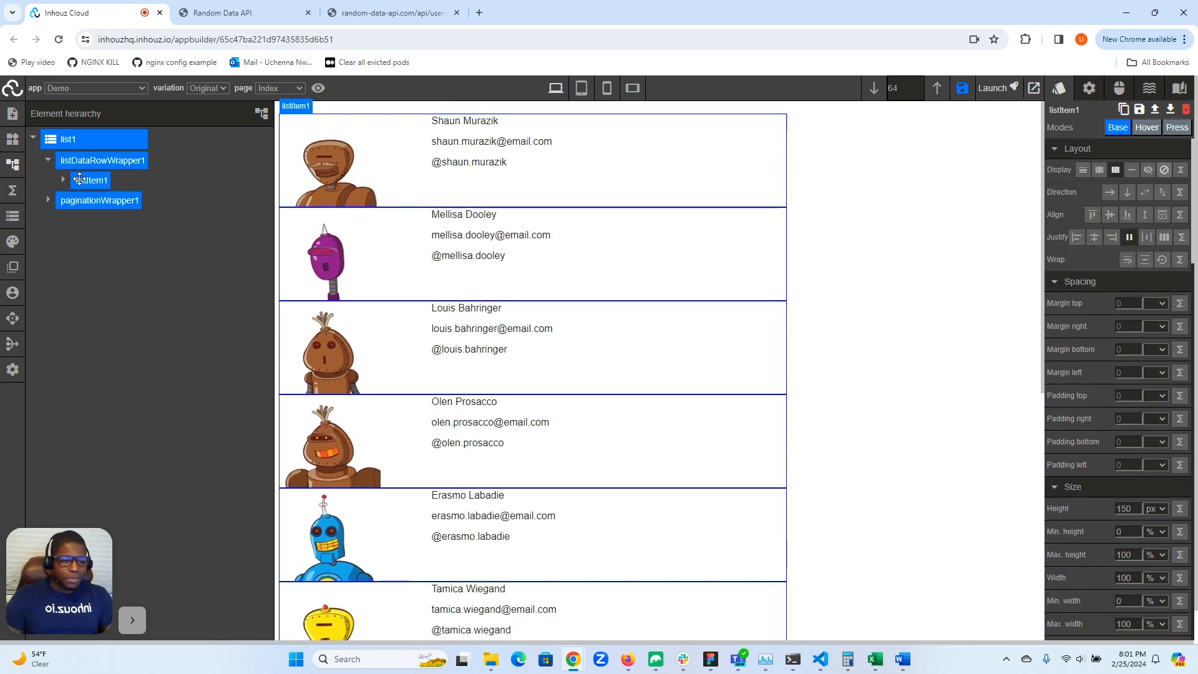
double_click(1128, 509)
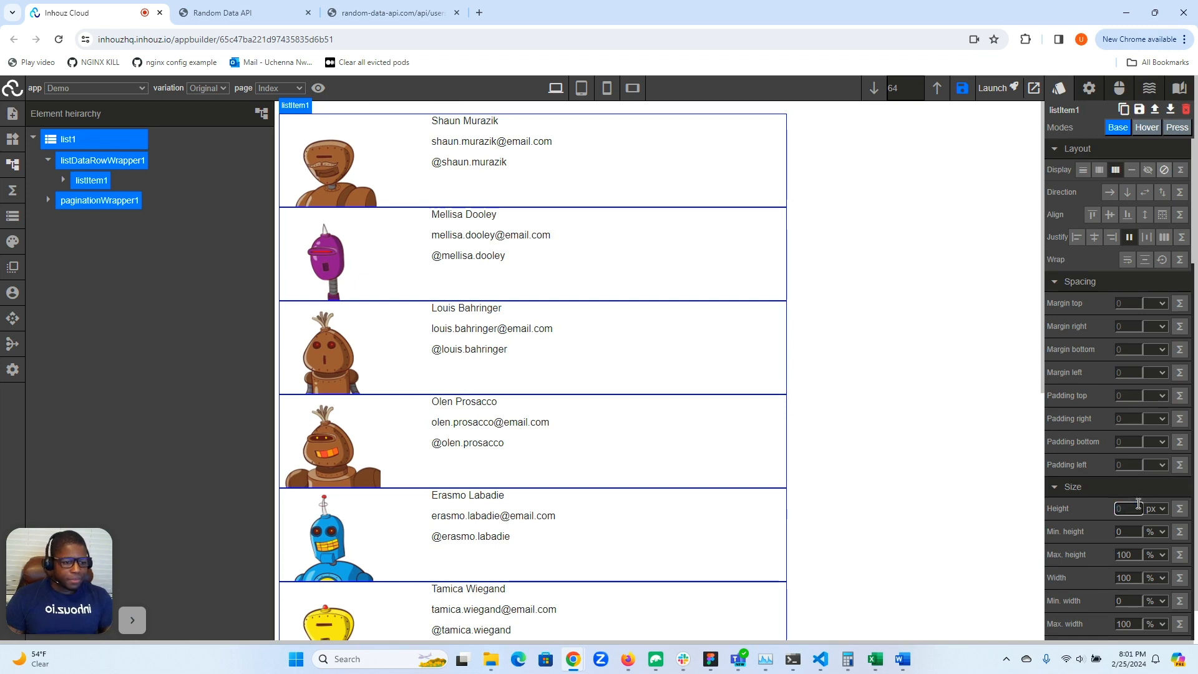
click(1159, 513)
click(1158, 522)
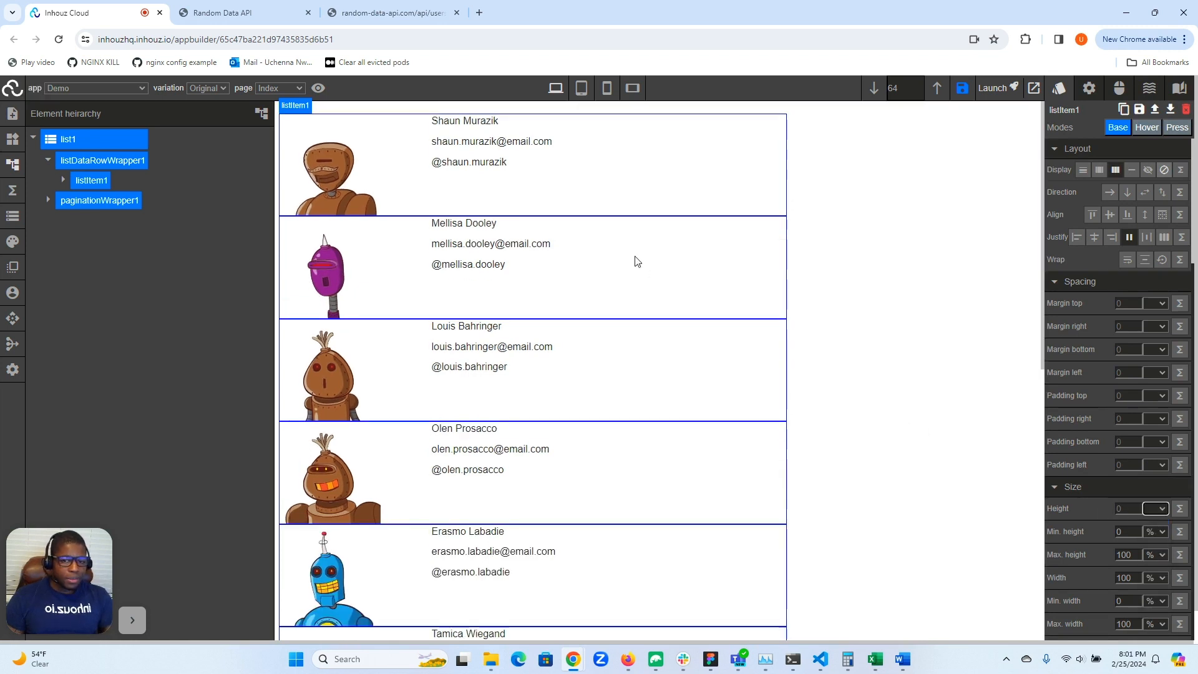
Step: Check the styles of the text blocks' container div8, set listItem1's Align to center, and close the element hierarchy
click(63, 181)
click(101, 225)
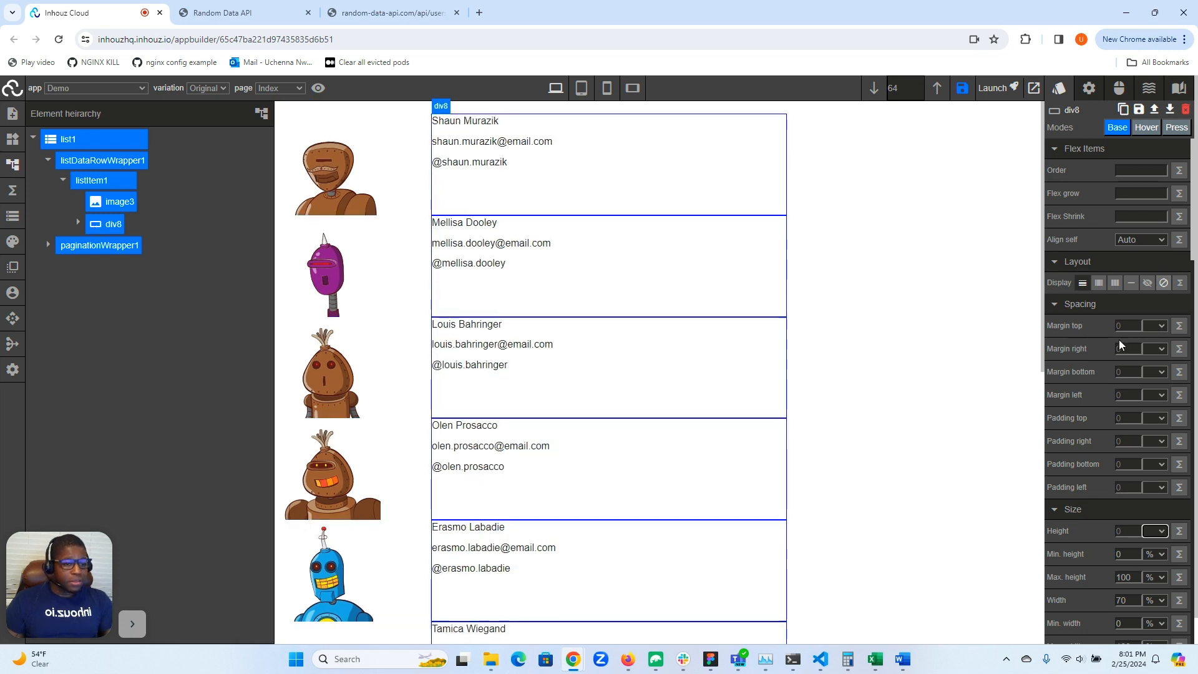
scroll(1102, 328, down, 5)
scroll(1128, 346, up, 3)
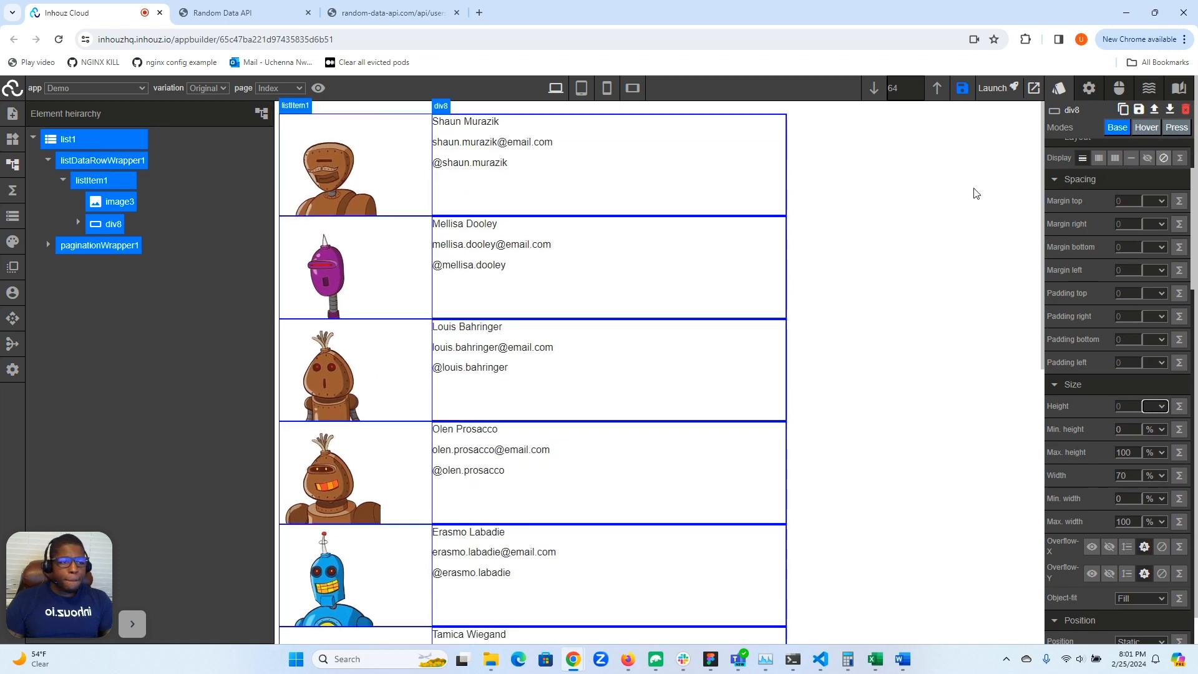
scroll(1061, 187, up, 1)
click(404, 158)
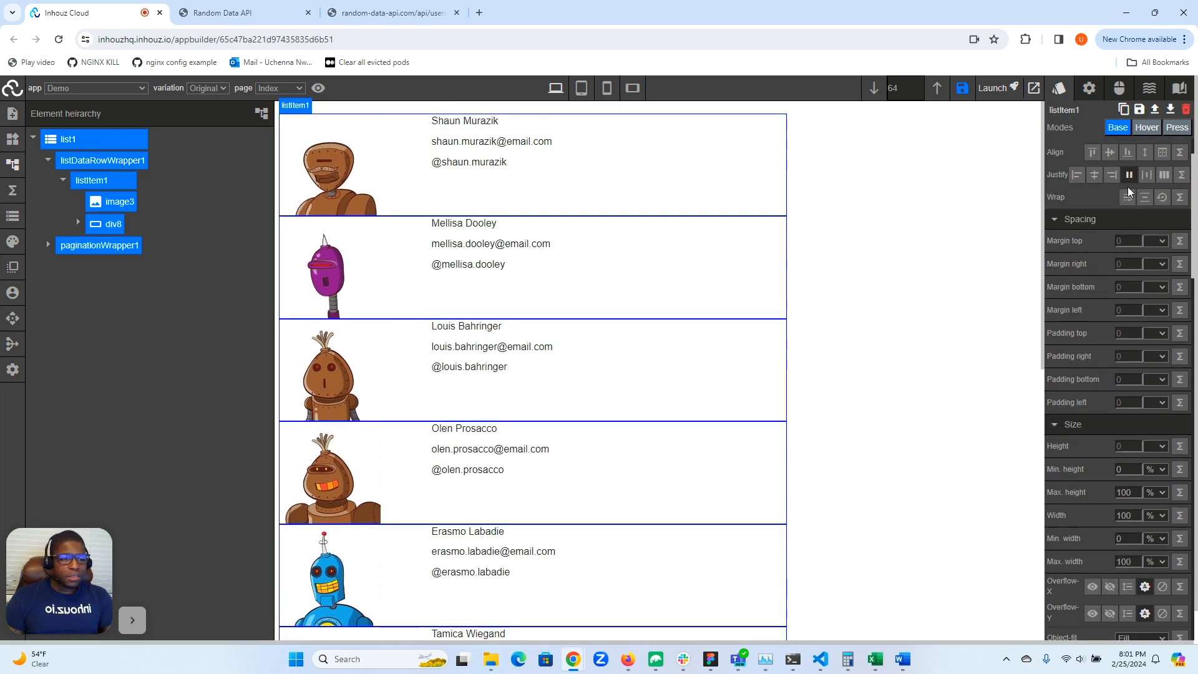
click(1111, 154)
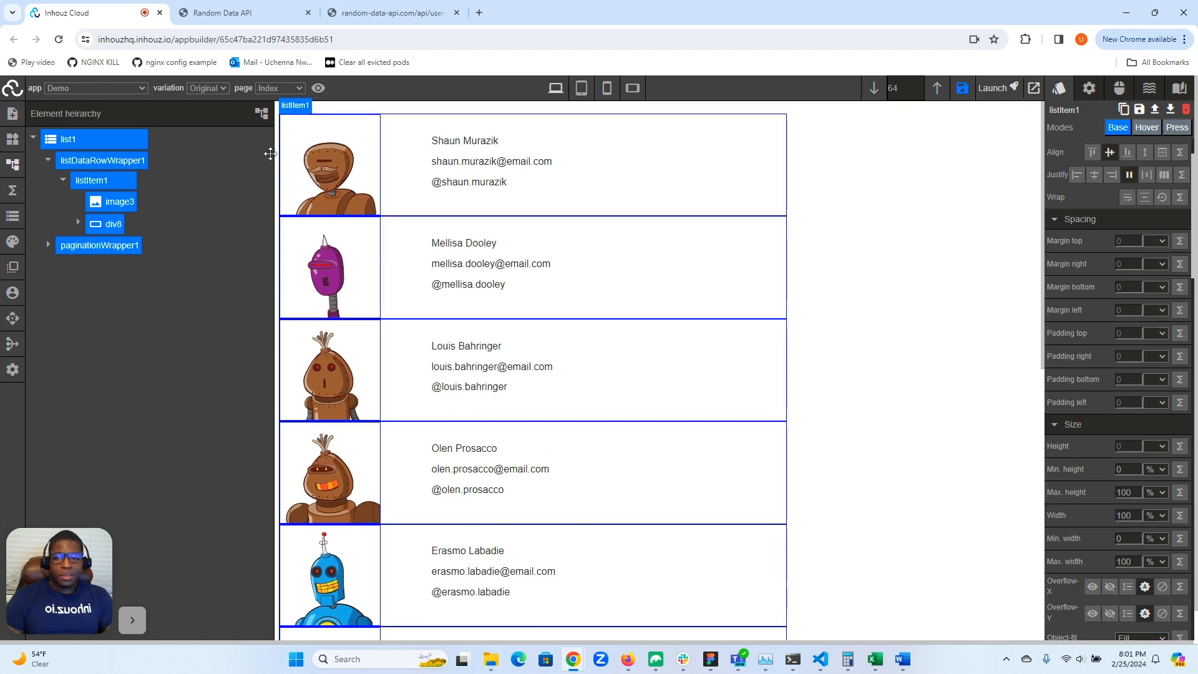
click(12, 164)
Step: Select the avatar image and look through all the items on the current list page
click(337, 166)
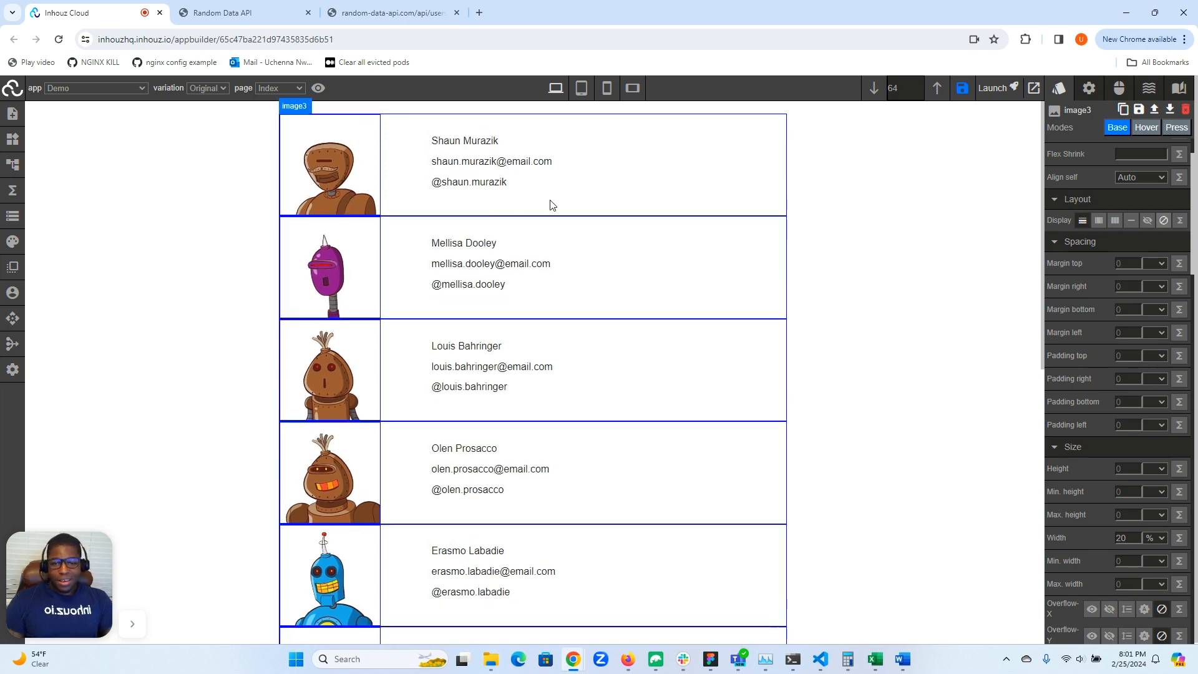
scroll(607, 281, down, 9)
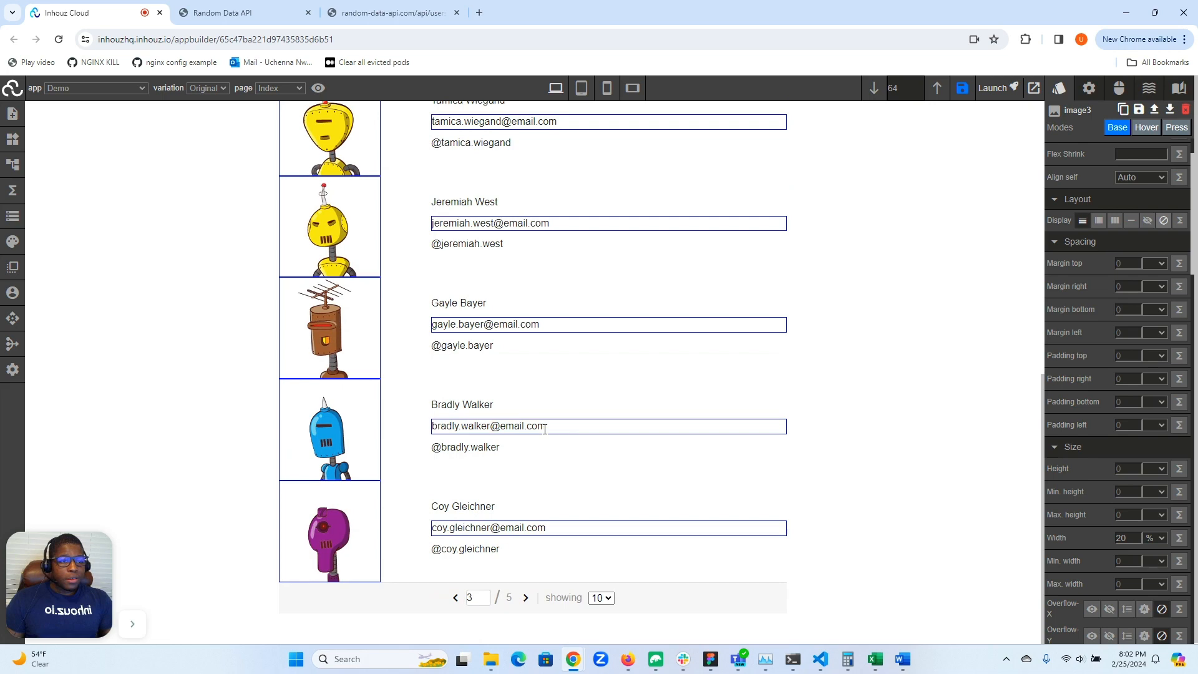
scroll(545, 422, up, 9)
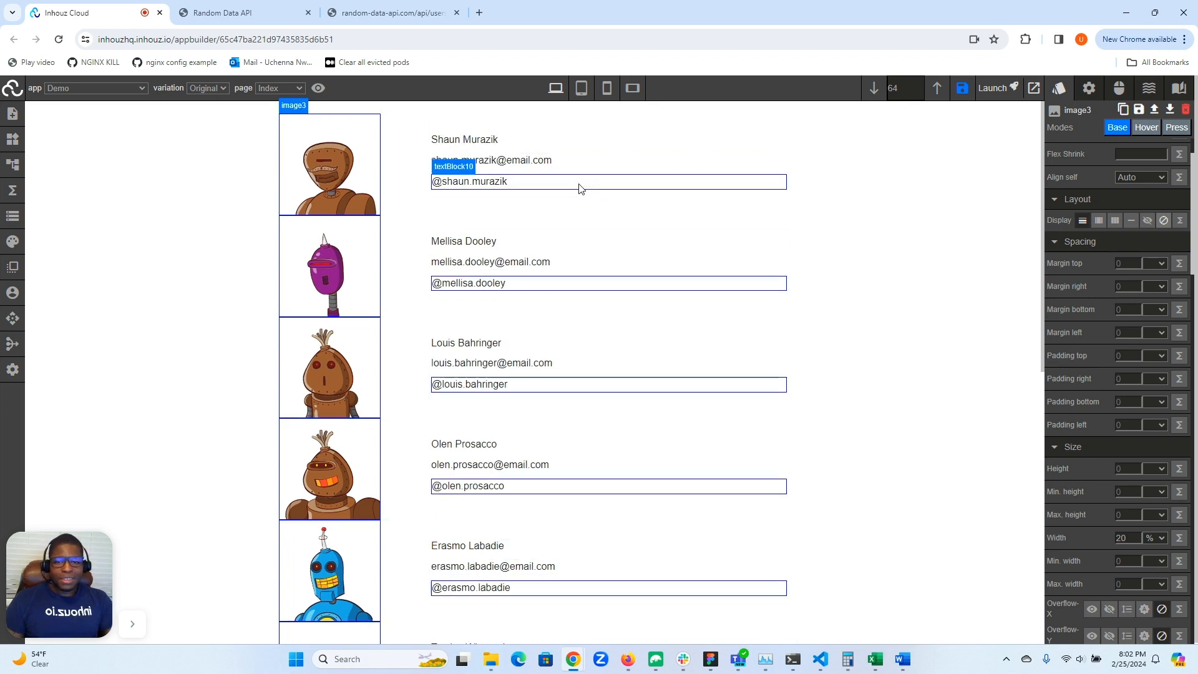
click(527, 186)
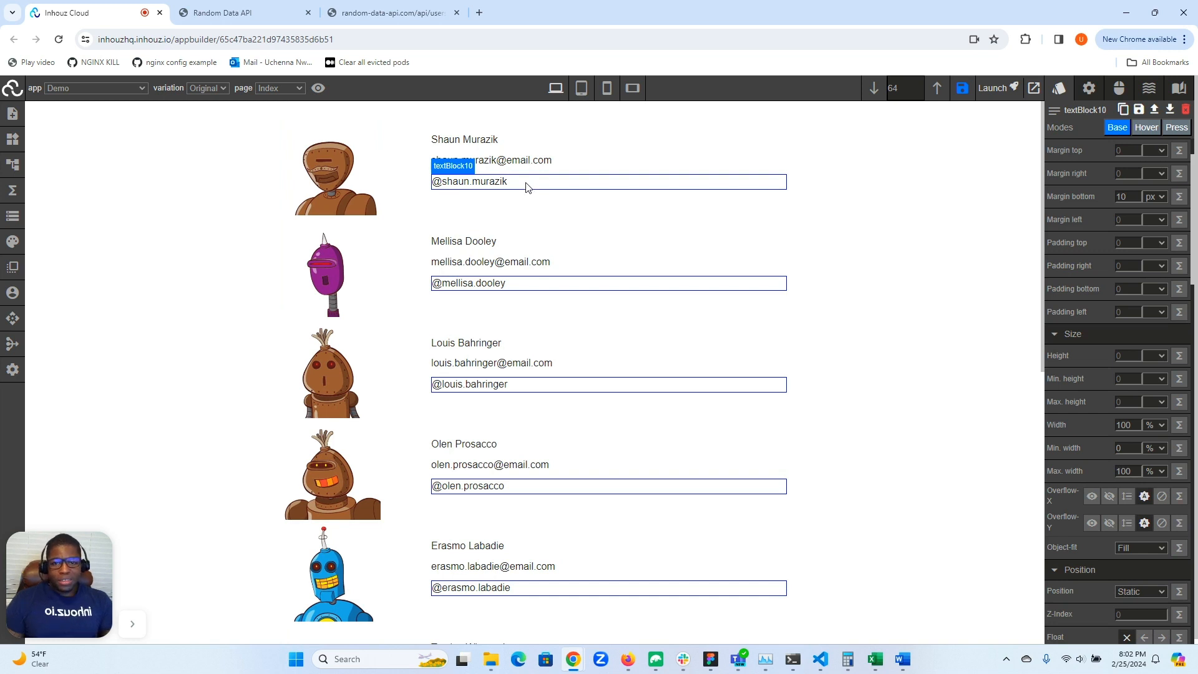
key(ctrl+d)
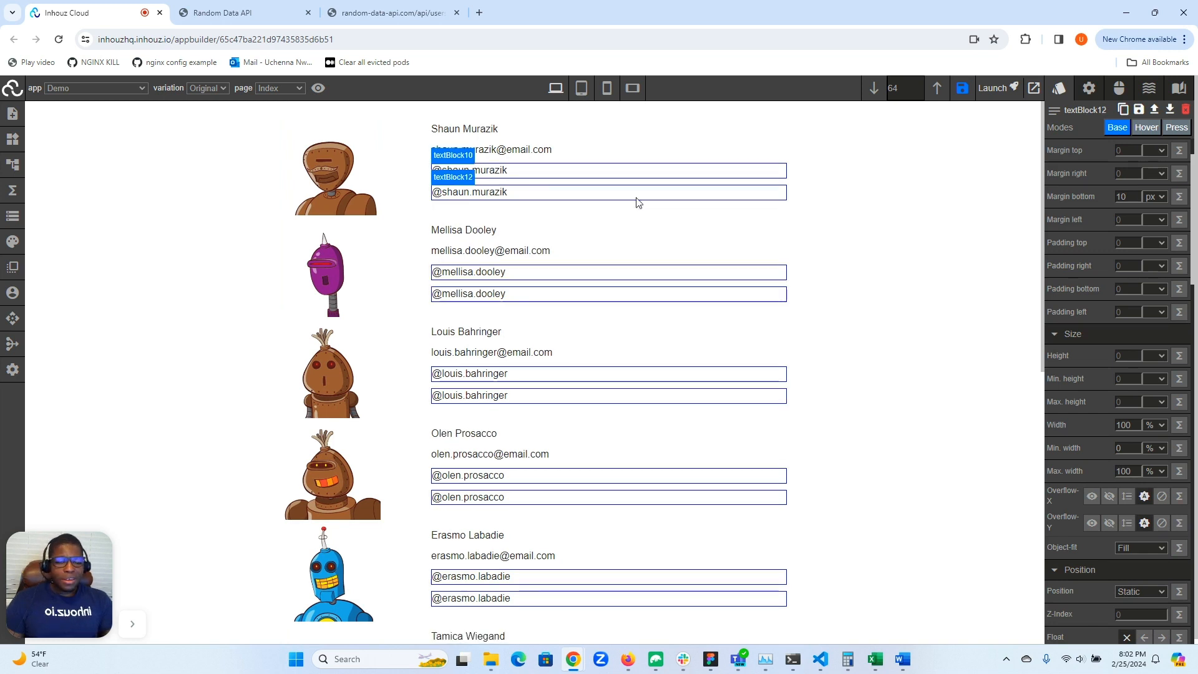
click(1088, 88)
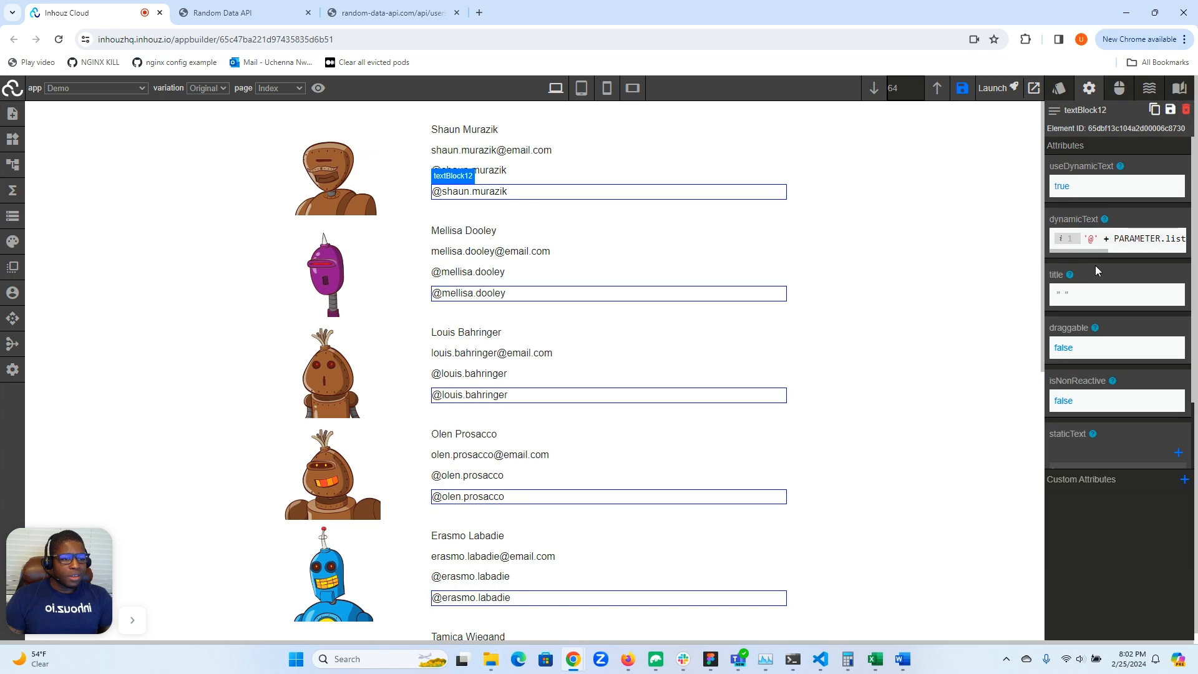
click(1101, 244)
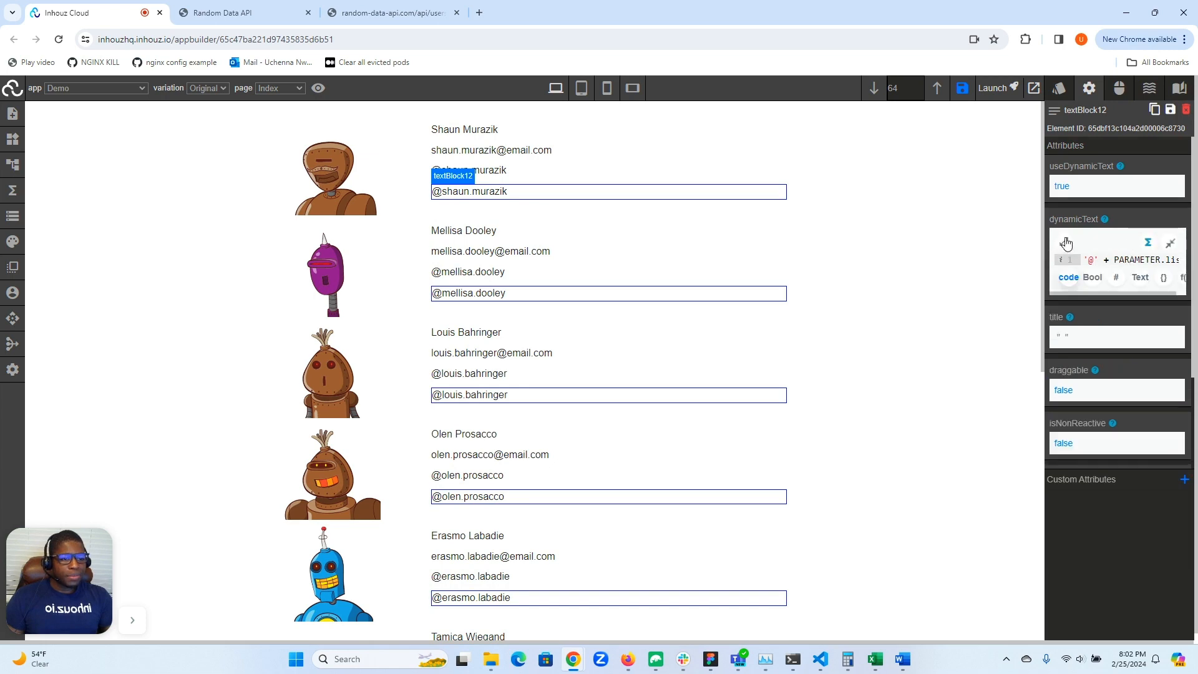
click(1066, 243)
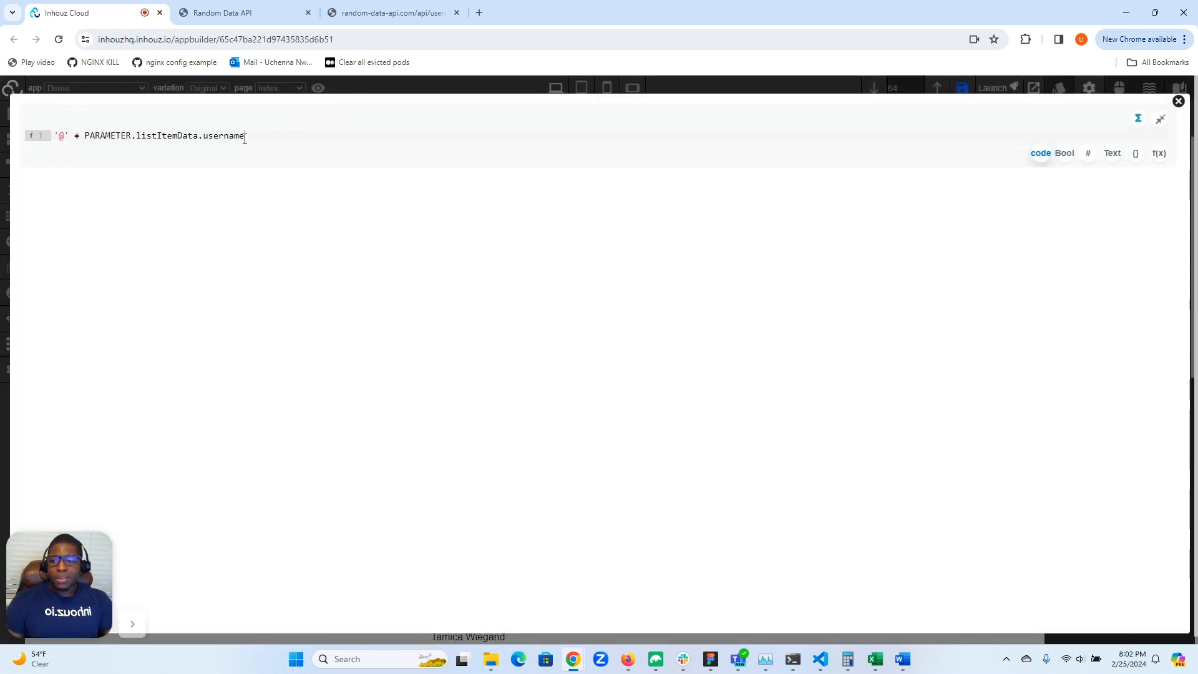
Step: Replace username with listItemIndex, remove the '@' + prefix to leave PARAMETER.listItemData.listItemIndex, and close the expanded editor
double_click(231, 139)
text(listItemIndex)
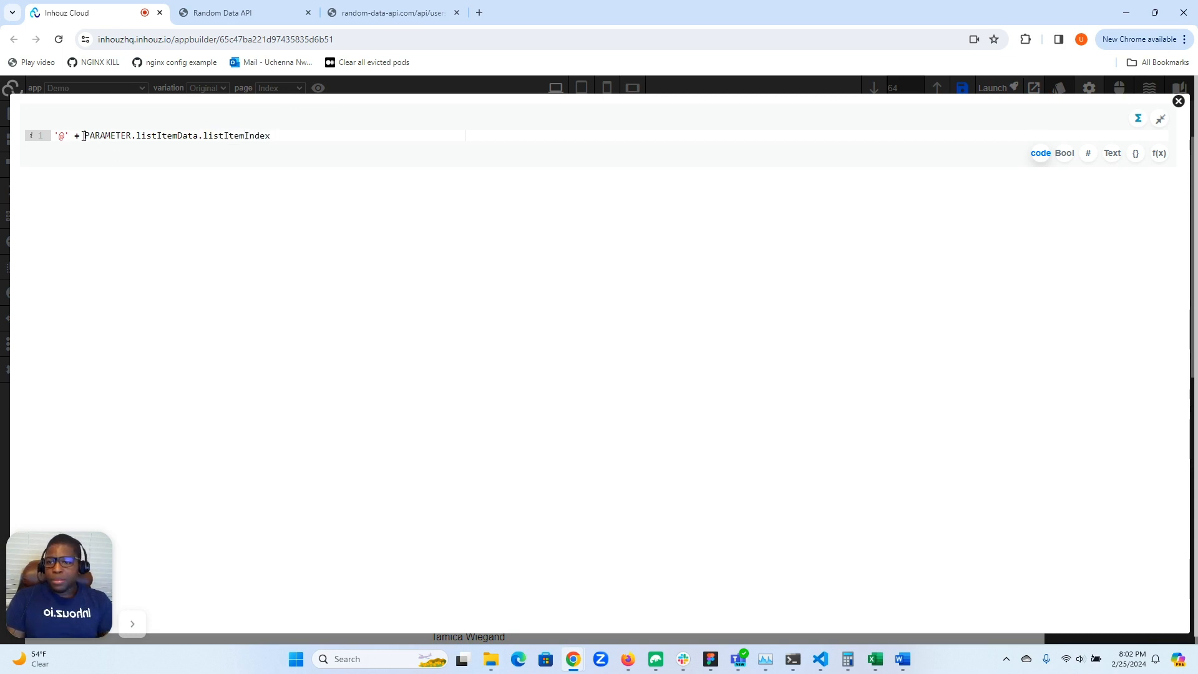
key(BackSpace)
key(BackSpace)
key(BackSpace)
key(BackSpace)
key(BackSpace)
key(BackSpace)
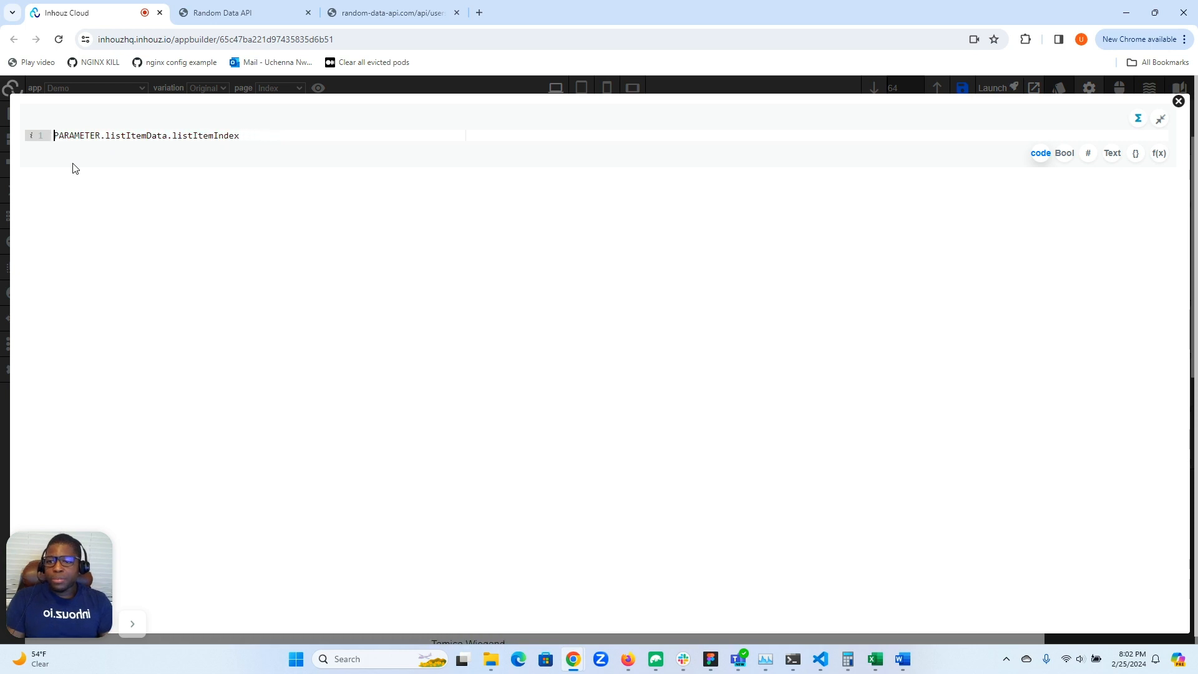
click(1178, 101)
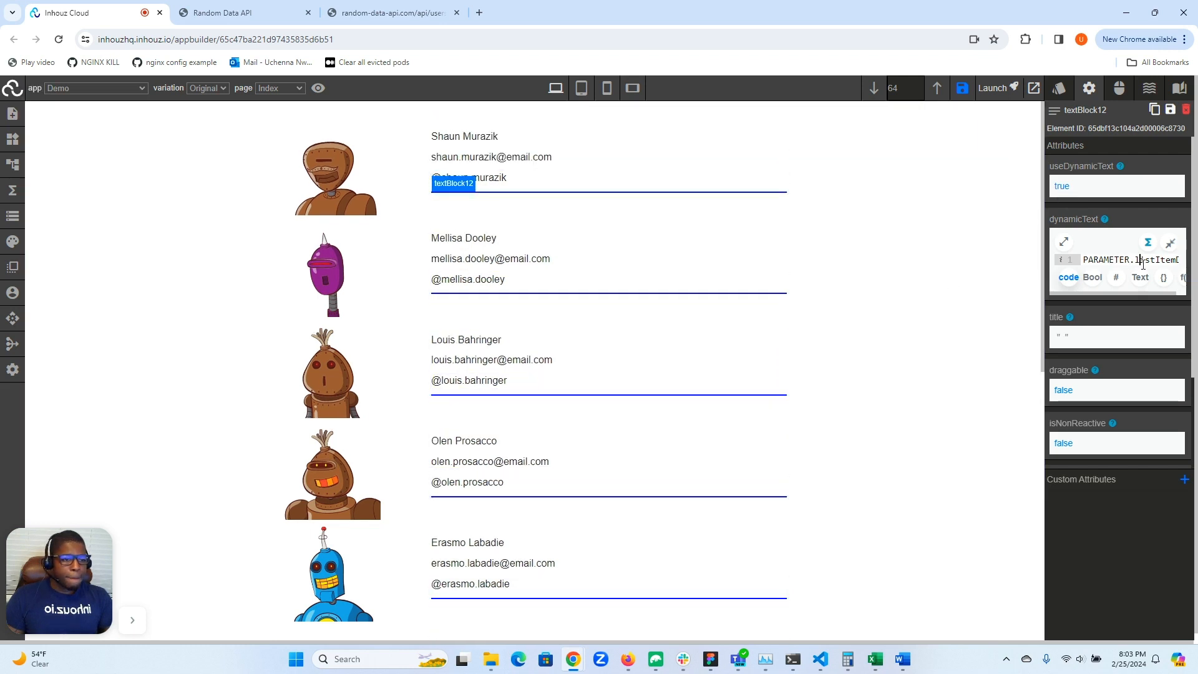
Step: Reopen the duplicated text block's dynamicText, remove listItemData so it reads PARAMETER.listItemIndex, and close the expanded editor
click(1064, 243)
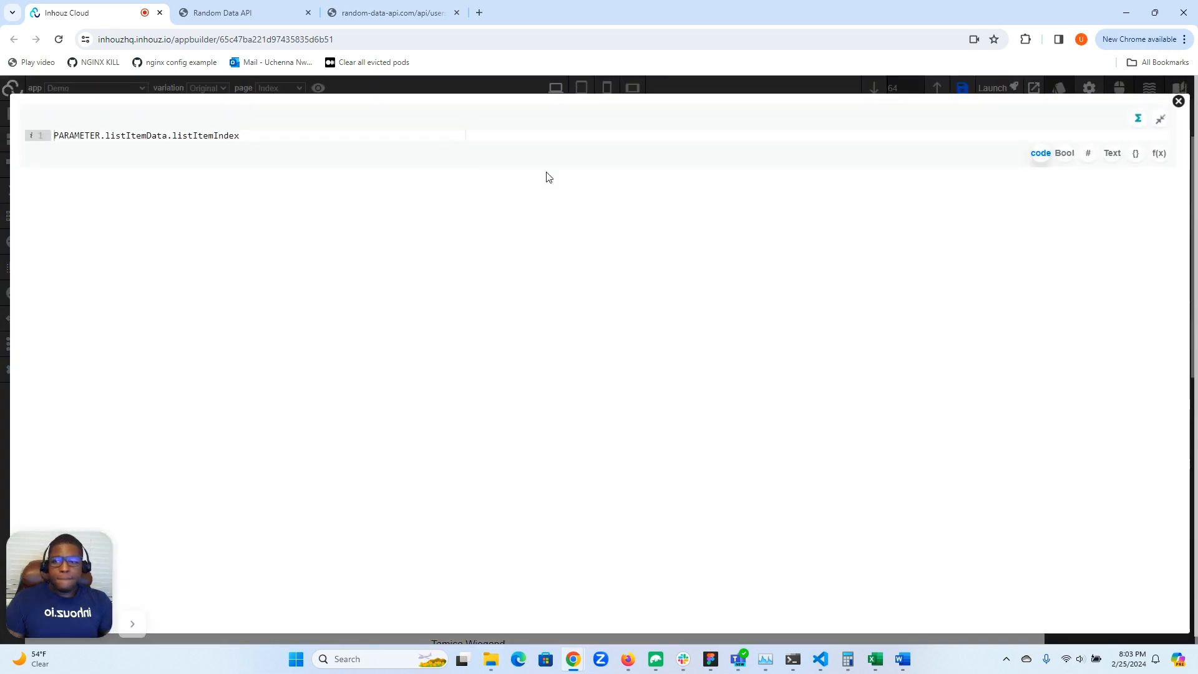
click(327, 134)
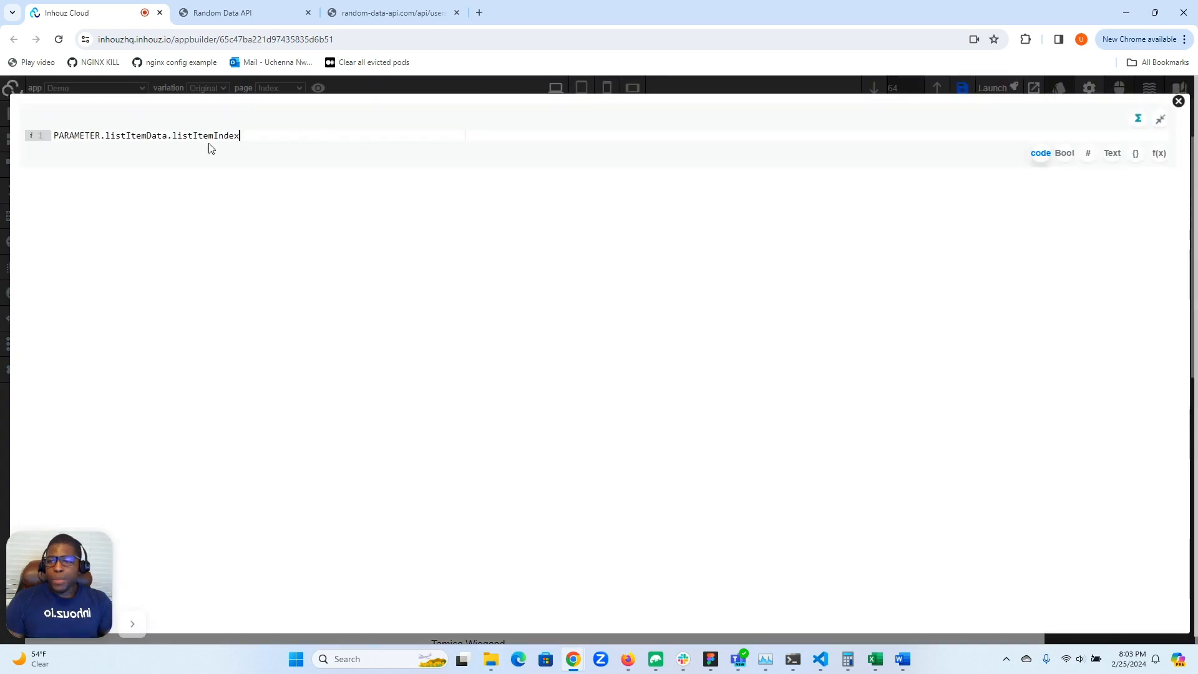
double_click(147, 136)
key(BackSpace)
key(BackSpace)
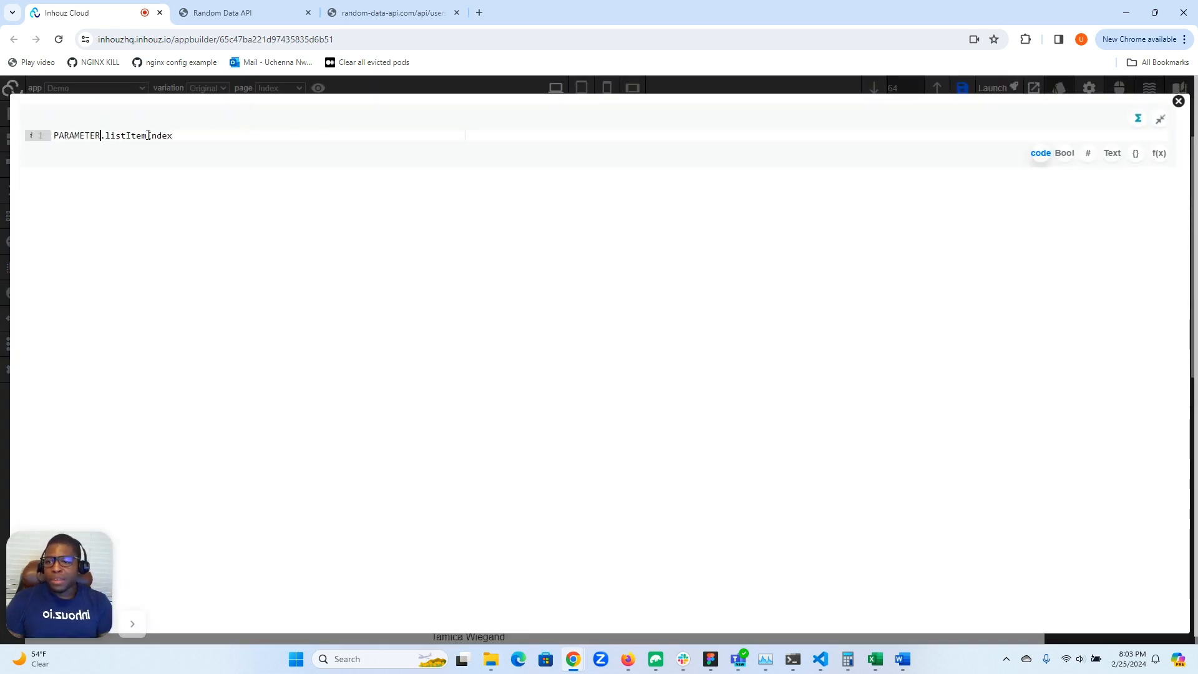
click(1179, 101)
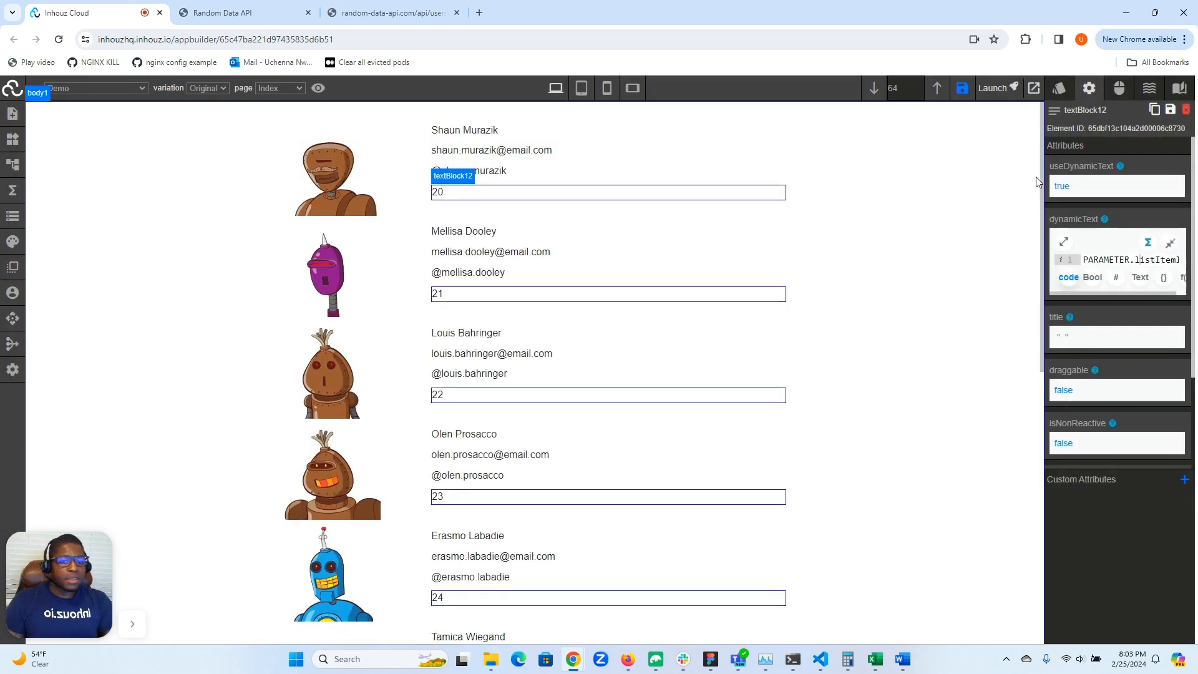
Step: Go back to the list's first page with its page navigation and examine the index number on each item
scroll(587, 272, down, 8)
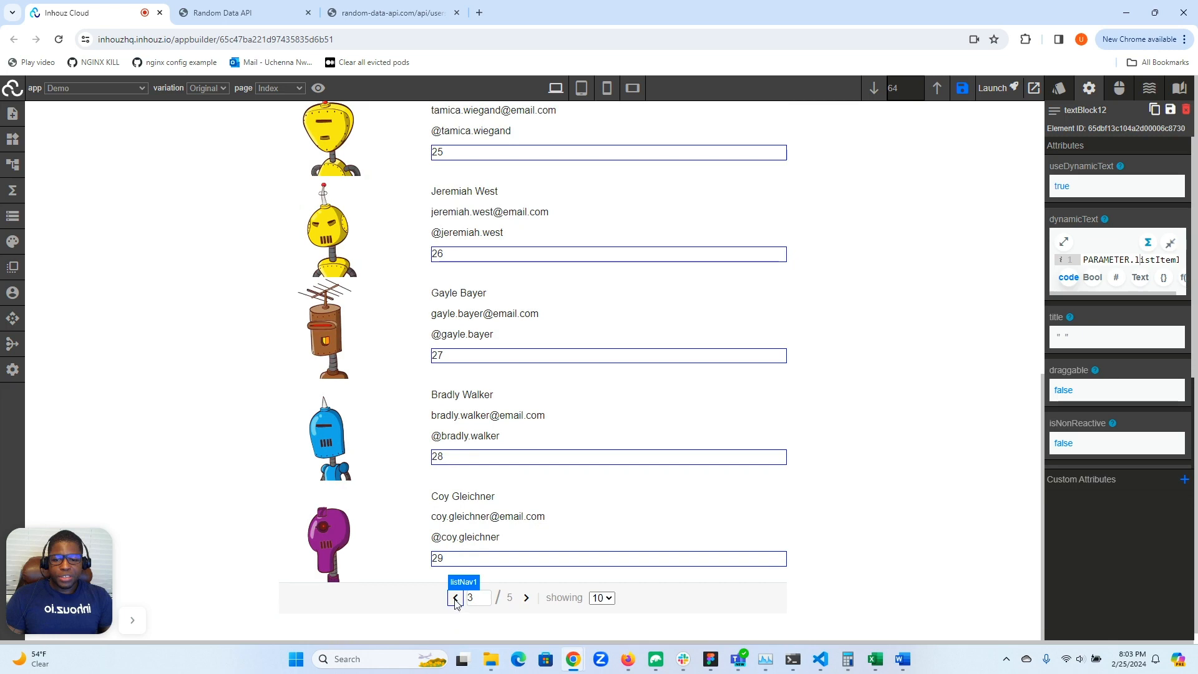
click(455, 600)
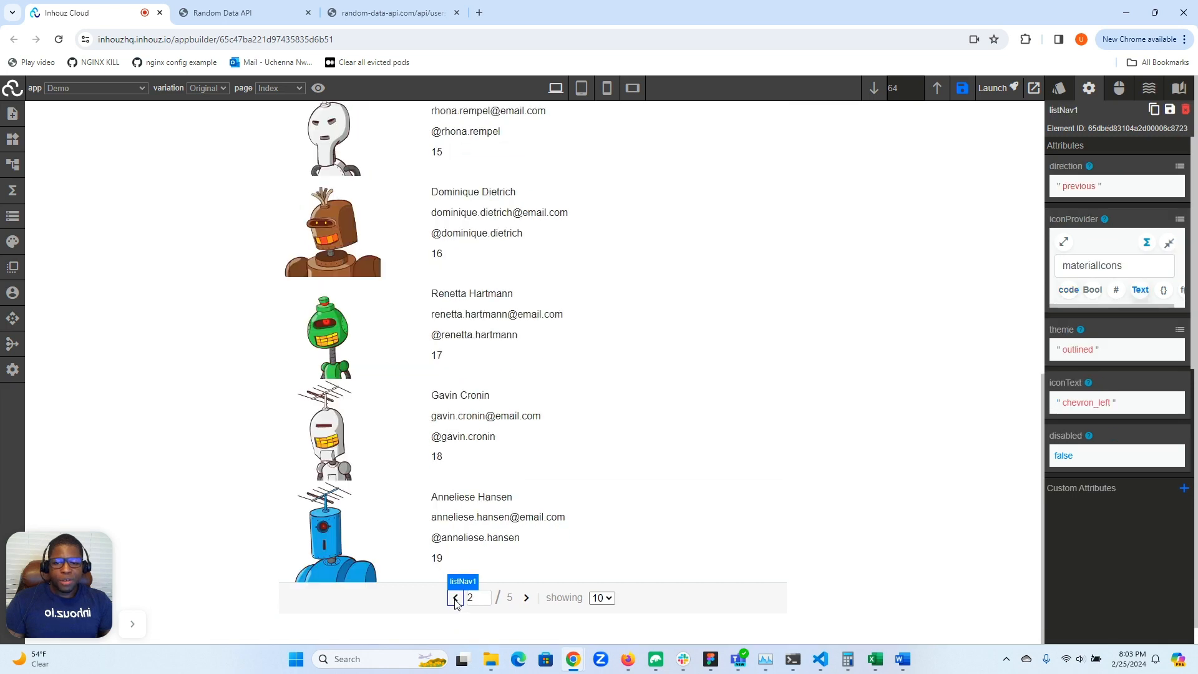
click(455, 600)
scroll(437, 436, up, 9)
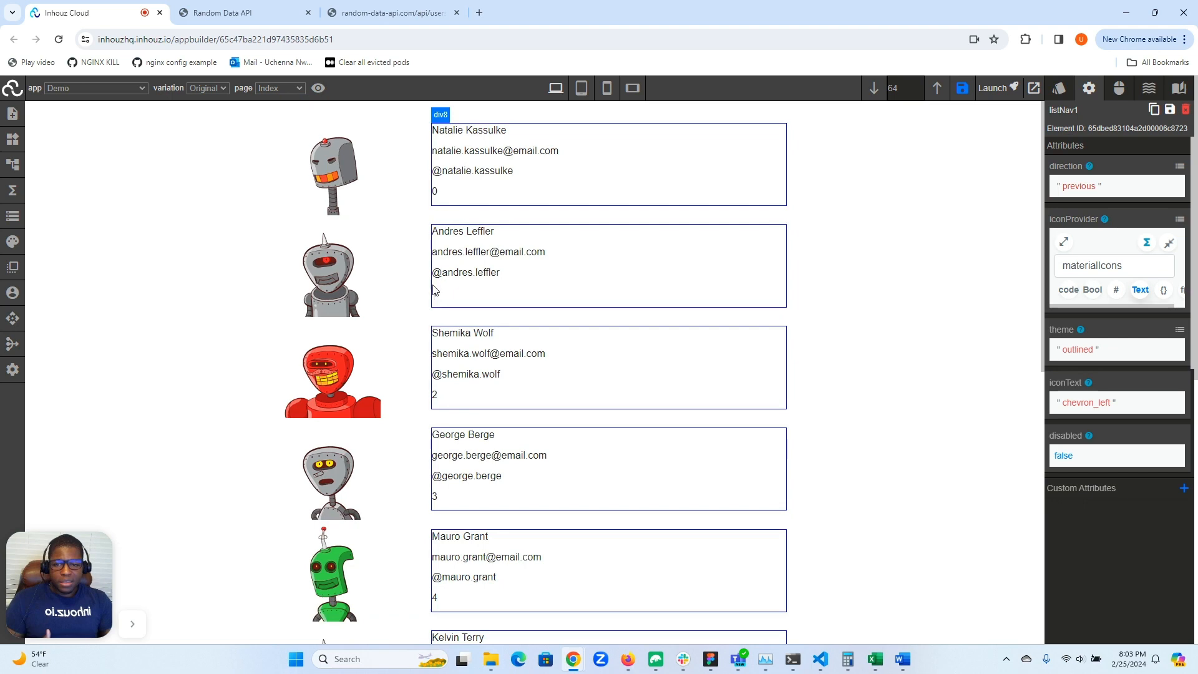
Step: Jump to page 5 of the list through its page number and check the items' index numbers
scroll(428, 319, down, 9)
click(484, 600)
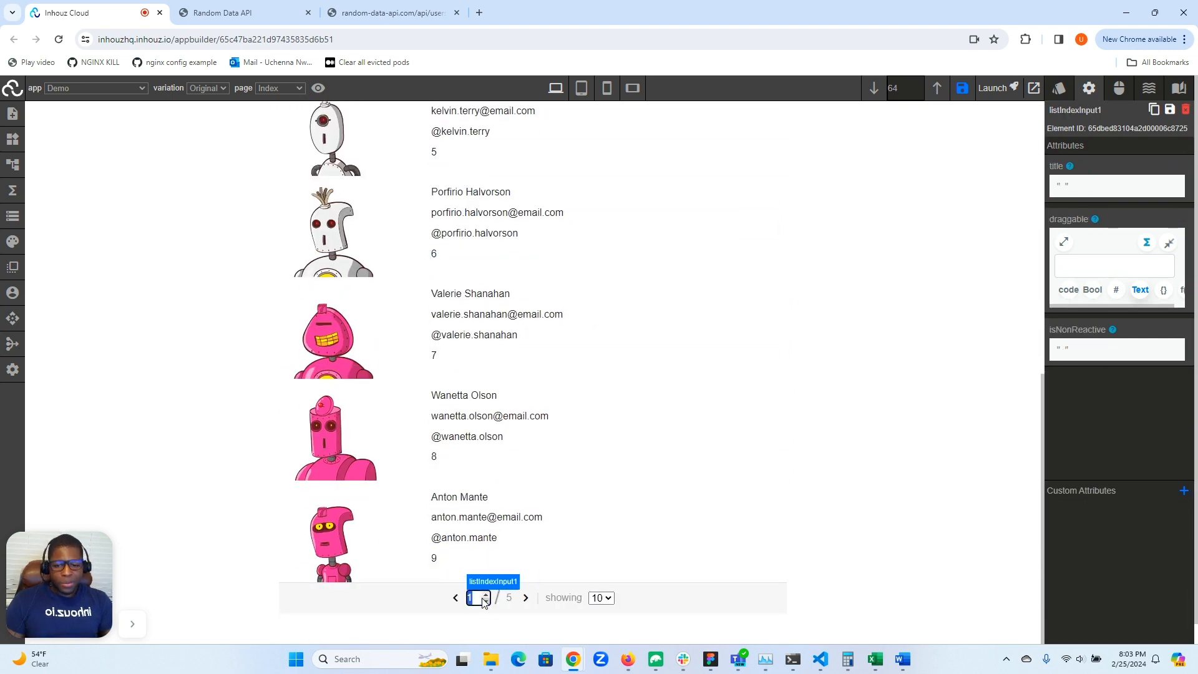
text(5)
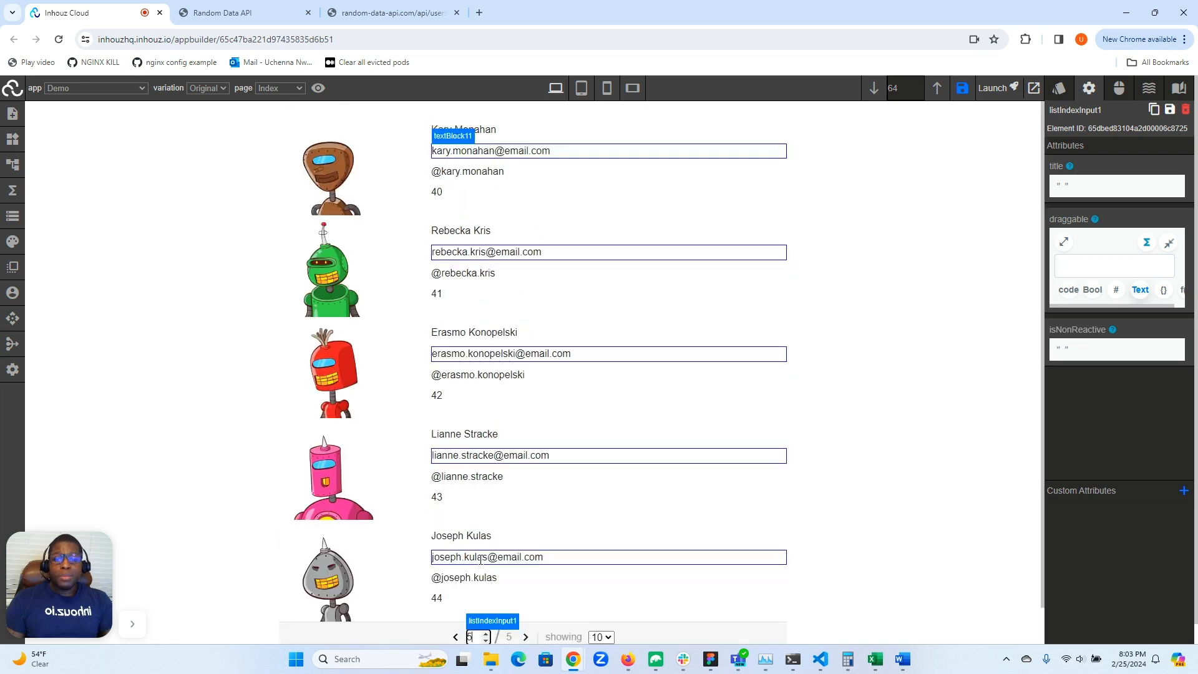